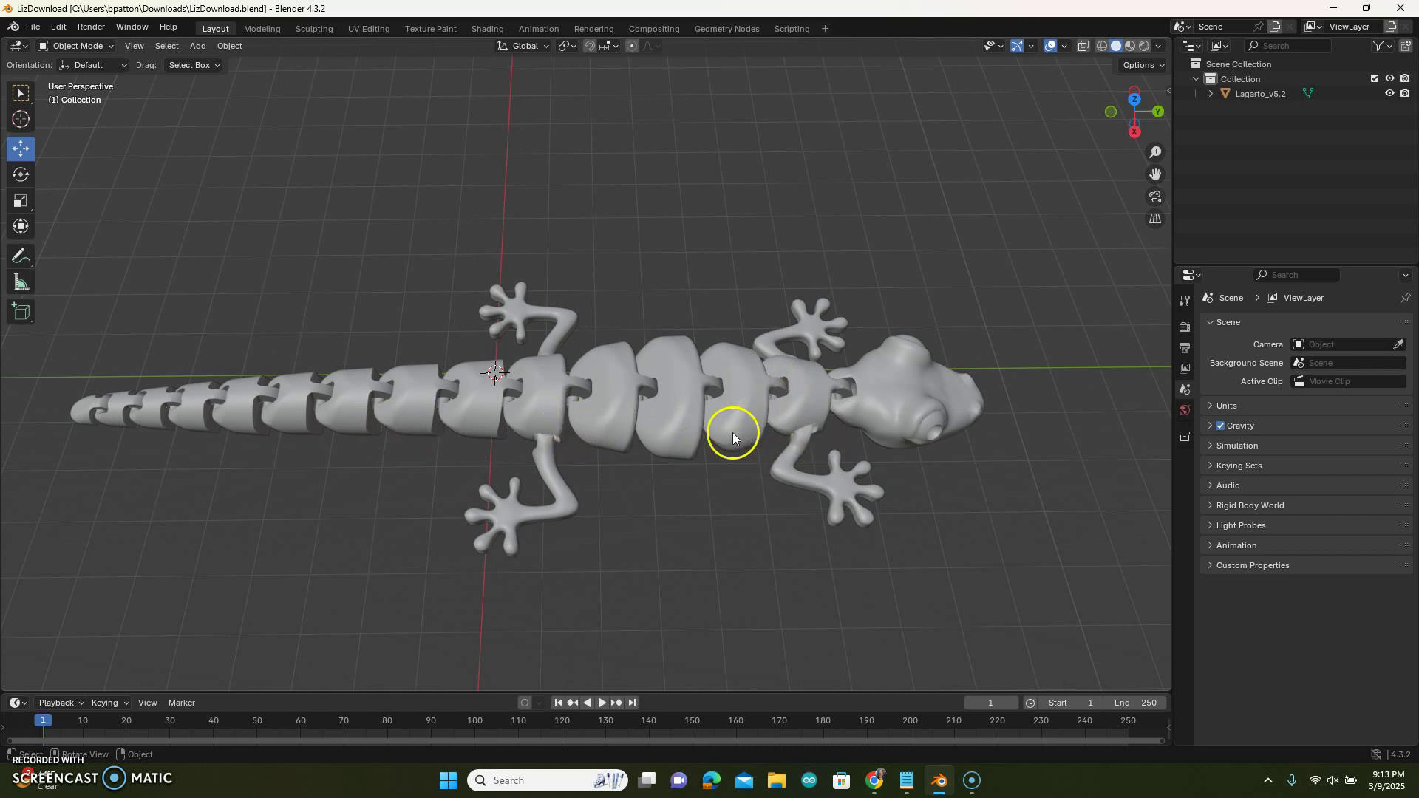
# Examine the articulated lizard's body joints, leg connections, tail segments and head from several angles
pyautogui.moveTo(712, 456); pyautogui.dragTo(712, 422, button='middle')
pyautogui.scroll(6, 620, 398)
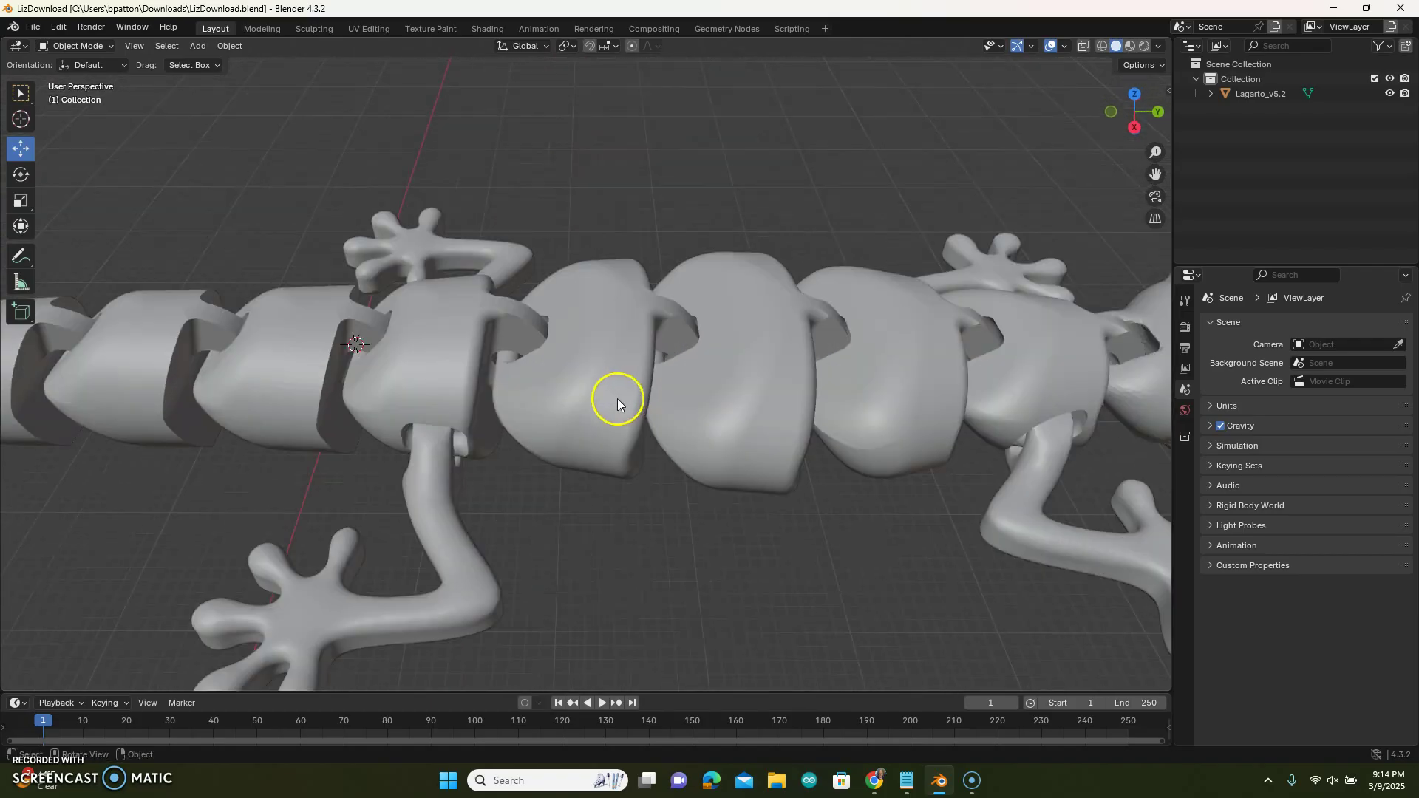
pyautogui.moveTo(680, 552)
pyautogui.mouseDown(button='middle')
pyautogui.moveTo(693, 525)
pyautogui.moveTo(689, 551)
pyautogui.mouseUp(button='middle')
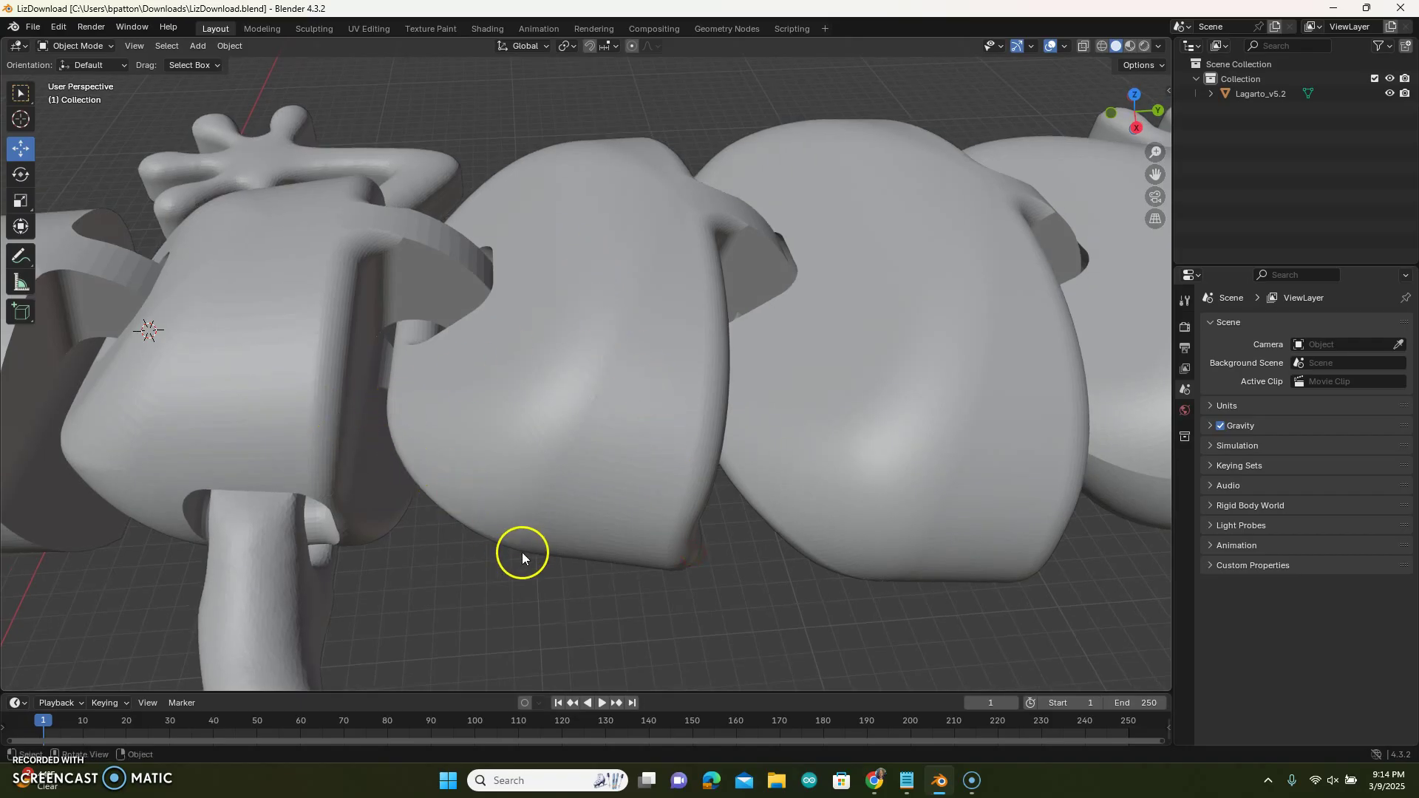
pyautogui.moveTo(543, 483); pyautogui.dragTo(567, 405, button='middle')
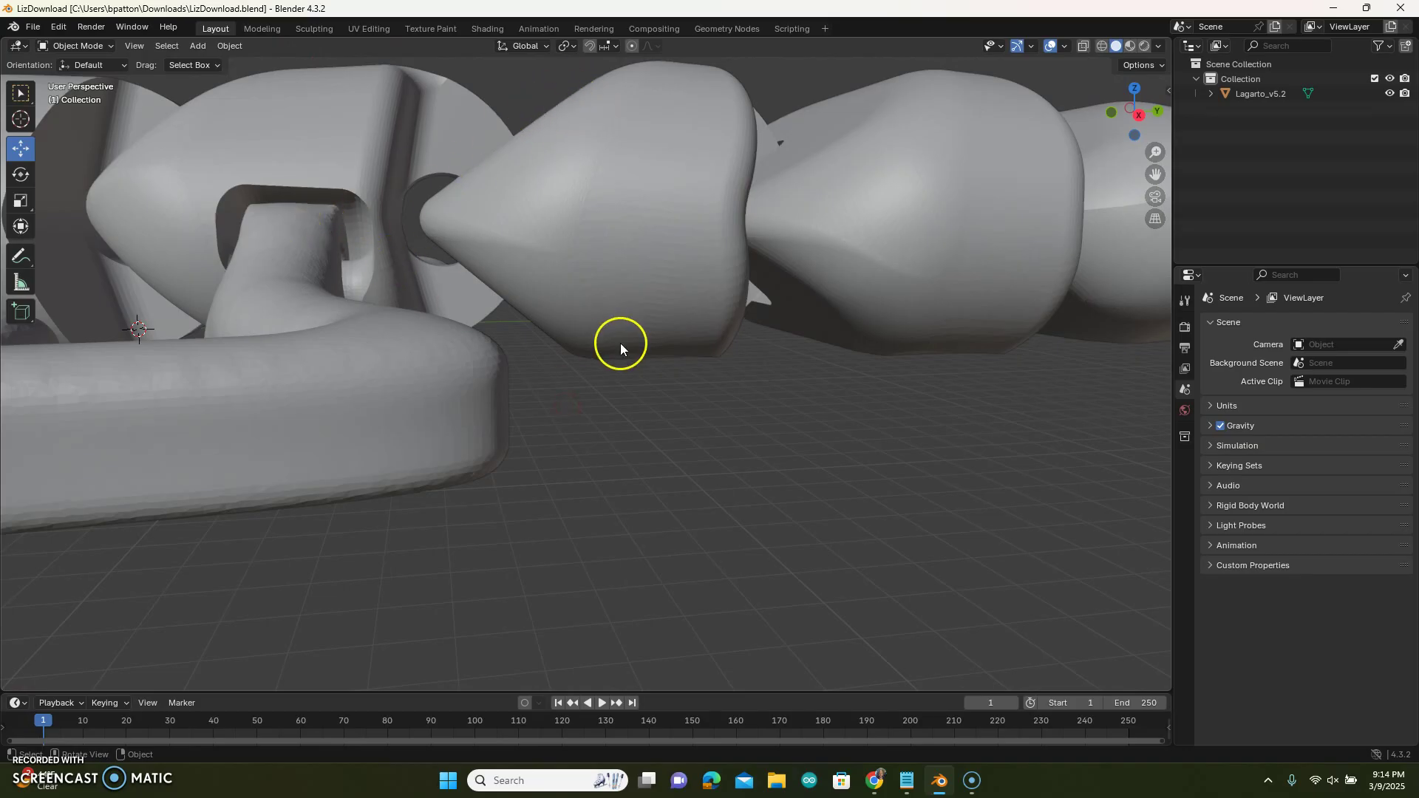
pyautogui.moveTo(576, 238); pyautogui.dragTo(589, 342, button='middle')
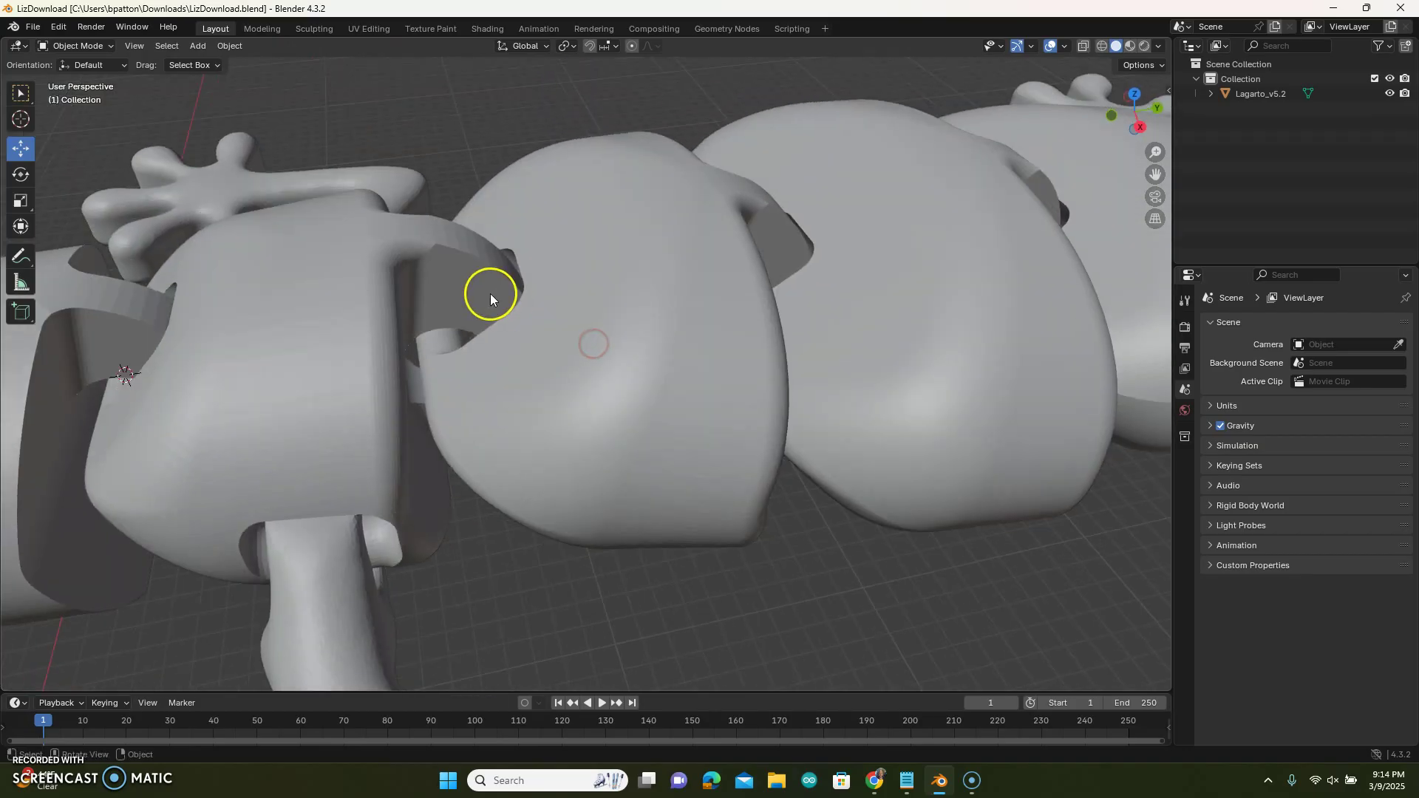
pyautogui.moveTo(675, 368); pyautogui.dragTo(588, 334, button='middle')
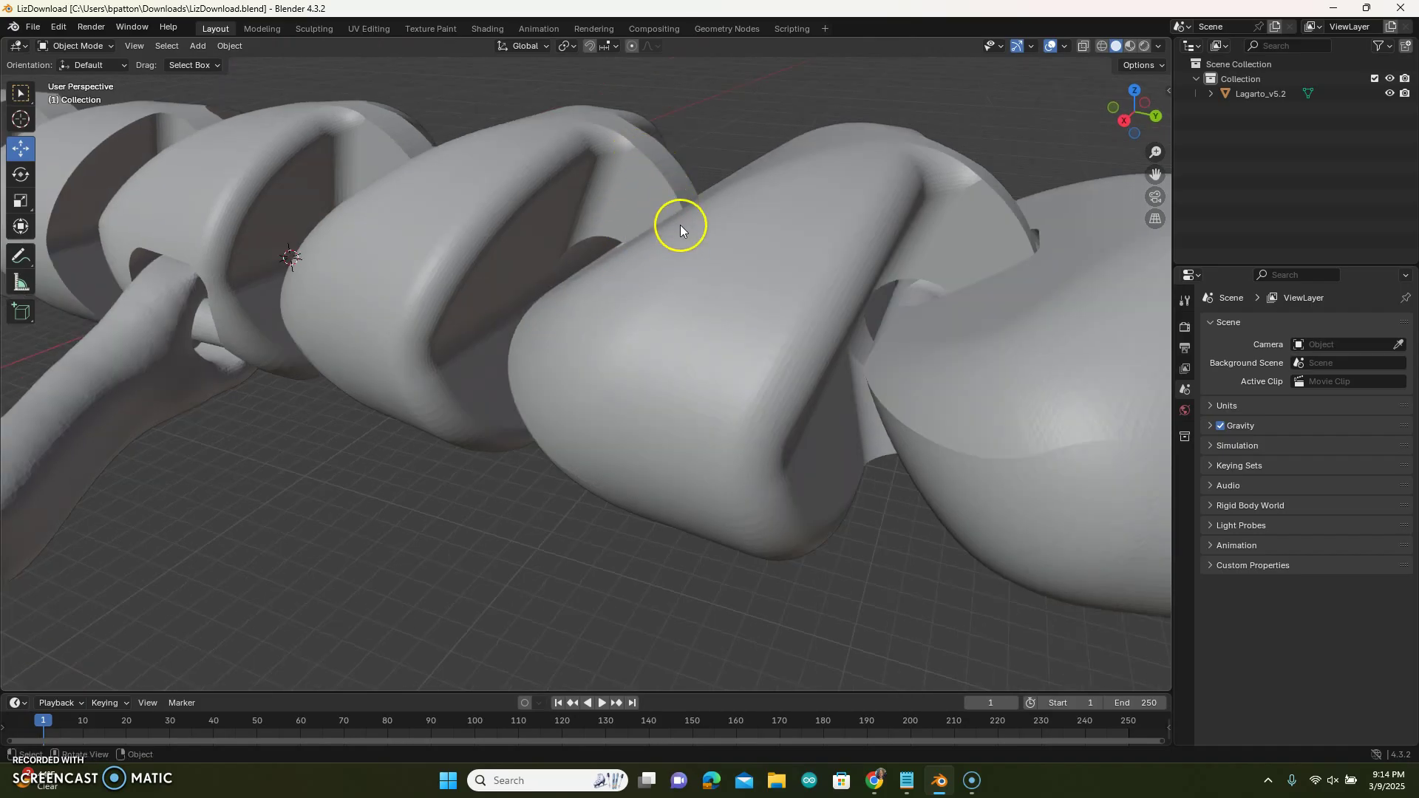
pyautogui.moveTo(676, 280); pyautogui.dragTo(716, 331, button='middle')
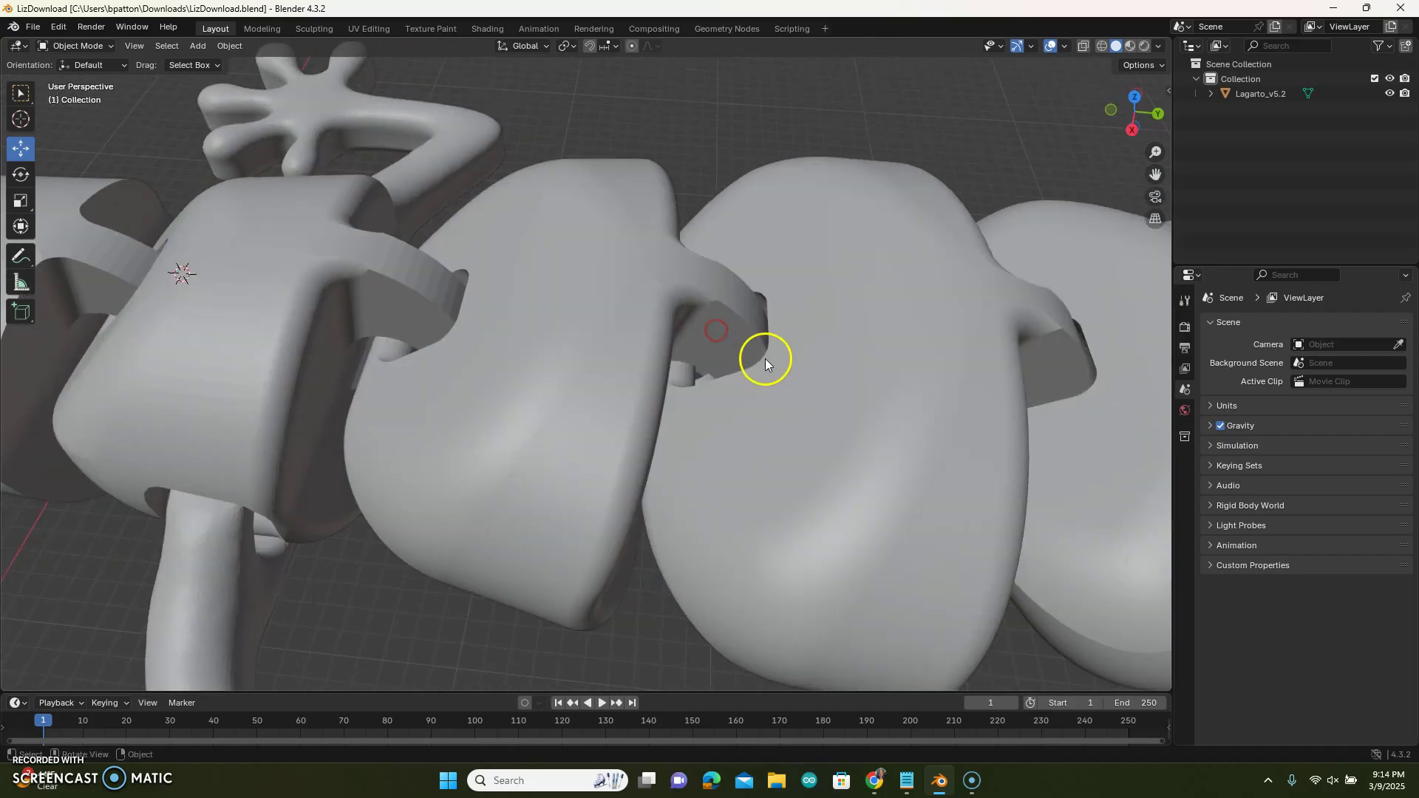
pyautogui.moveTo(899, 459); pyautogui.dragTo(906, 389, button='middle')
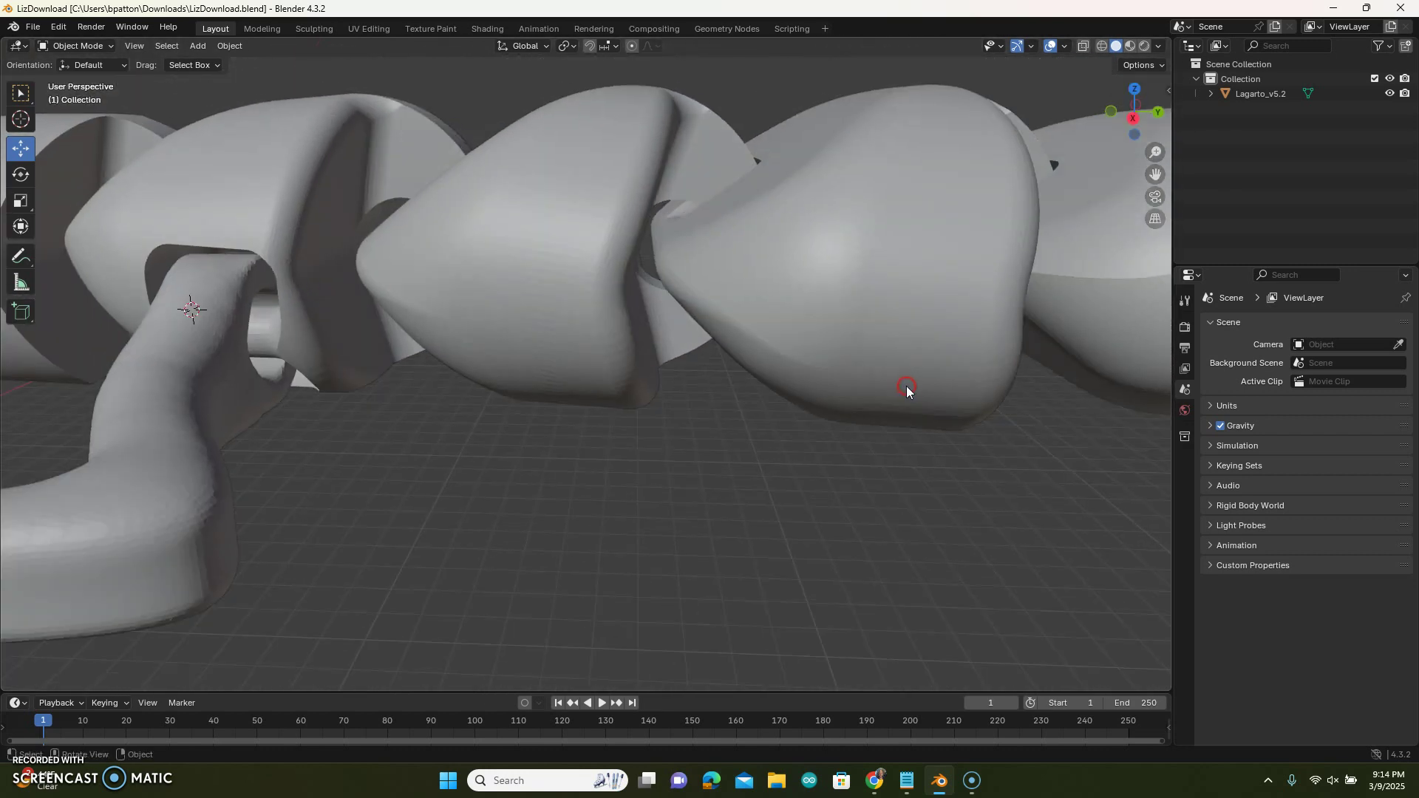
pyautogui.scroll(-3, 898, 382)
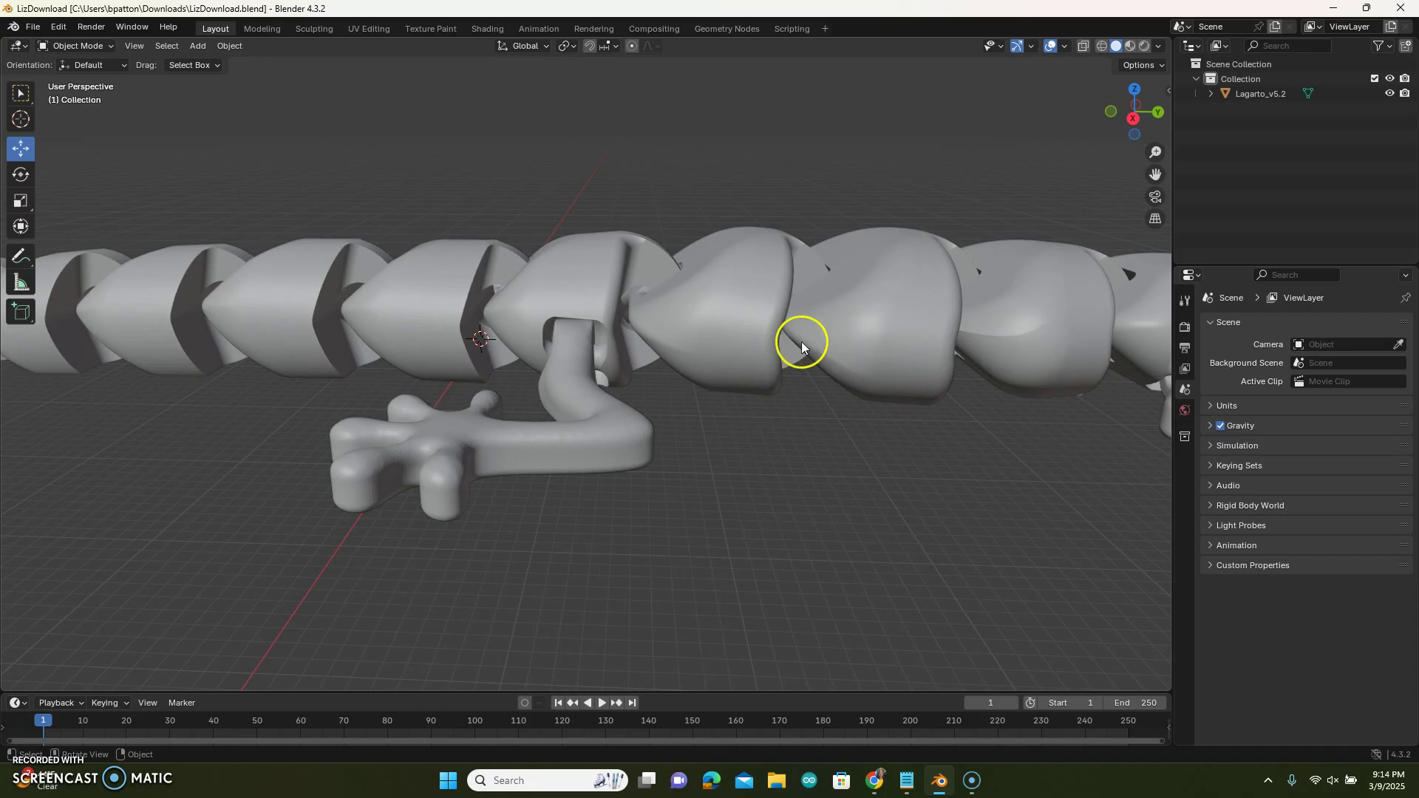
pyautogui.scroll(-3, 417, 317)
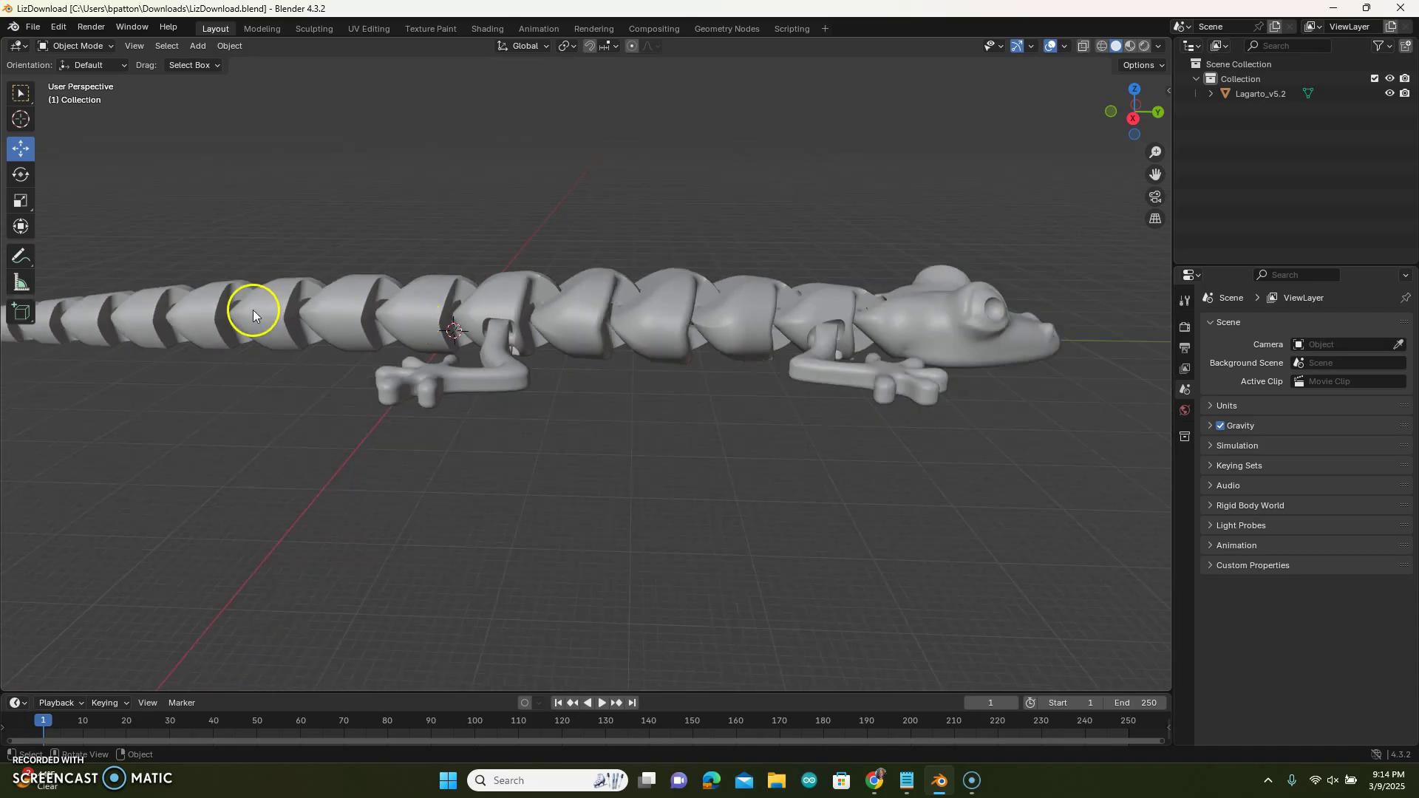
pyautogui.moveTo(1001, 358); pyautogui.dragTo(870, 388, button='middle')
pyautogui.scroll(5, 894, 464)
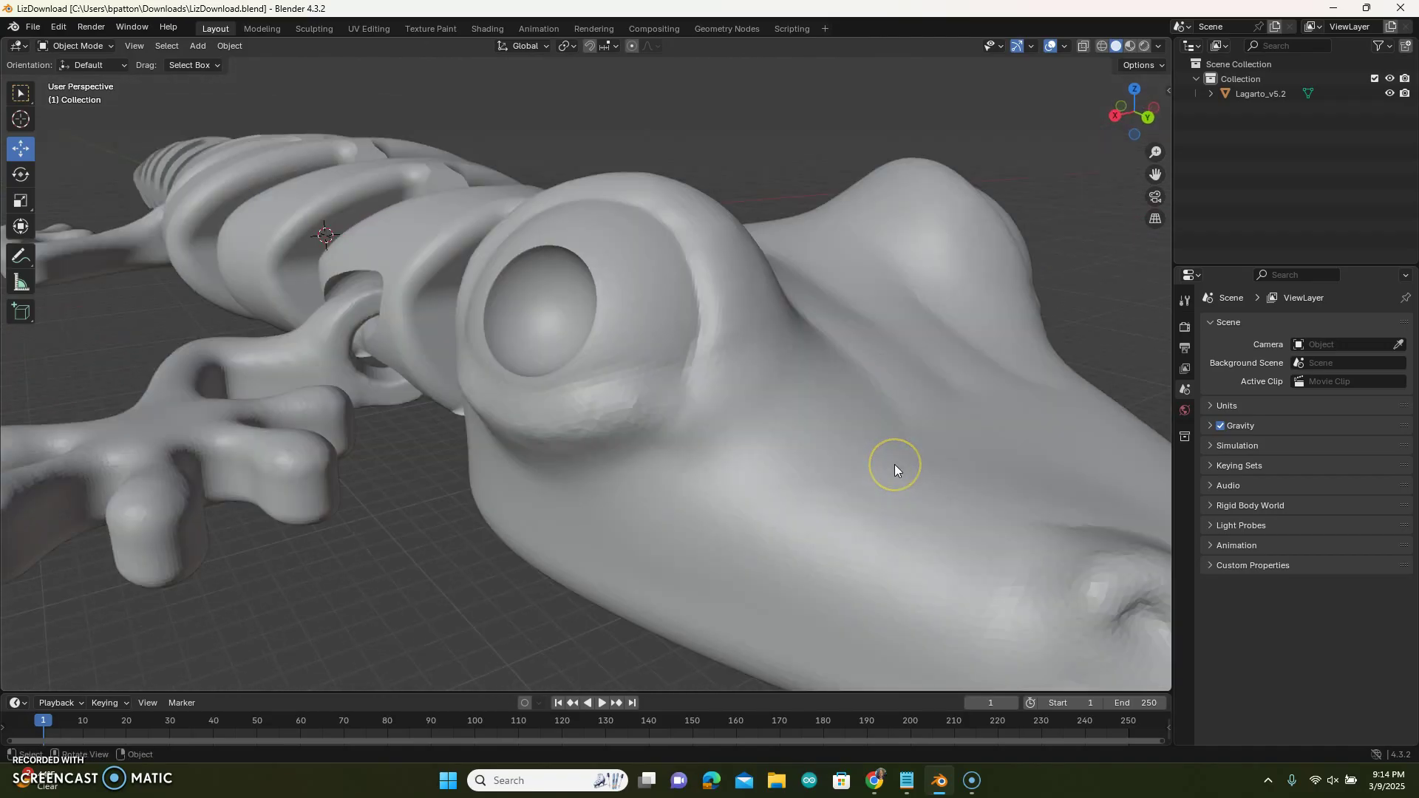
pyautogui.scroll(-6, 895, 464)
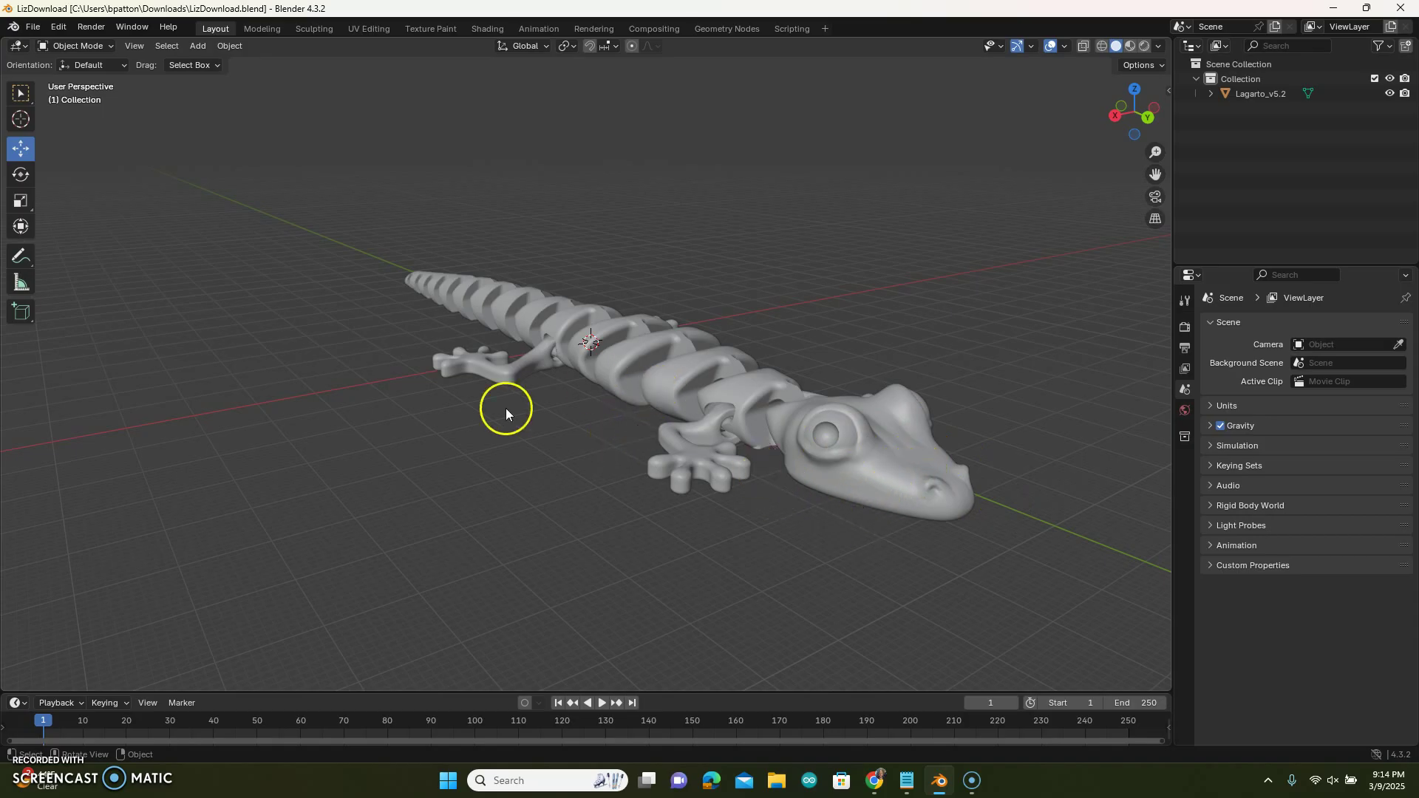
pyautogui.moveTo(691, 465)
pyautogui.mouseDown(button='middle')
pyautogui.moveTo(683, 505)
pyautogui.moveTo(702, 474)
pyautogui.mouseUp(button='middle')
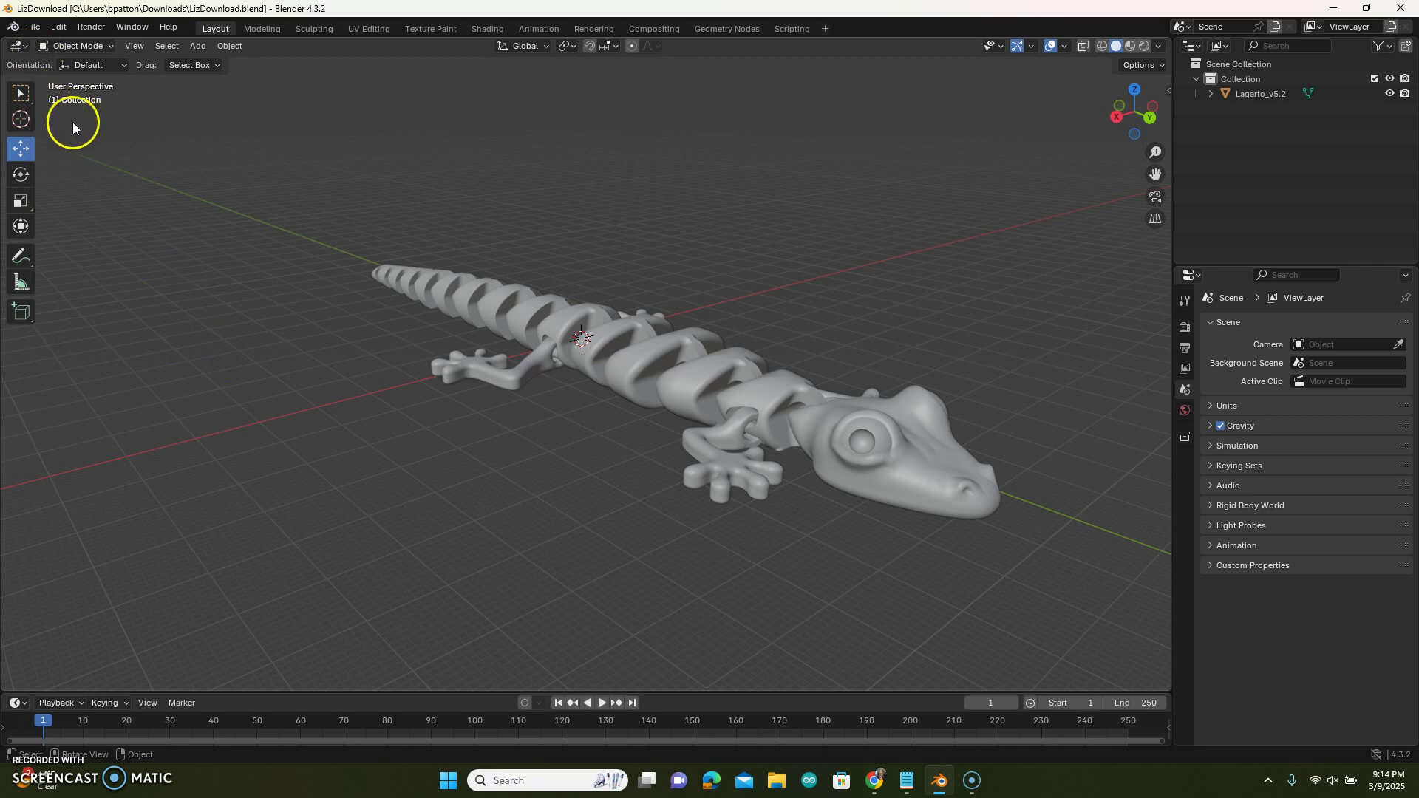
# Open the recent file snake.blend and examine the joints between the coiled snake's body segments
pyautogui.click(33, 26)
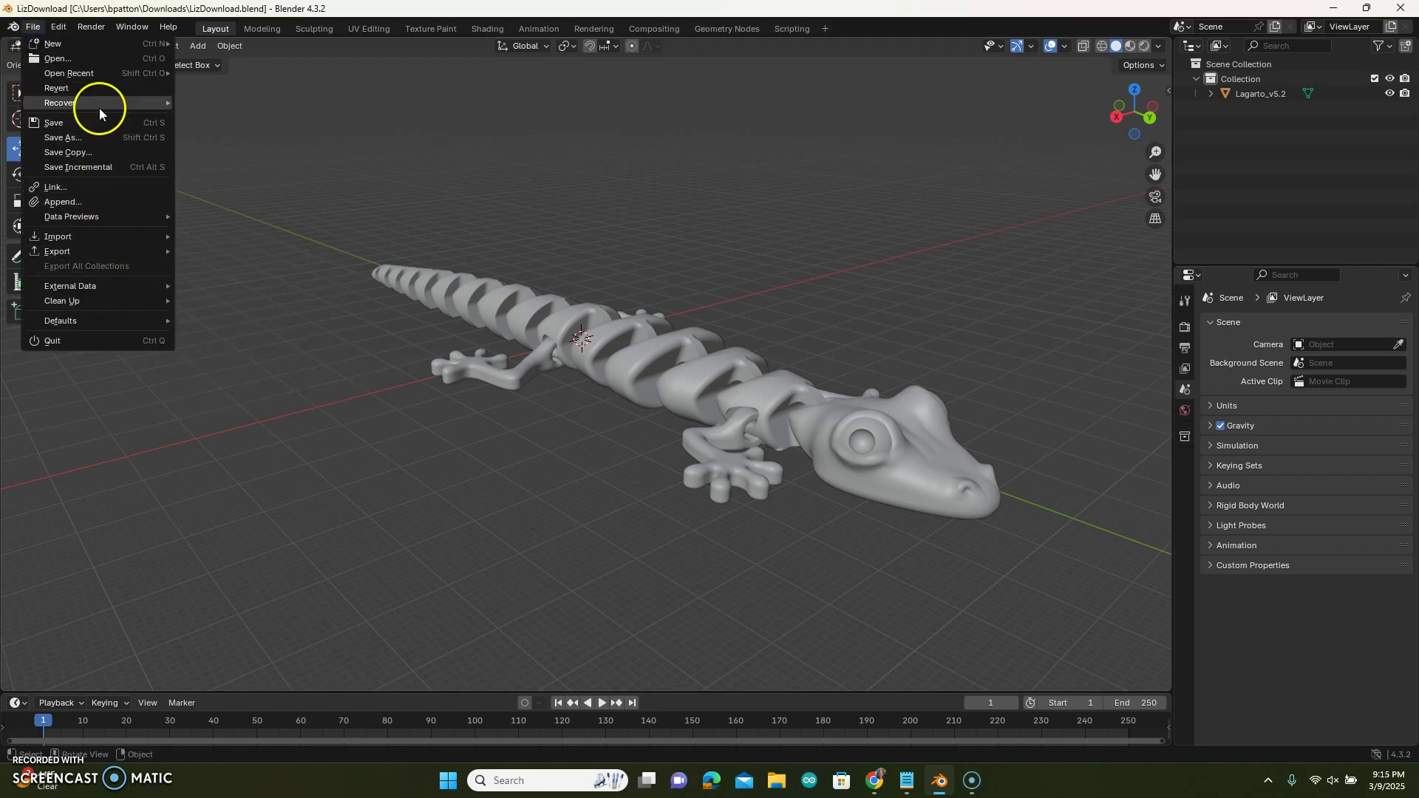
pyautogui.moveTo(96, 70)
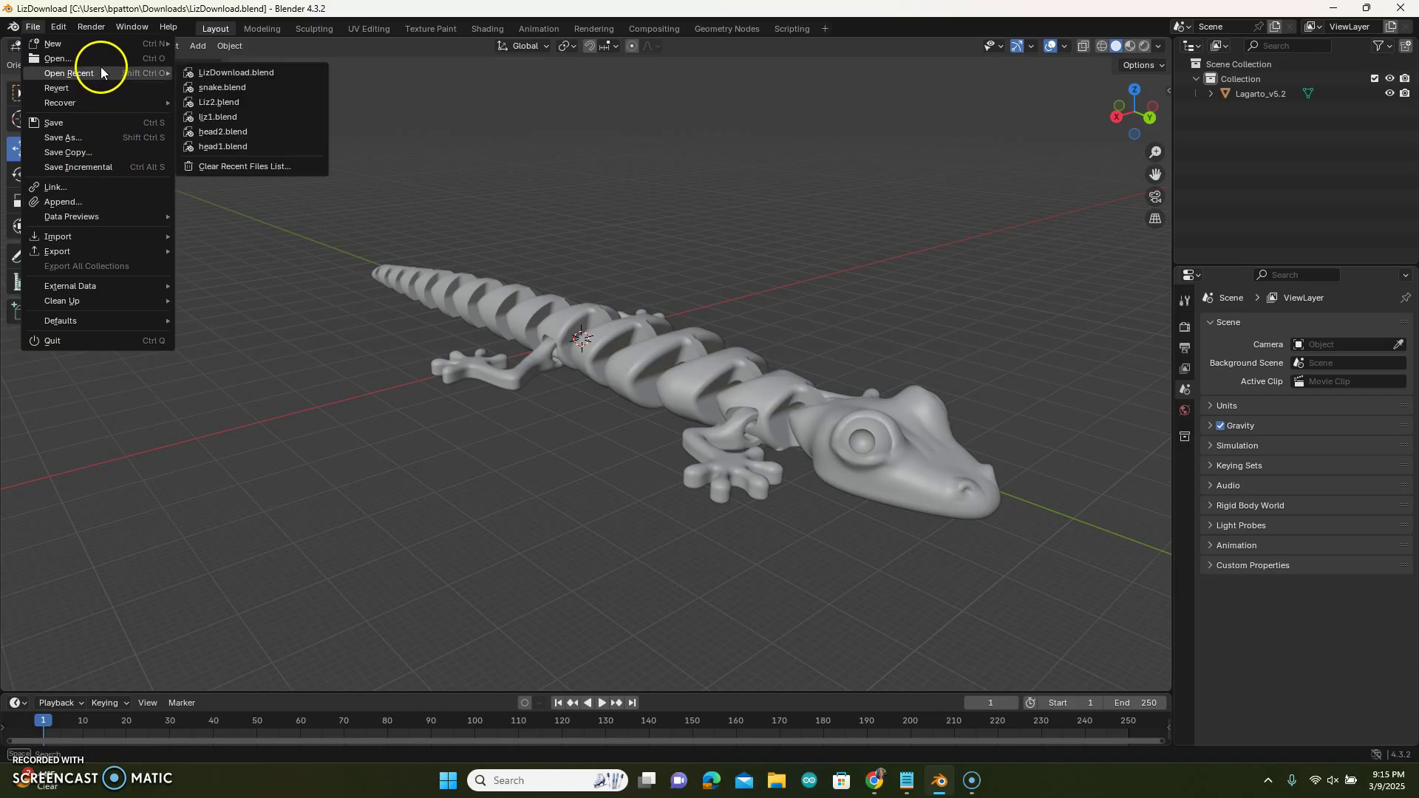
pyautogui.click(201, 87)
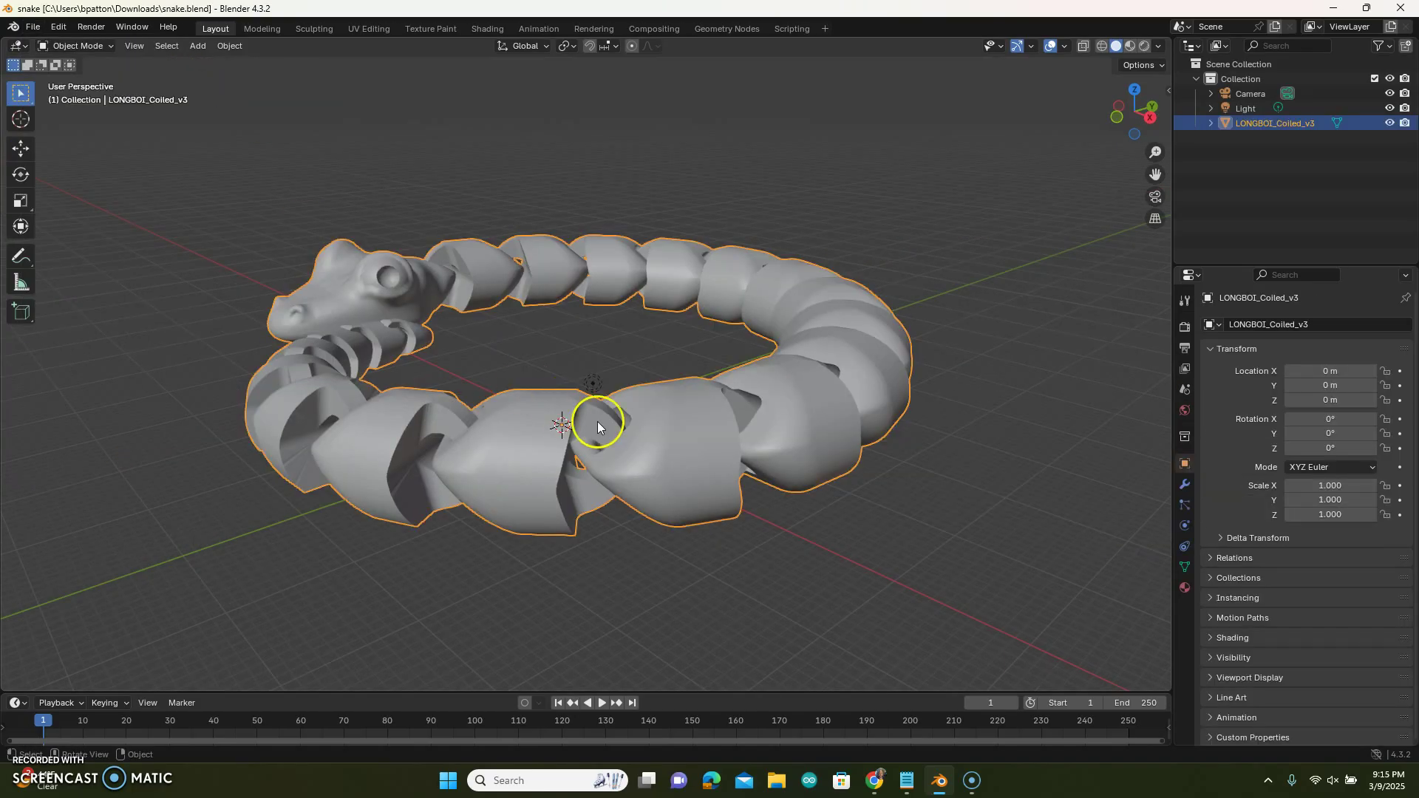
pyautogui.moveTo(588, 390); pyautogui.dragTo(953, 390, button='middle')
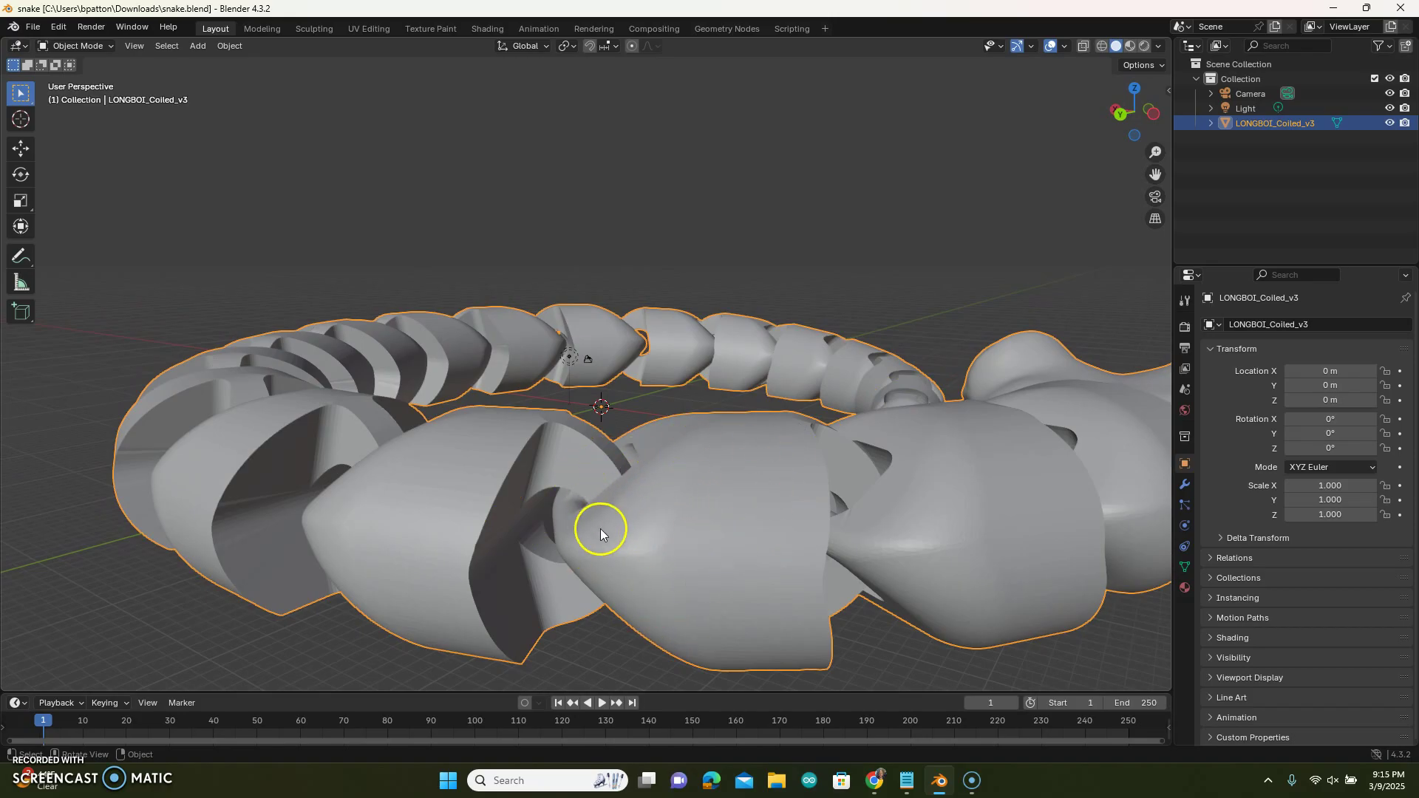
pyautogui.moveTo(618, 530); pyautogui.dragTo(707, 513, button='middle')
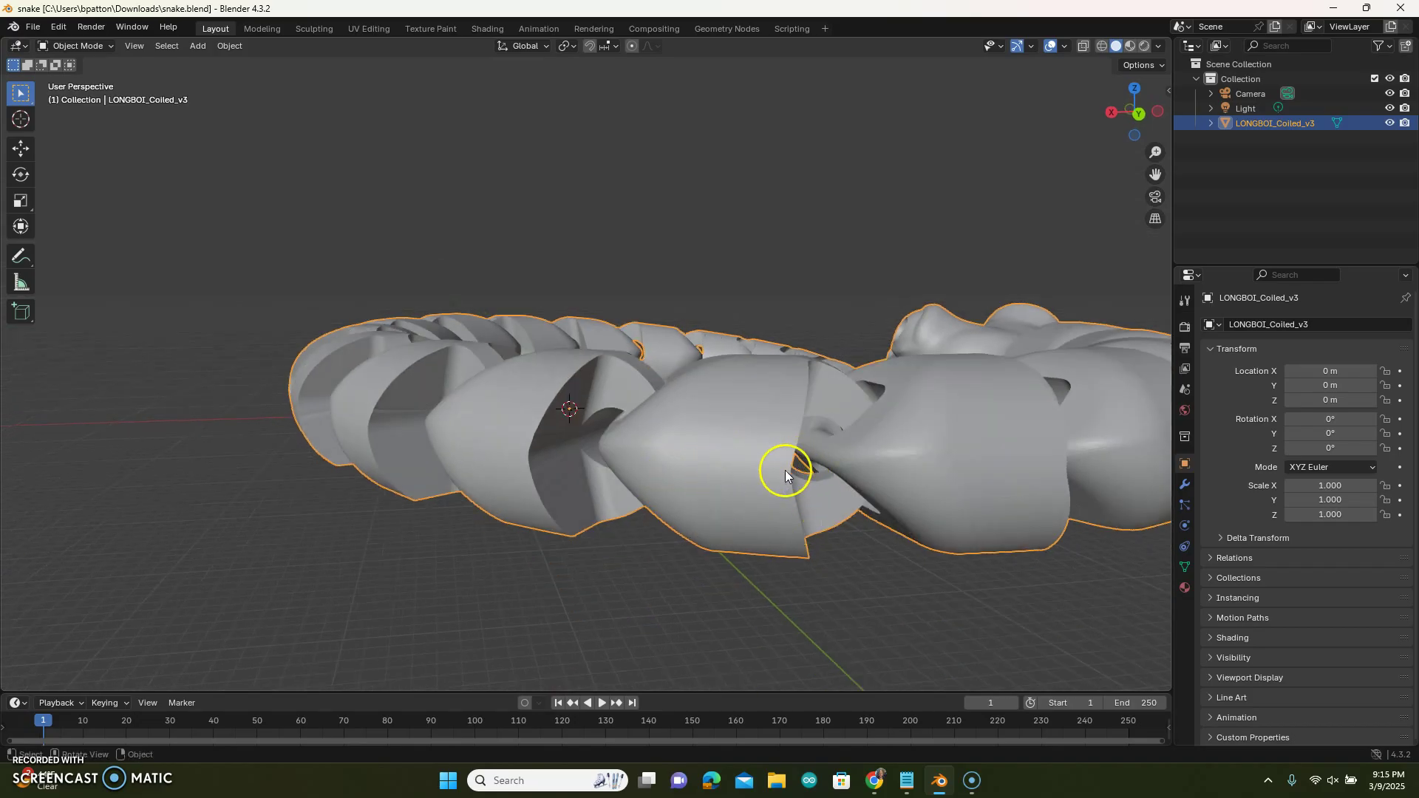
pyautogui.moveTo(773, 473); pyautogui.dragTo(789, 474, button='middle')
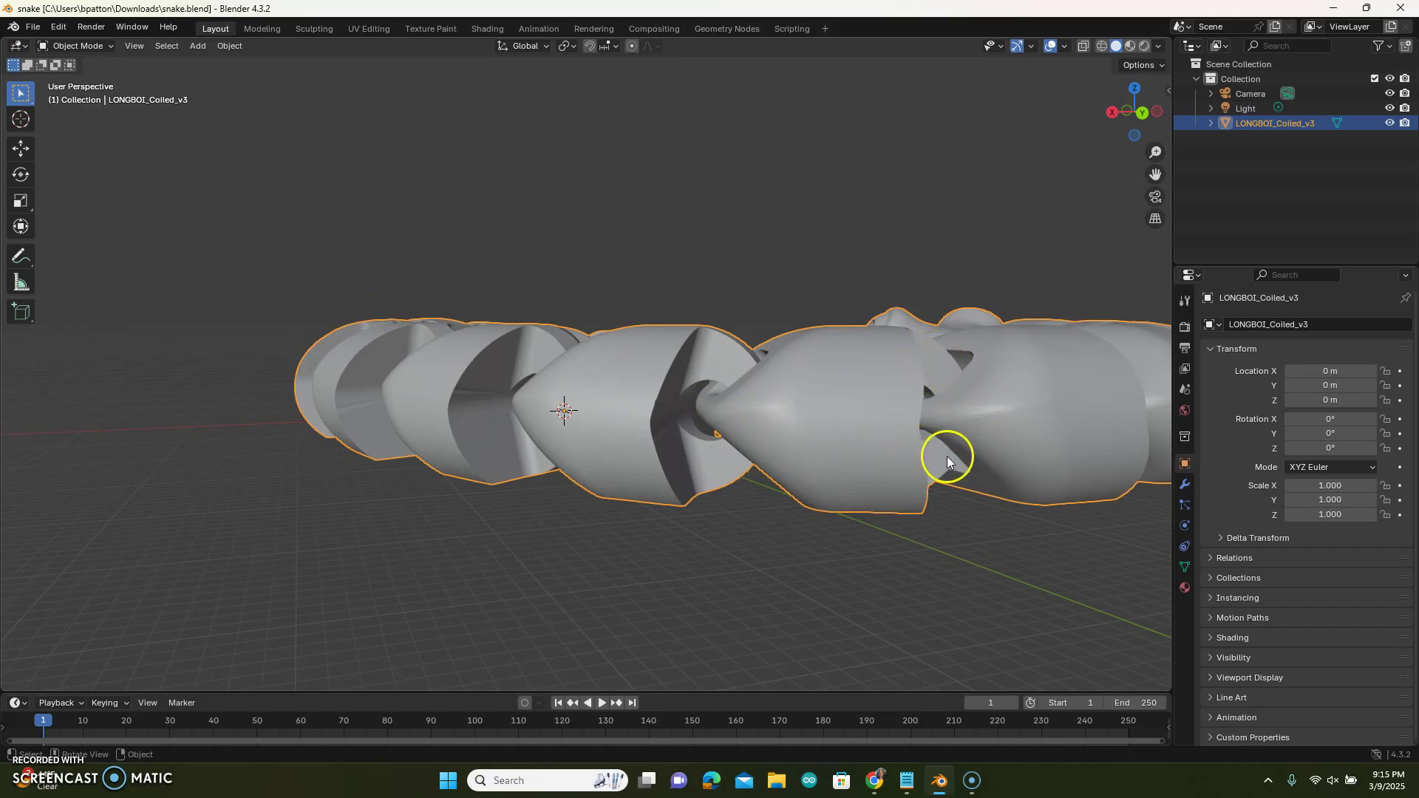
pyautogui.moveTo(896, 466); pyautogui.dragTo(790, 469, button='middle')
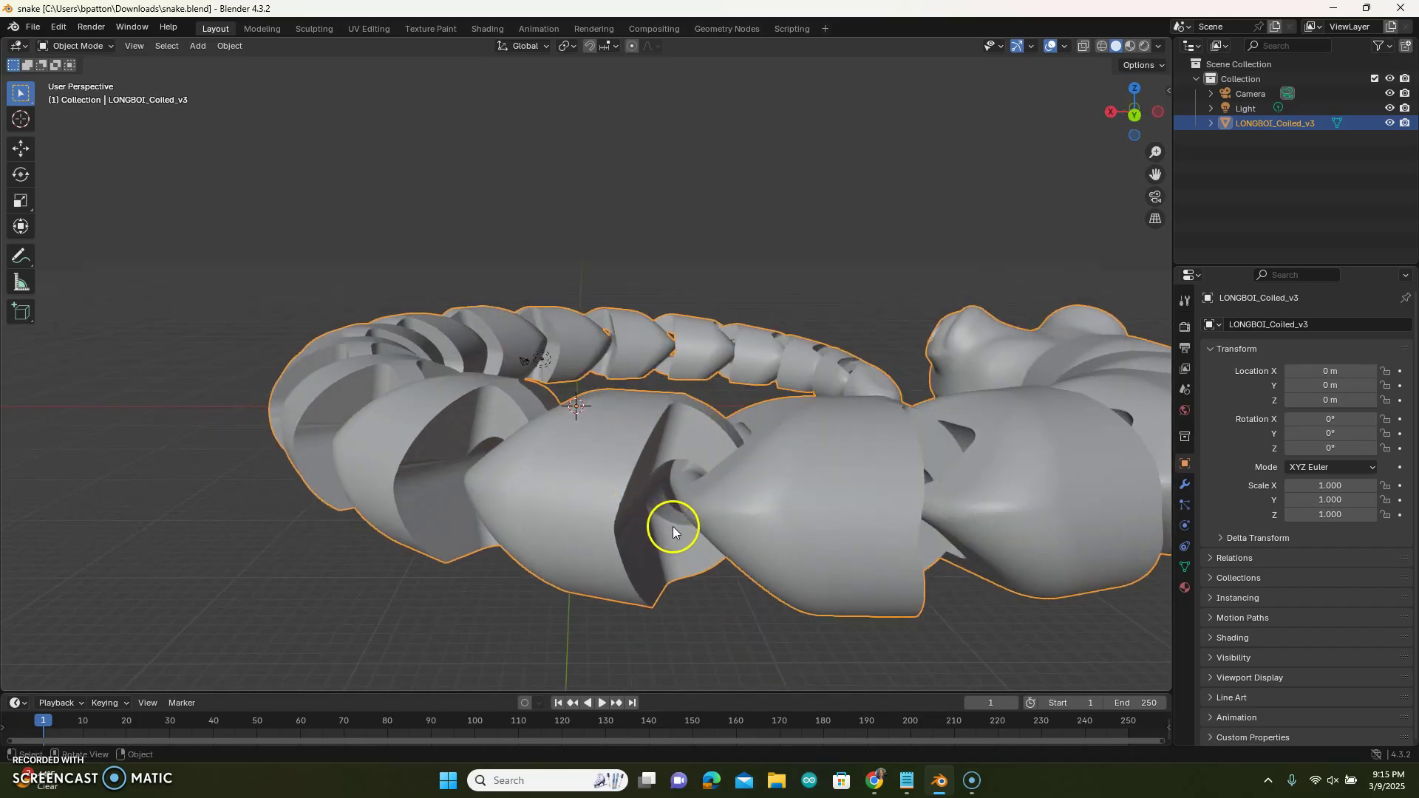
pyautogui.moveTo(804, 481); pyautogui.dragTo(722, 505, button='middle')
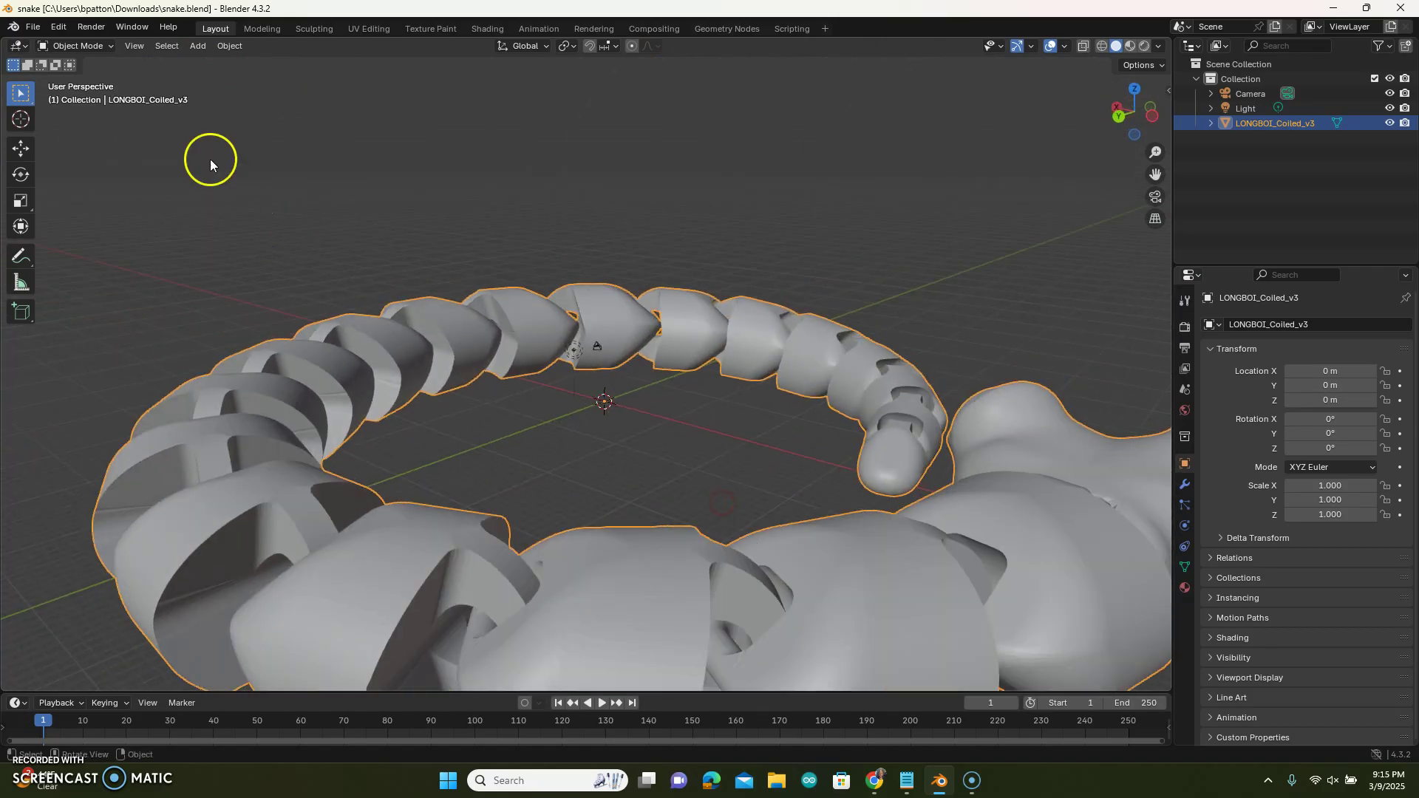
# Open the recent file Liz2.blend and examine how its head, body and tail link together
pyautogui.click(34, 26)
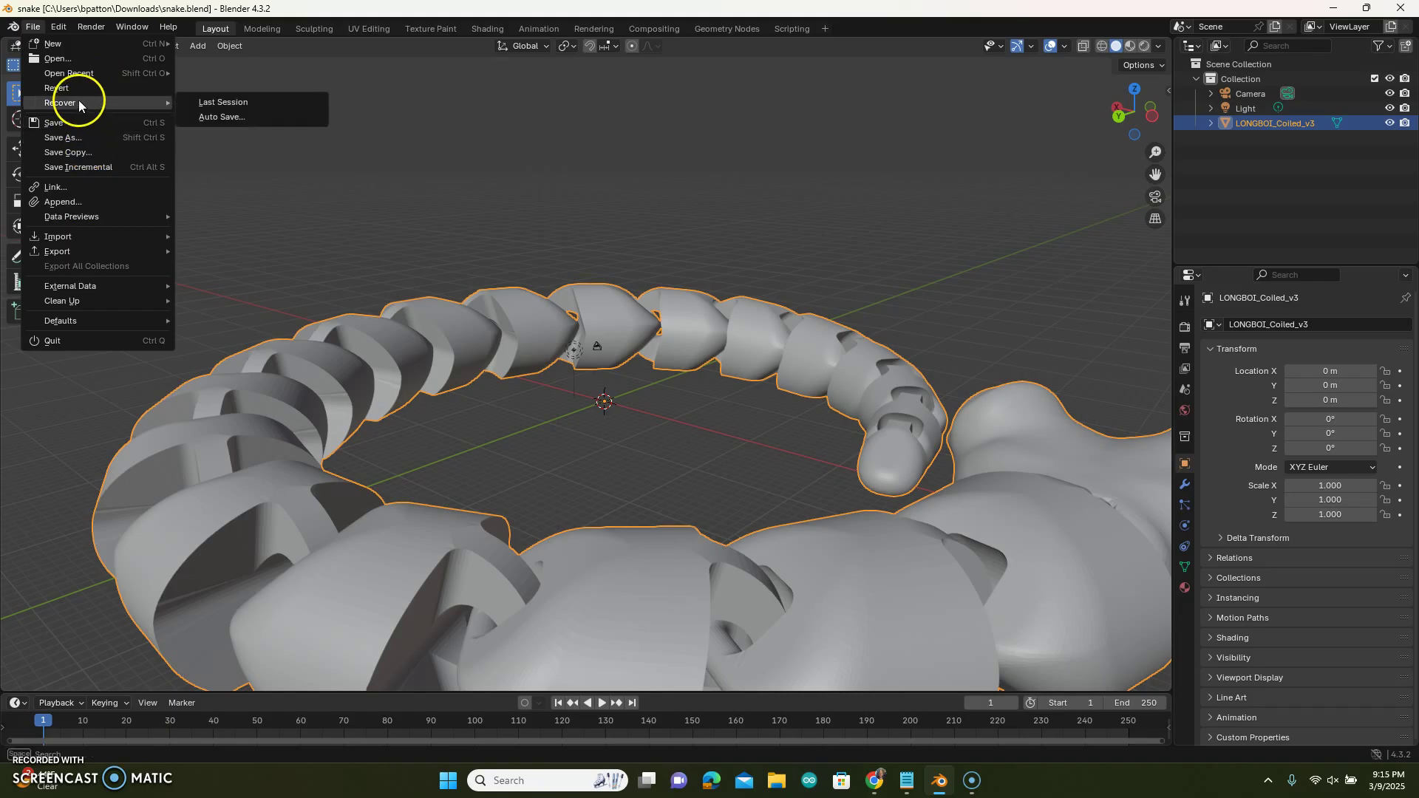
pyautogui.moveTo(72, 77)
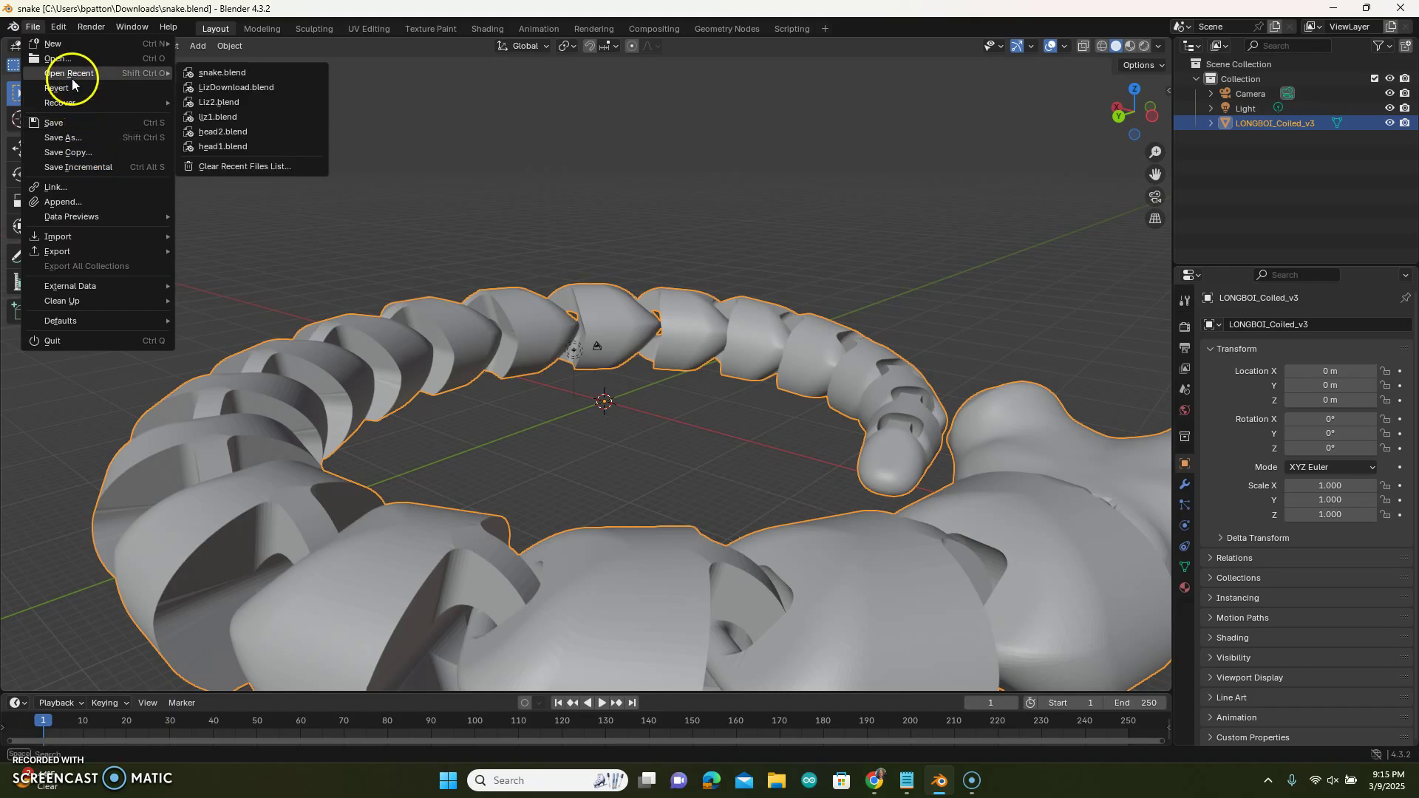
pyautogui.click(214, 102)
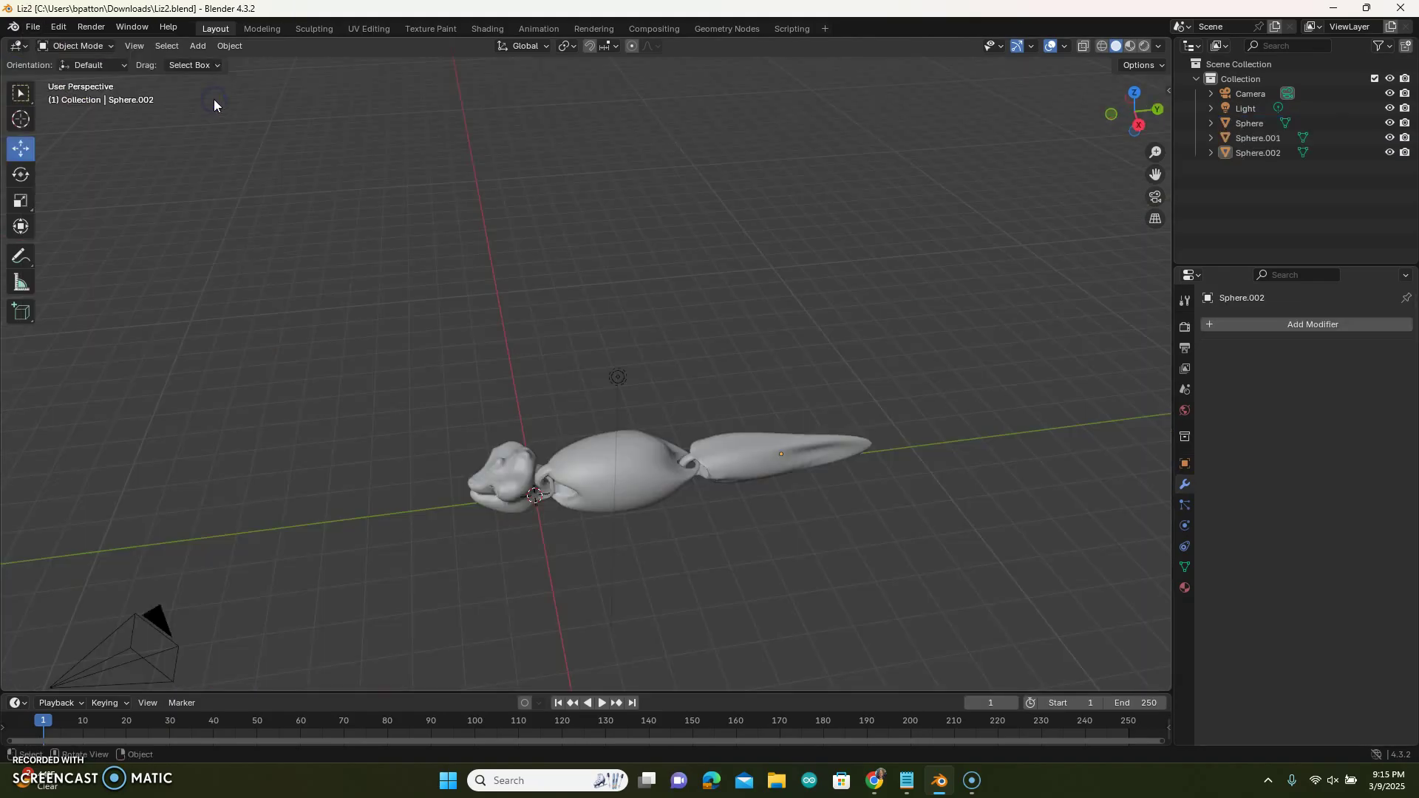
pyautogui.moveTo(575, 452); pyautogui.dragTo(584, 420, button='middle')
pyautogui.scroll(6, 547, 427)
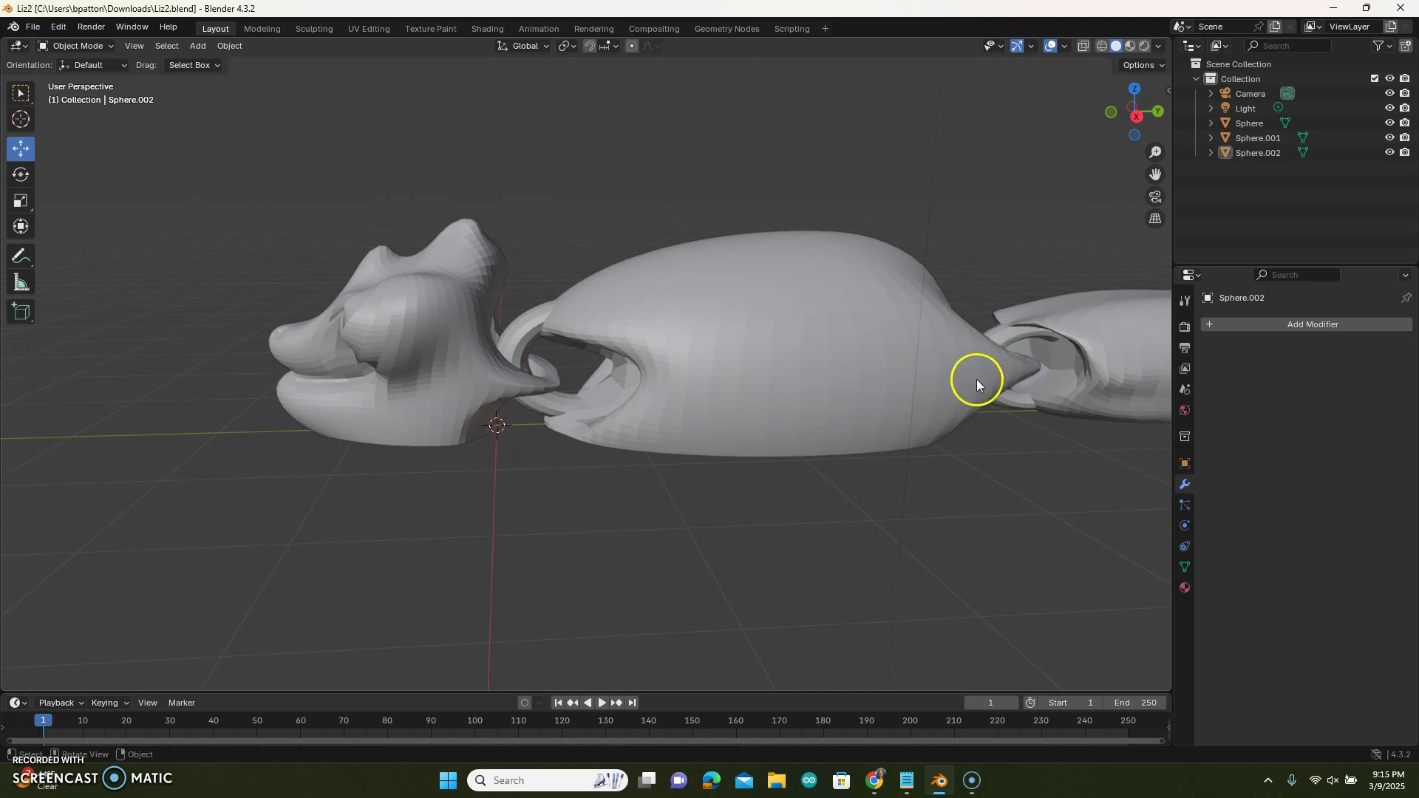
pyautogui.moveTo(503, 357); pyautogui.dragTo(596, 510, button='middle')
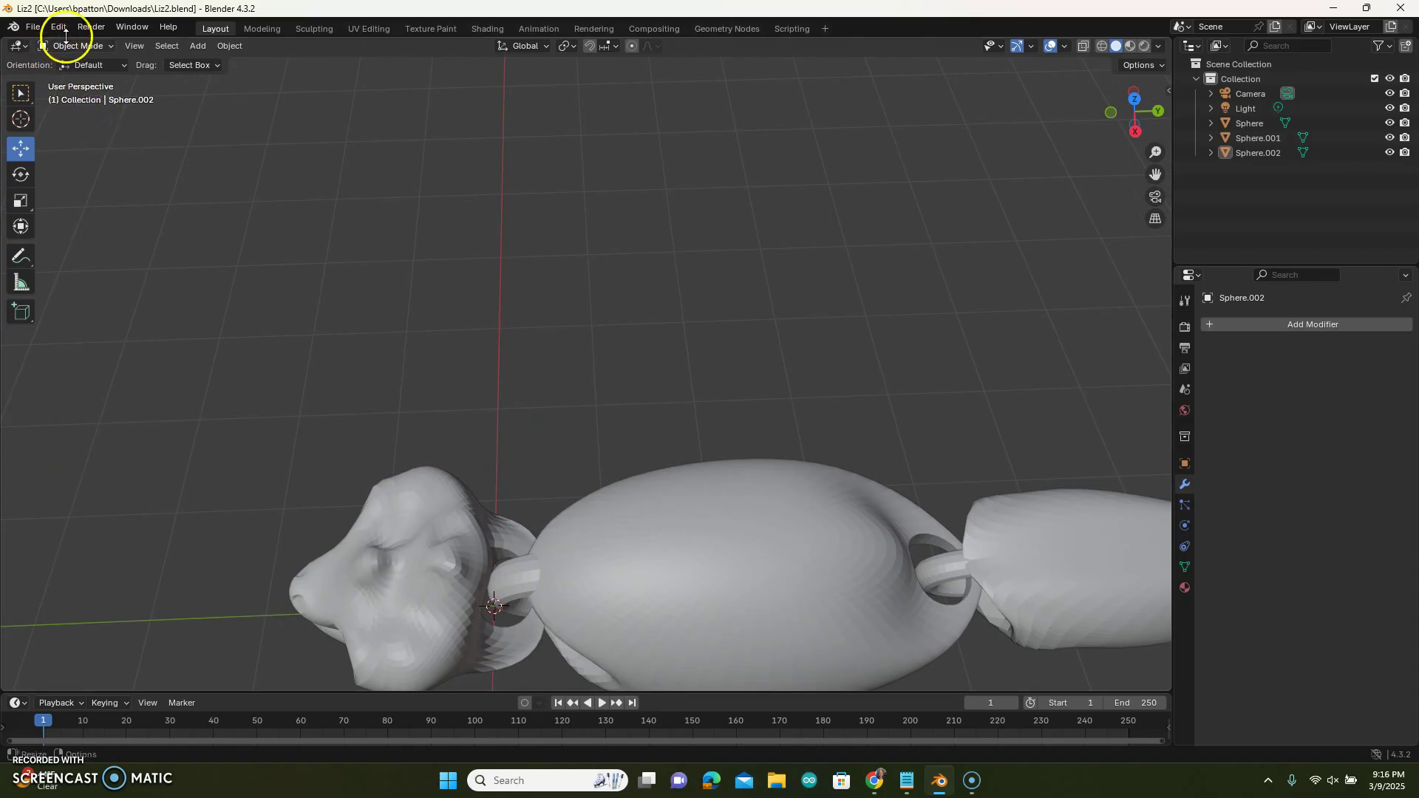
pyautogui.click(34, 27)
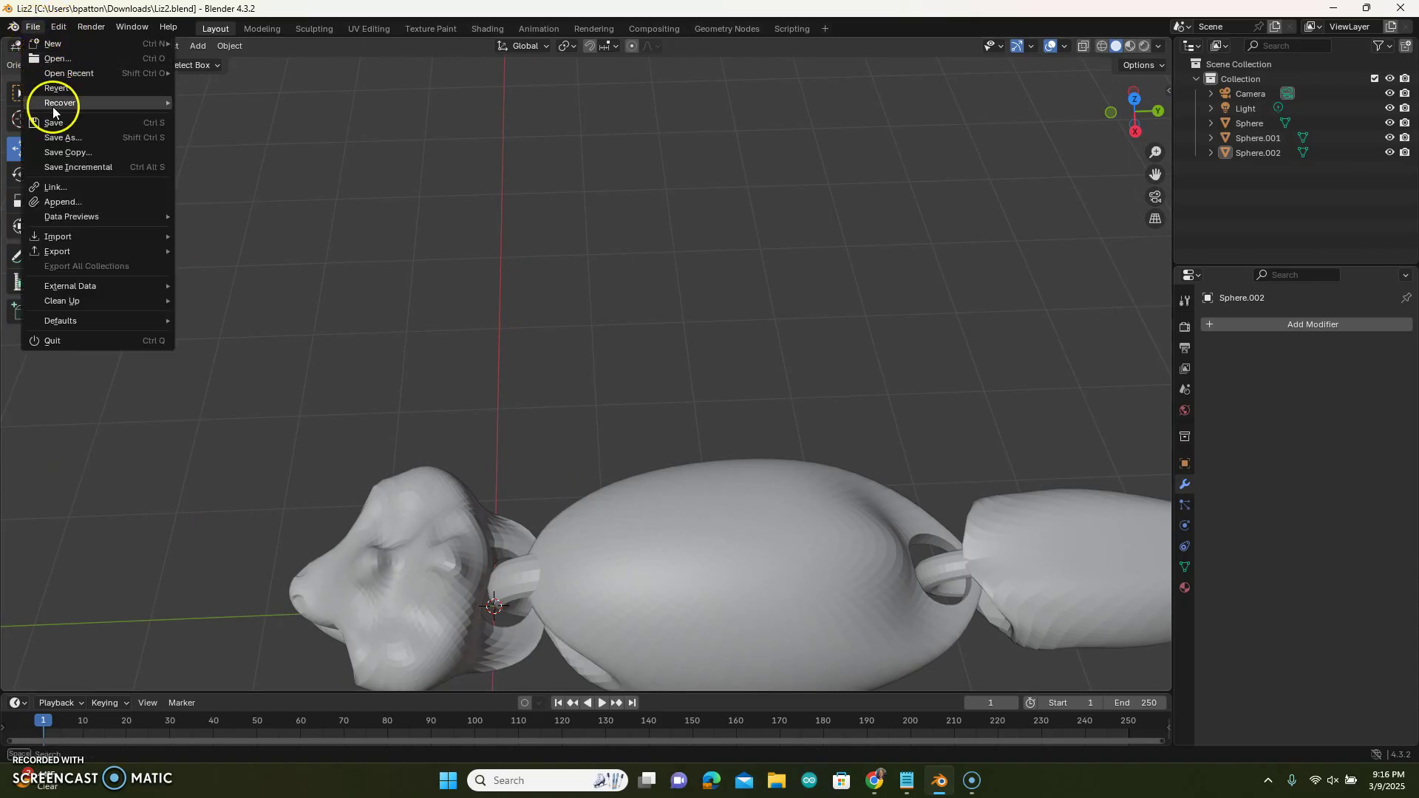
pyautogui.moveTo(53, 75)
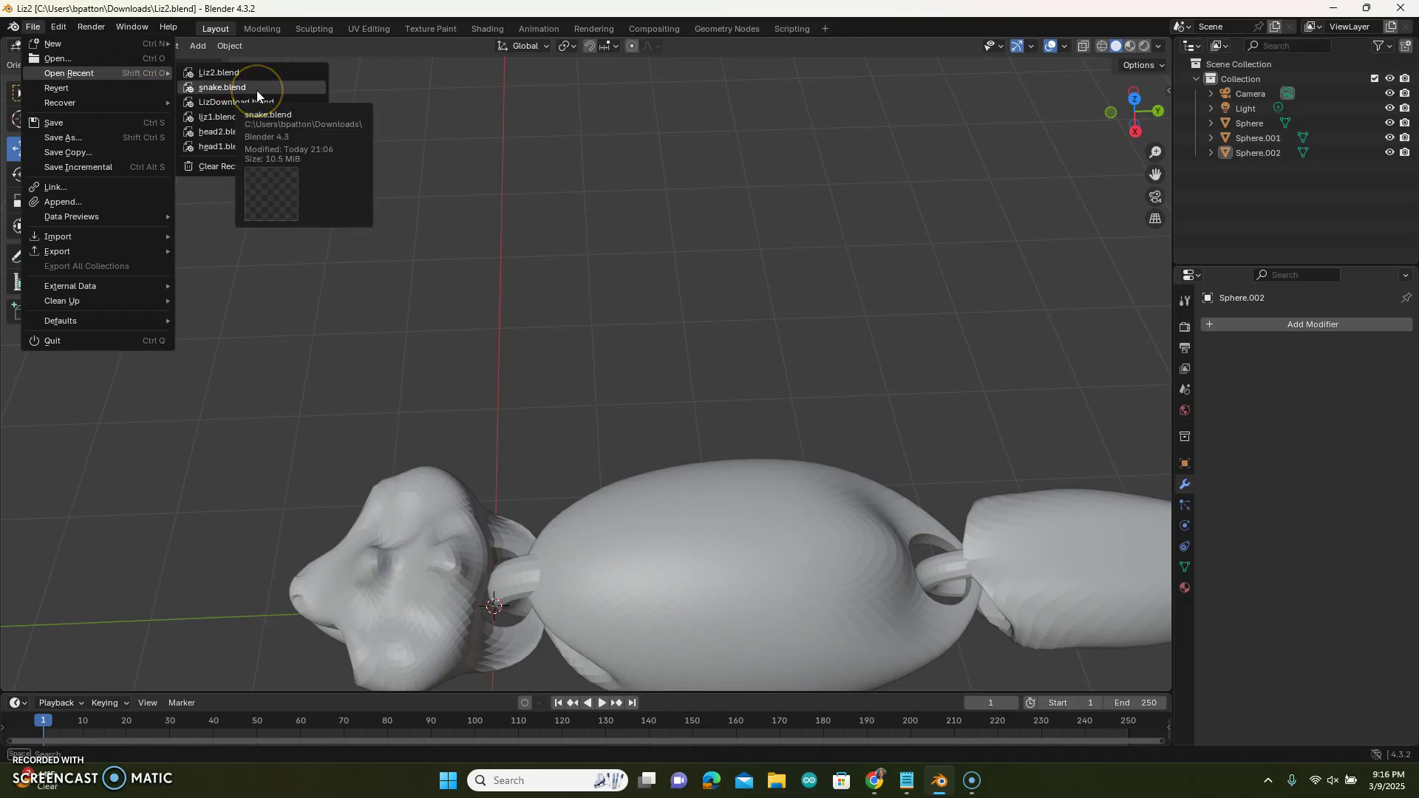
pyautogui.click(225, 75)
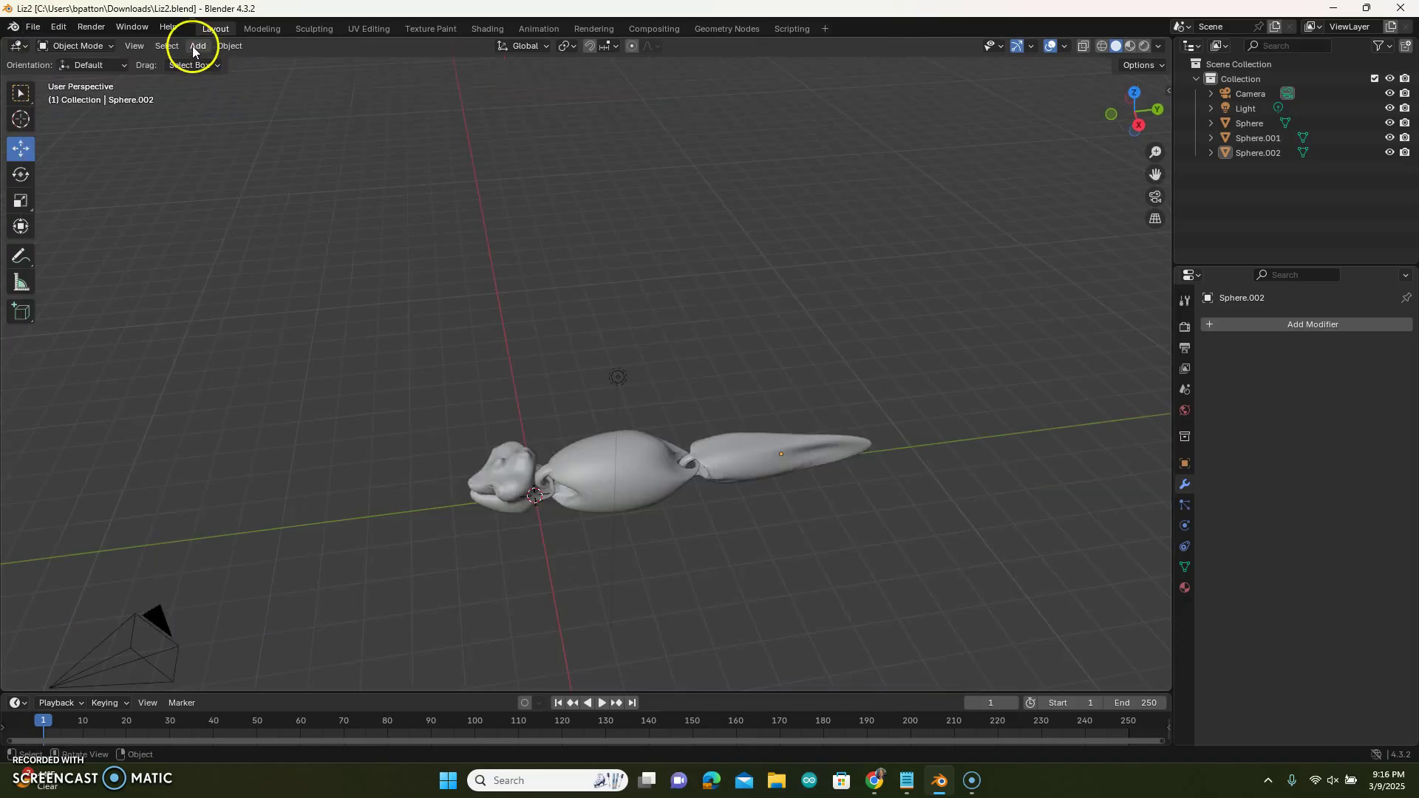
# Open the recent file liz1.blend and examine the ring joints linking its head, body segments and spiked tail
pyautogui.click(42, 28)
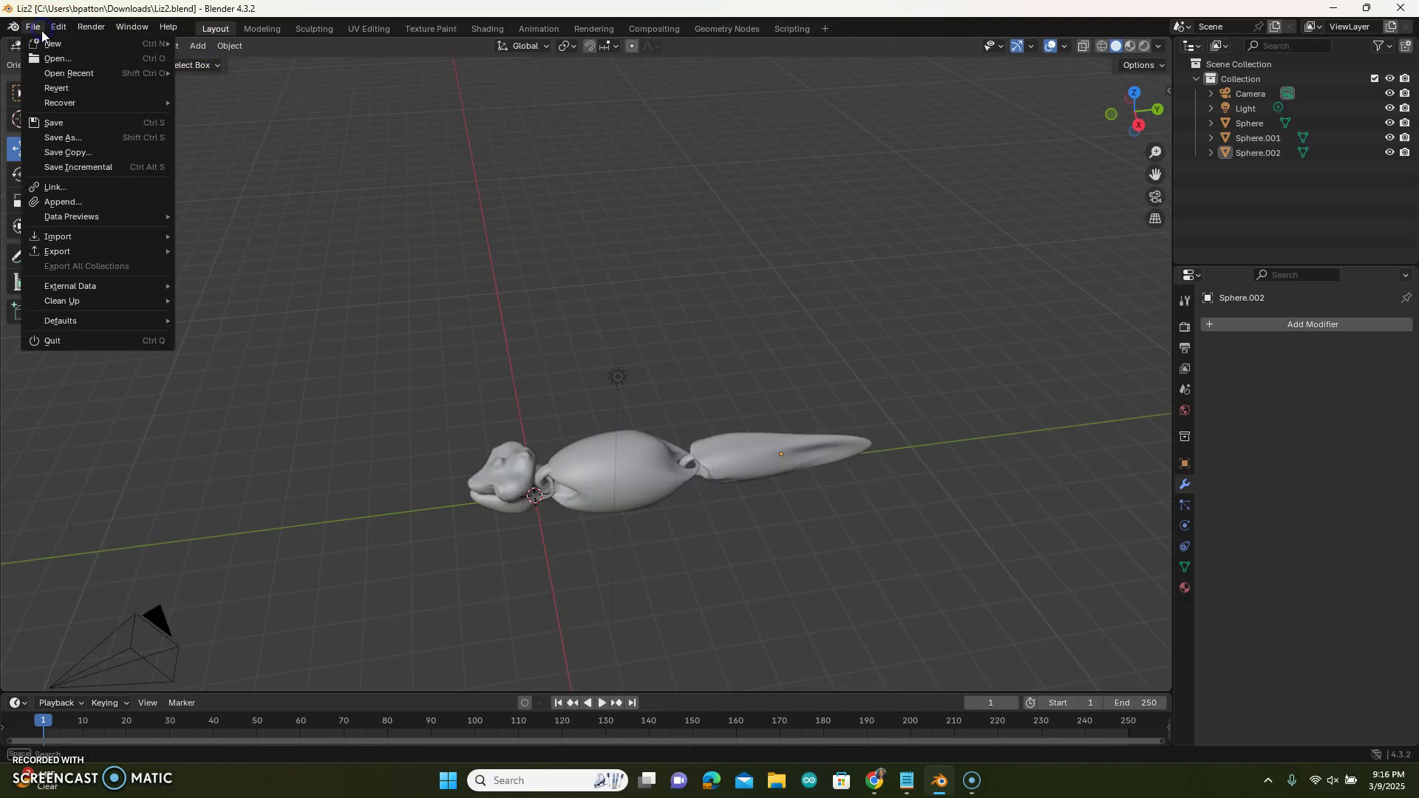
pyautogui.moveTo(69, 73)
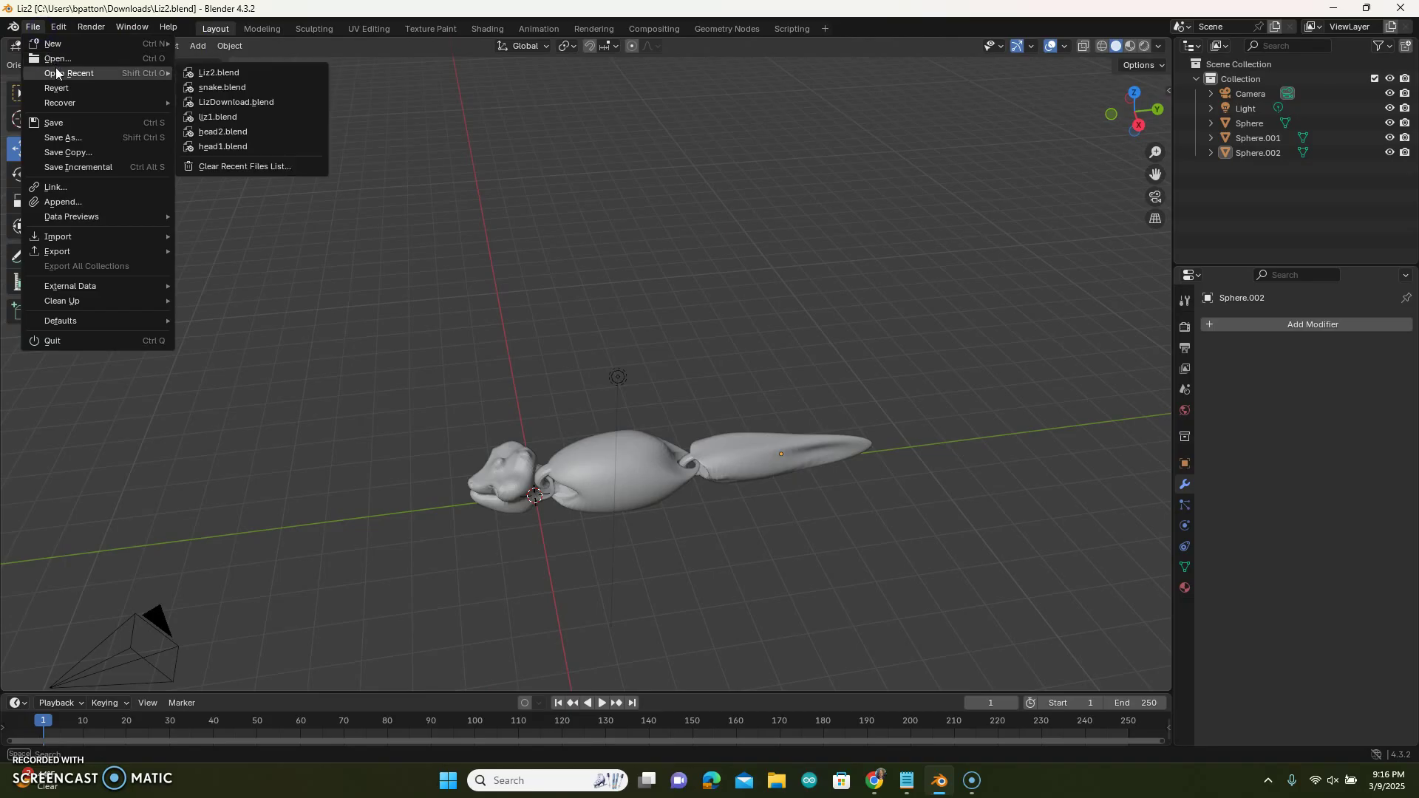
pyautogui.click(220, 117)
pyautogui.scroll(-5, 664, 361)
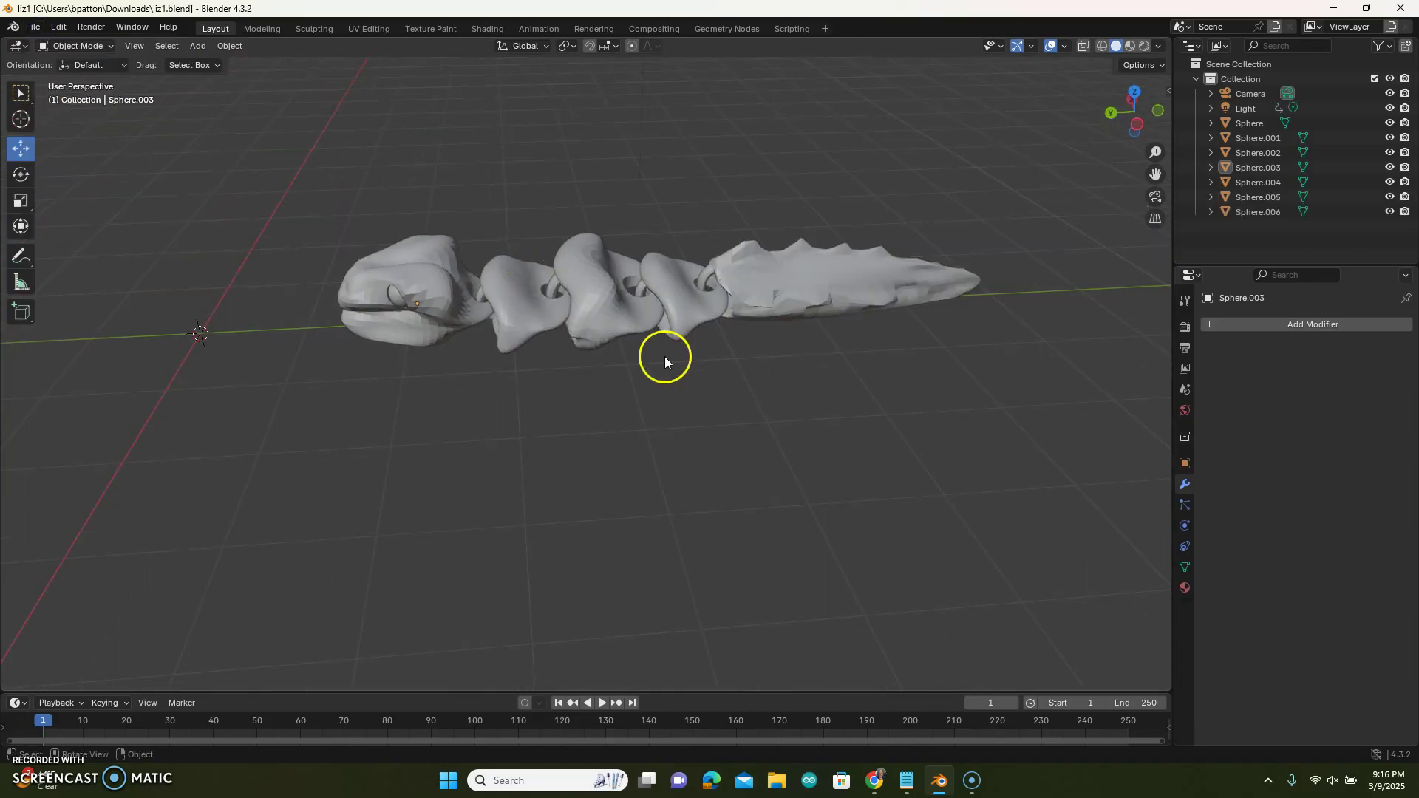
pyautogui.moveTo(631, 342)
pyautogui.mouseDown(button='middle')
pyautogui.moveTo(720, 406)
pyautogui.moveTo(665, 402)
pyautogui.moveTo(621, 360)
pyautogui.moveTo(642, 340)
pyautogui.mouseUp(button='middle')
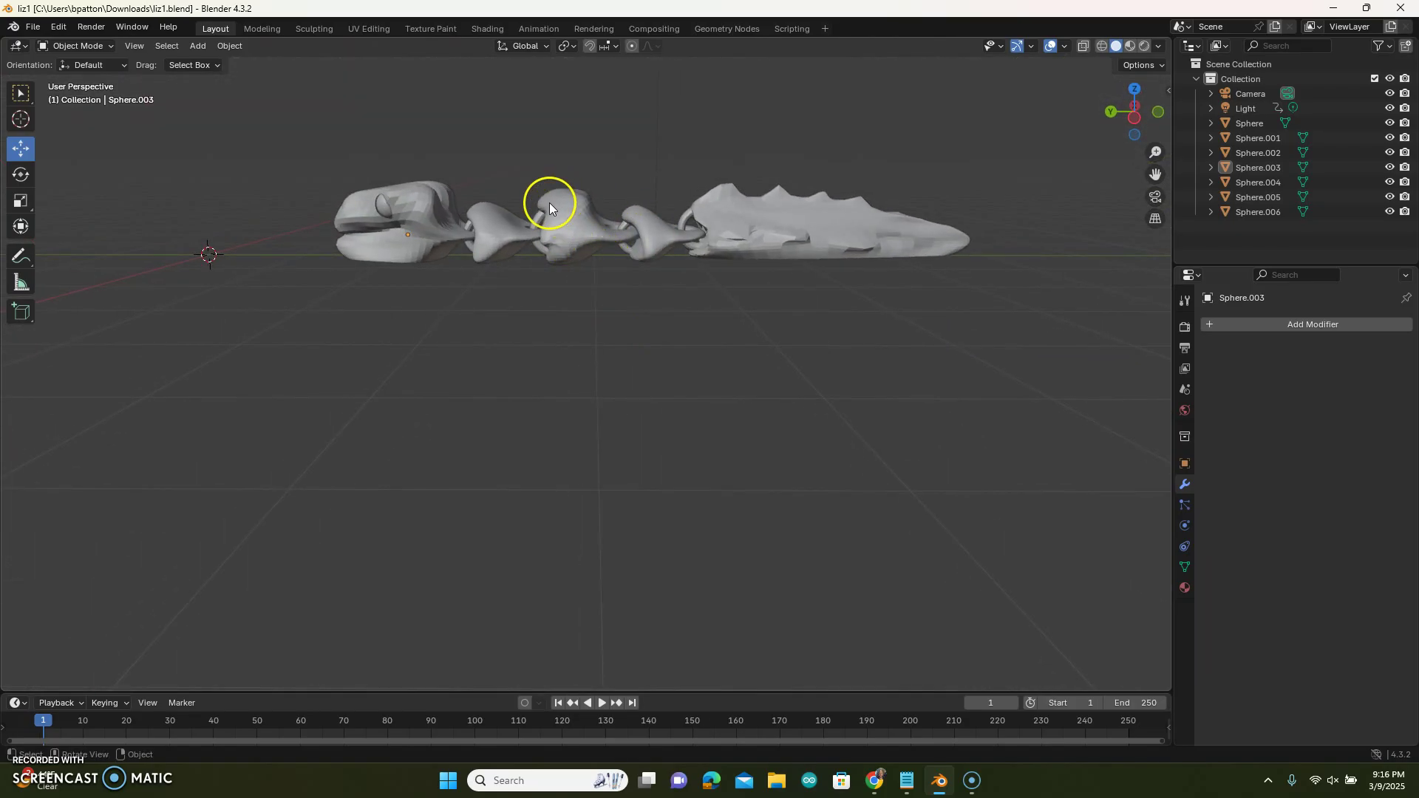
pyautogui.moveTo(460, 275); pyautogui.dragTo(477, 299, button='middle')
pyautogui.scroll(-4, 596, 342)
pyautogui.scroll(9, 601, 319)
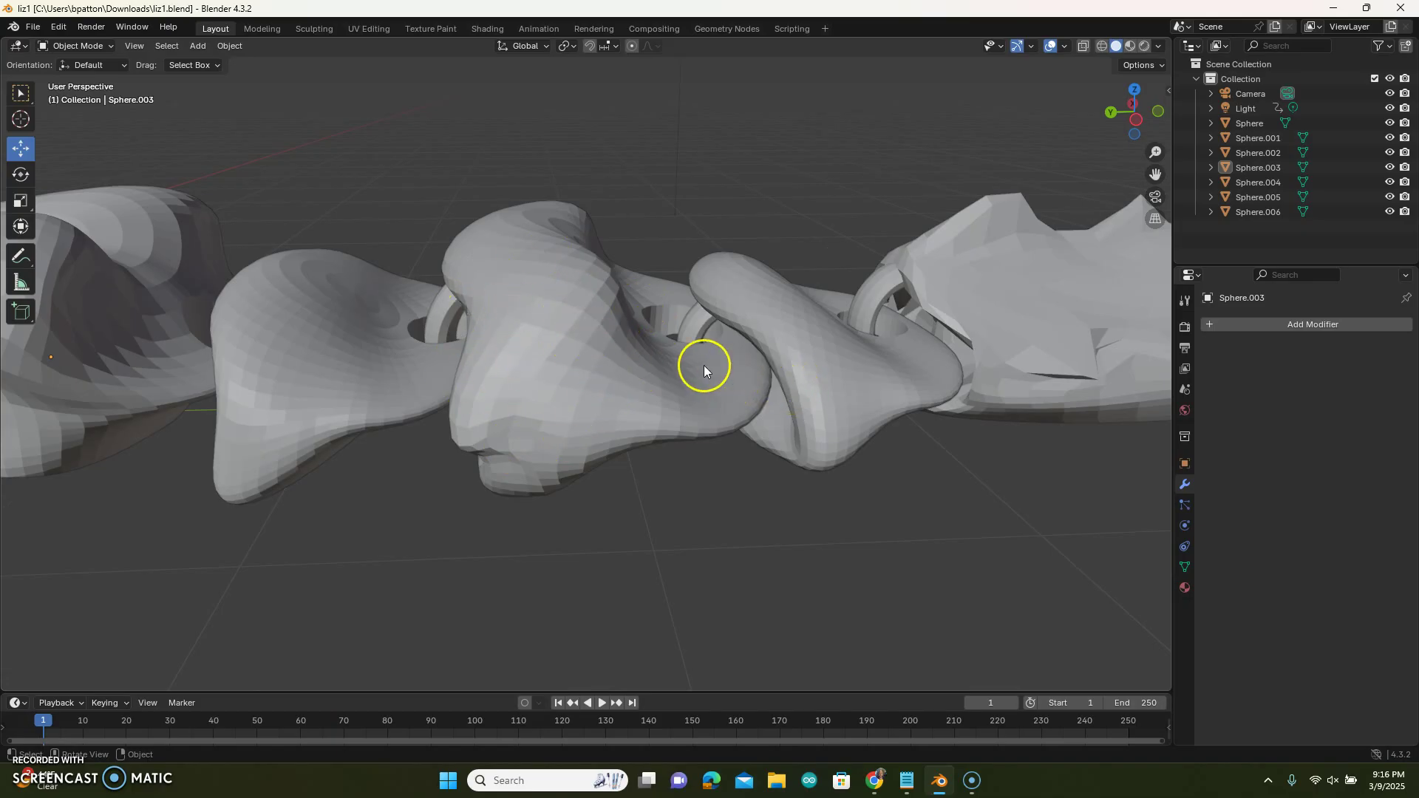
pyautogui.scroll(-7, 531, 380)
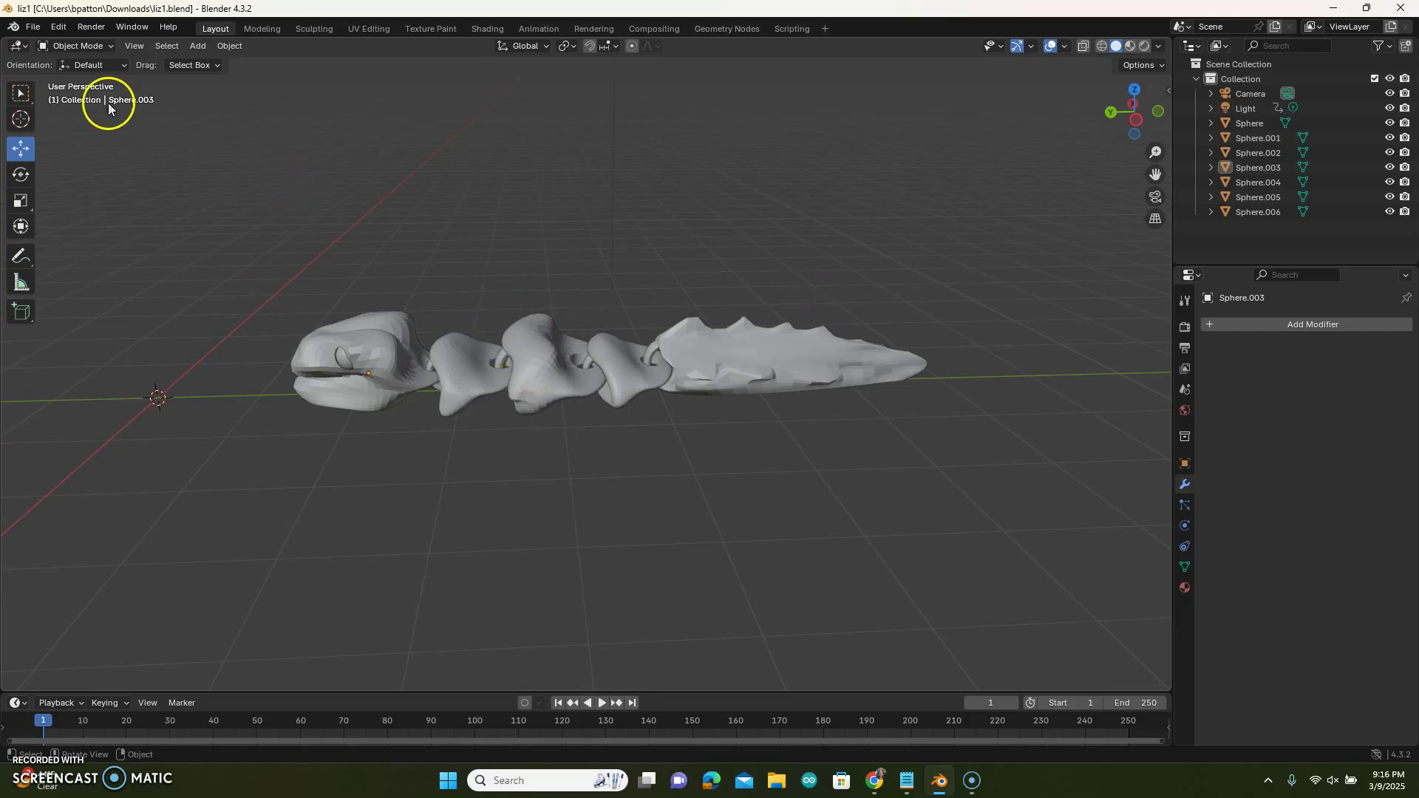
# Start a new General file and delete the default cube from the scene
pyautogui.click(36, 30)
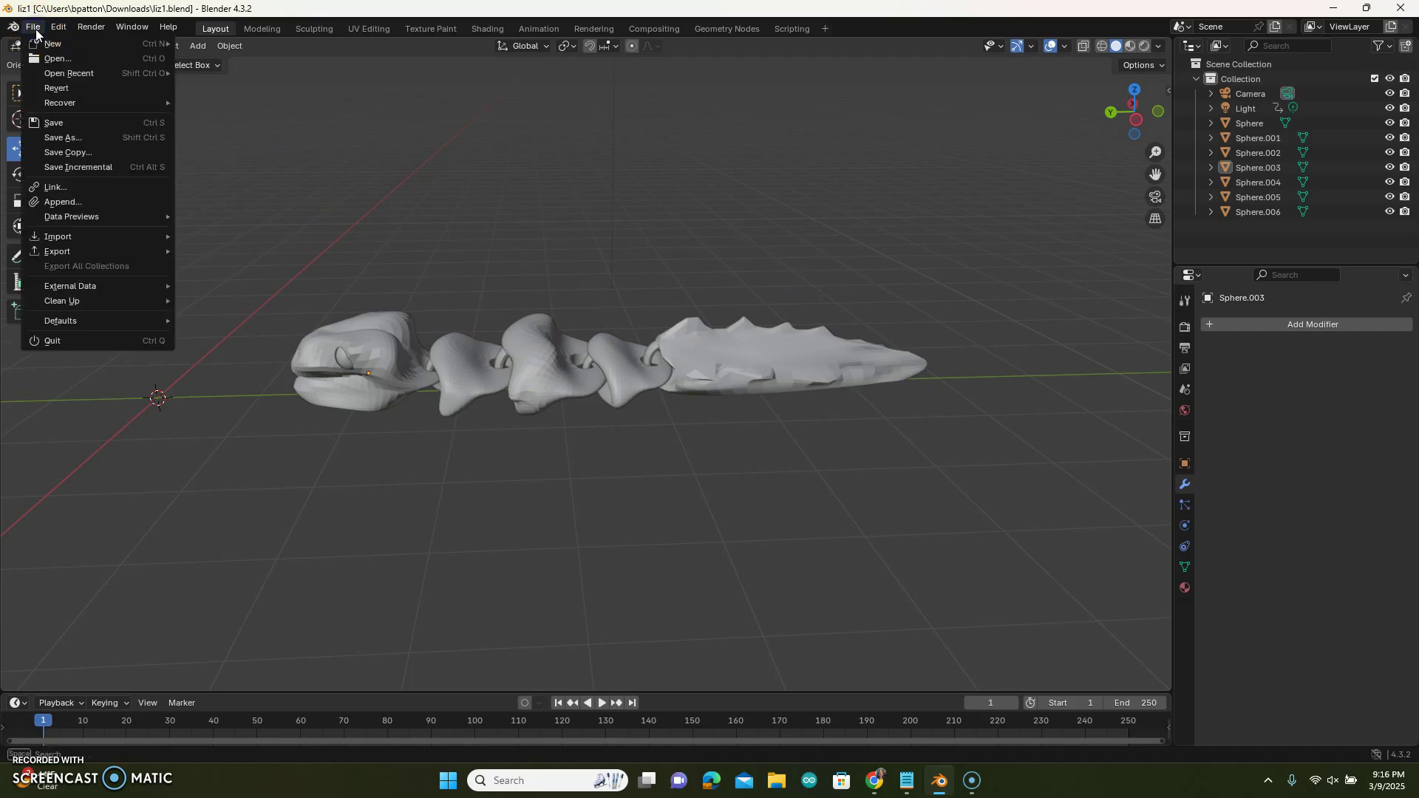
pyautogui.moveTo(42, 44)
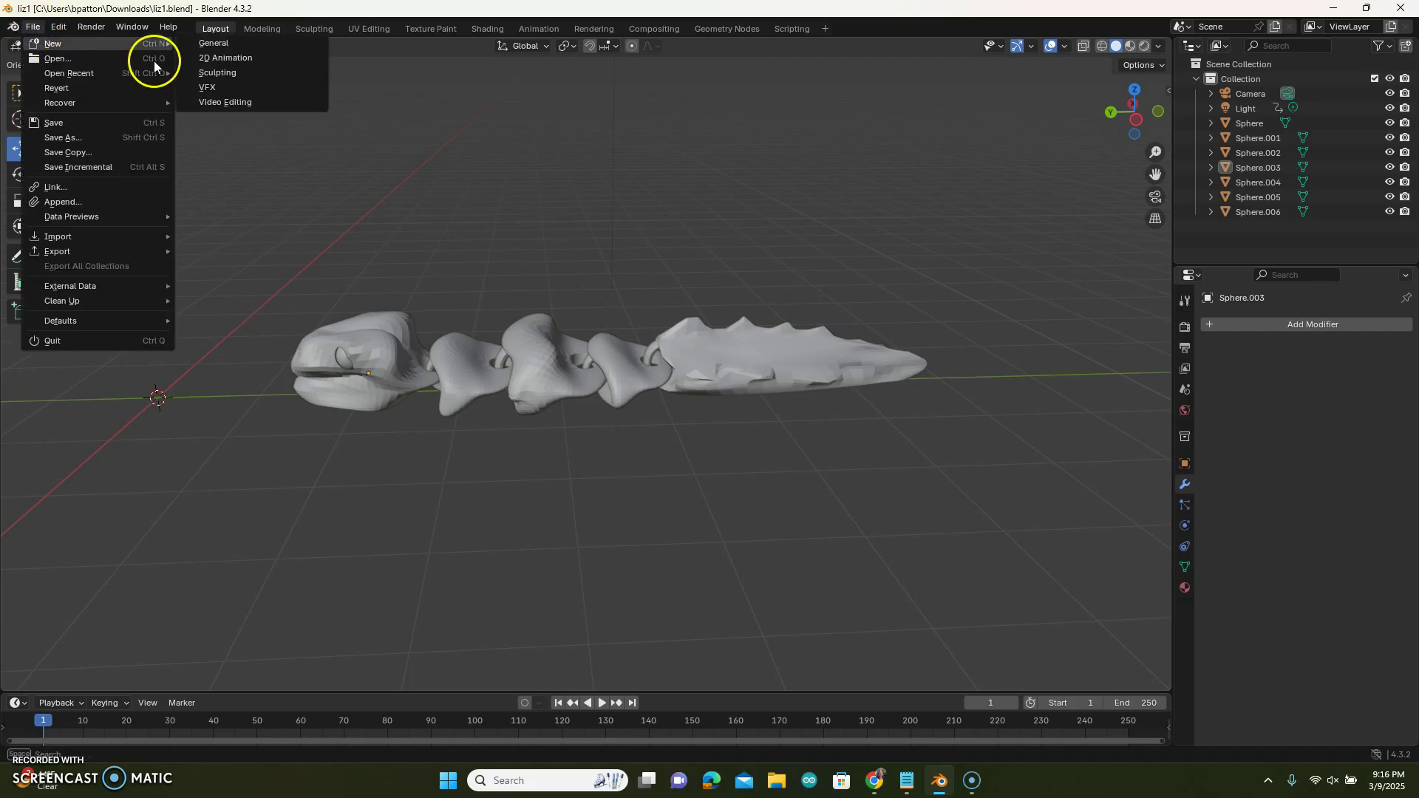
pyautogui.click(212, 42)
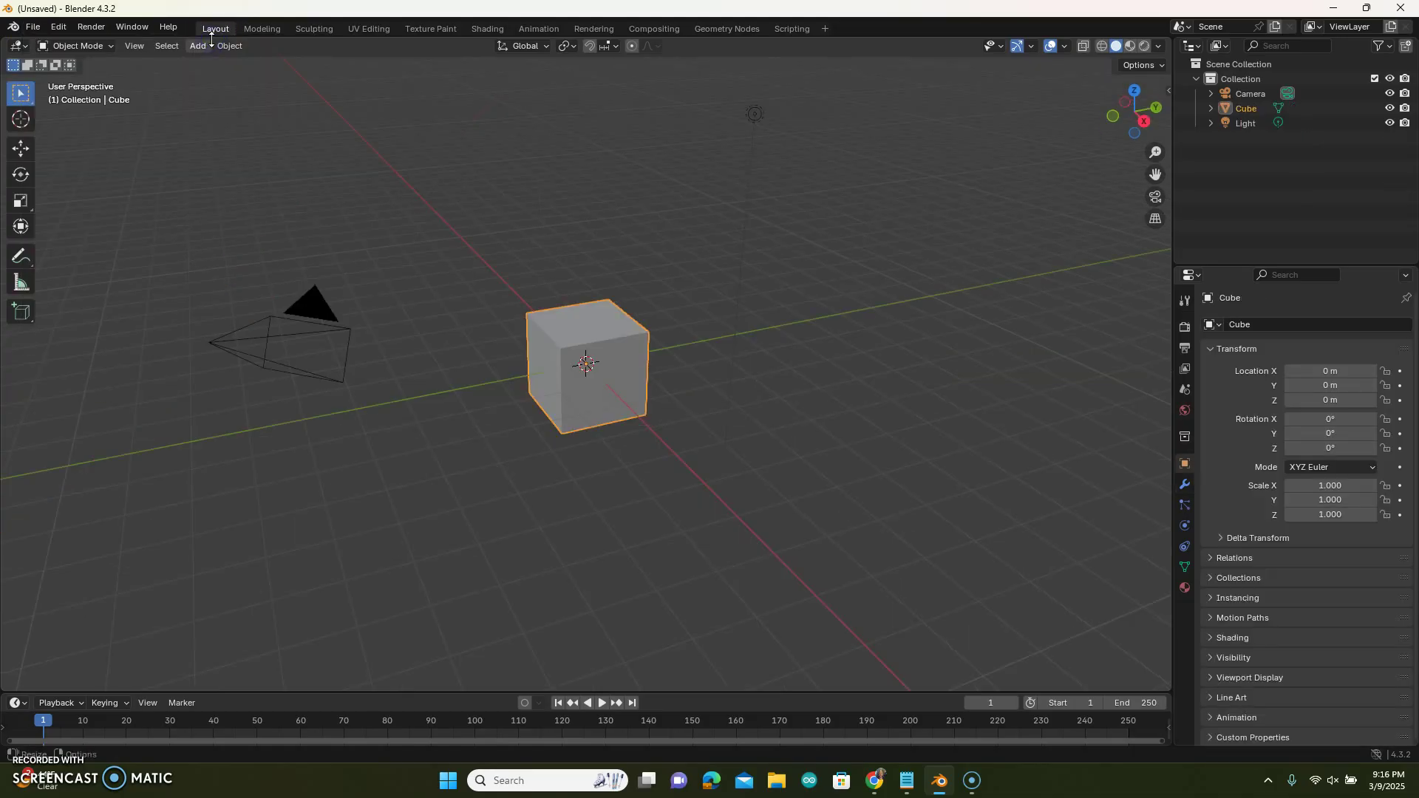
pyautogui.click(585, 407)
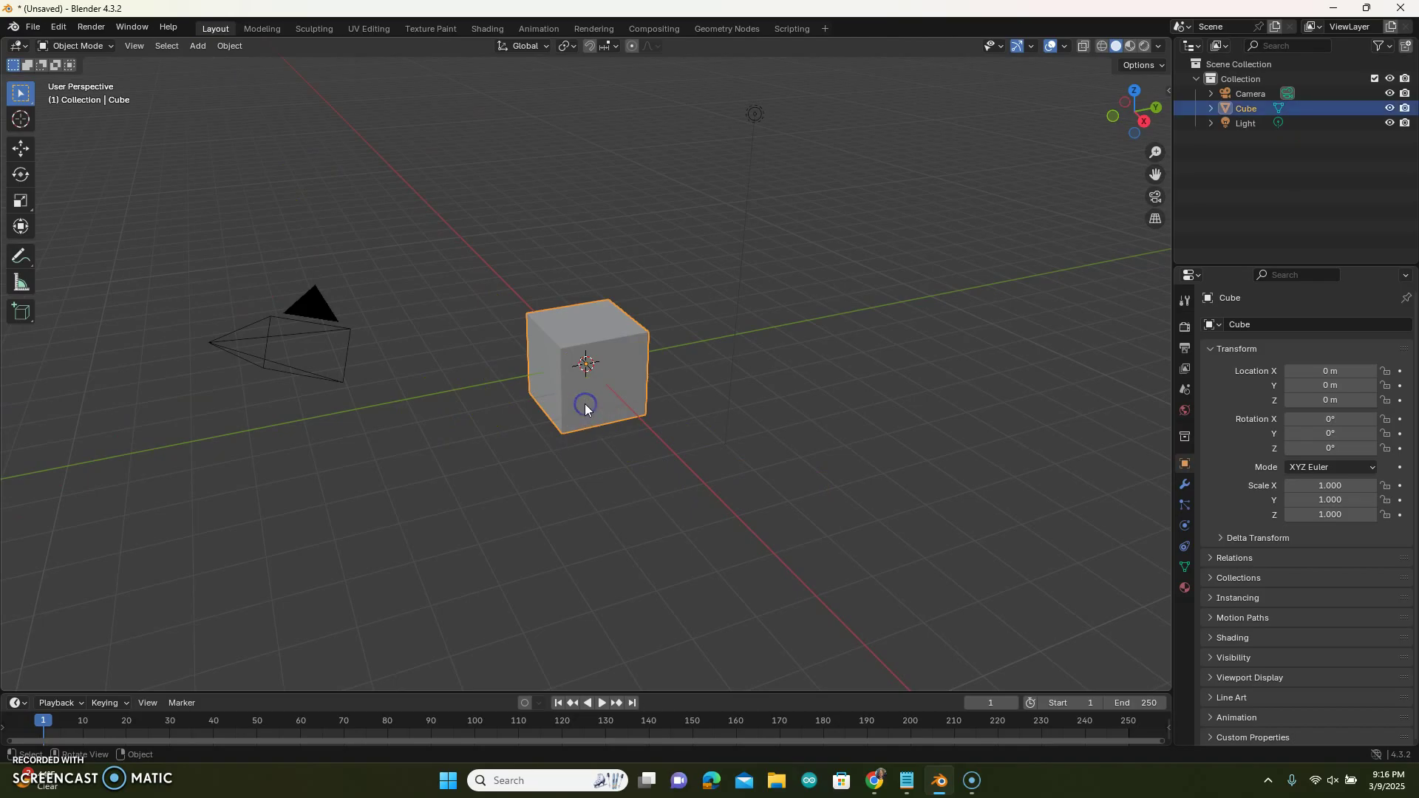
pyautogui.press('Delete')
pyautogui.click(584, 446)
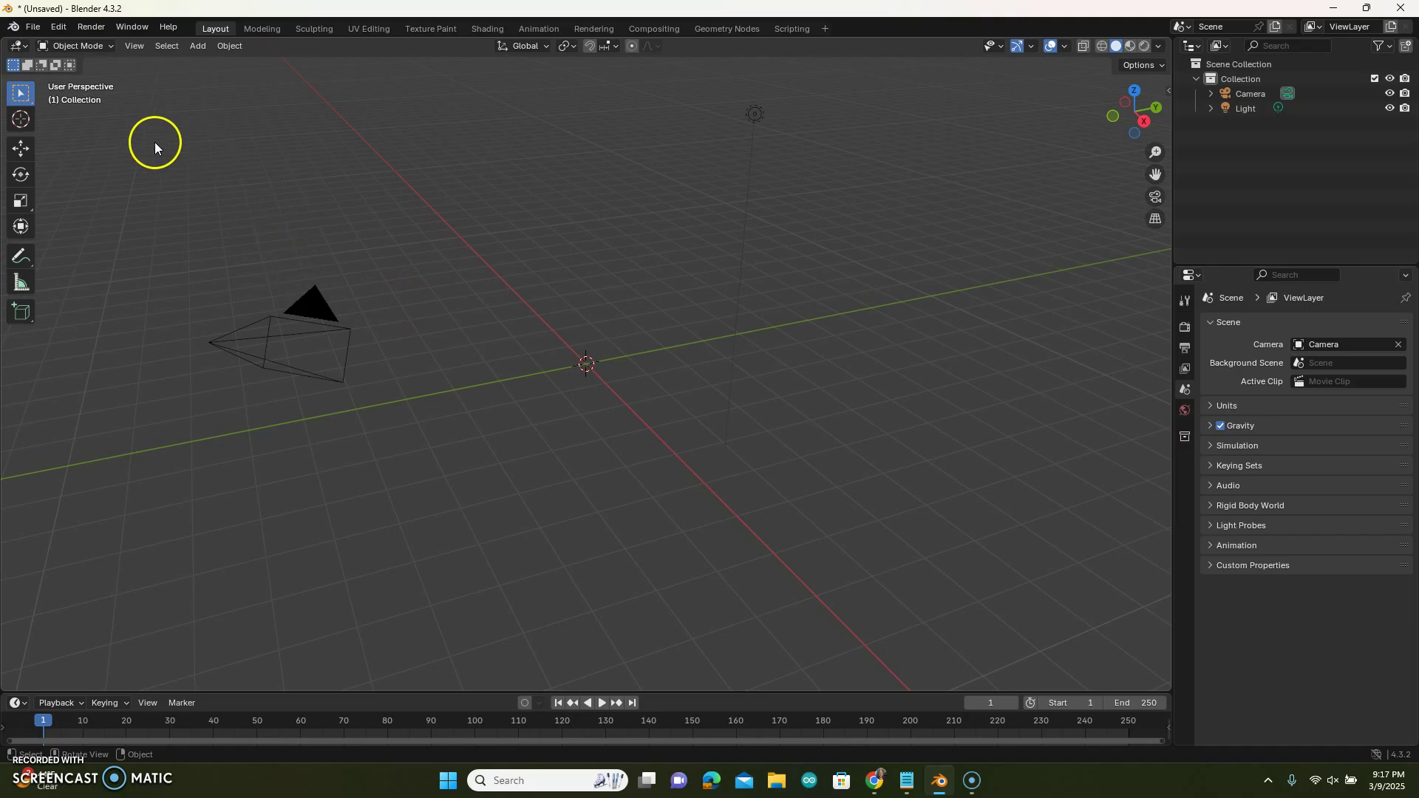
# Add a UV sphere at the origin with 64 segments and 64 rings
pyautogui.click(197, 48)
pyautogui.moveTo(222, 62)
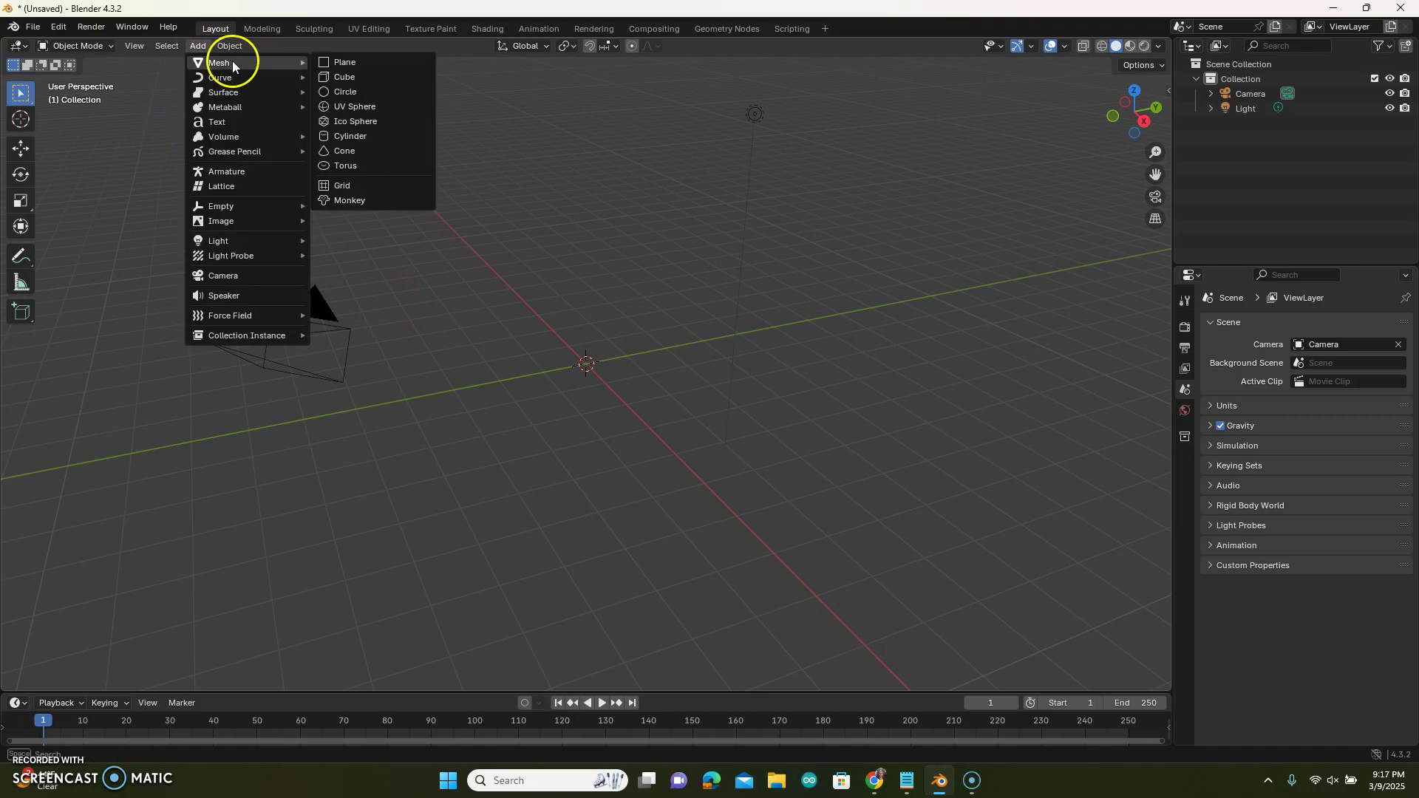
pyautogui.click(389, 104)
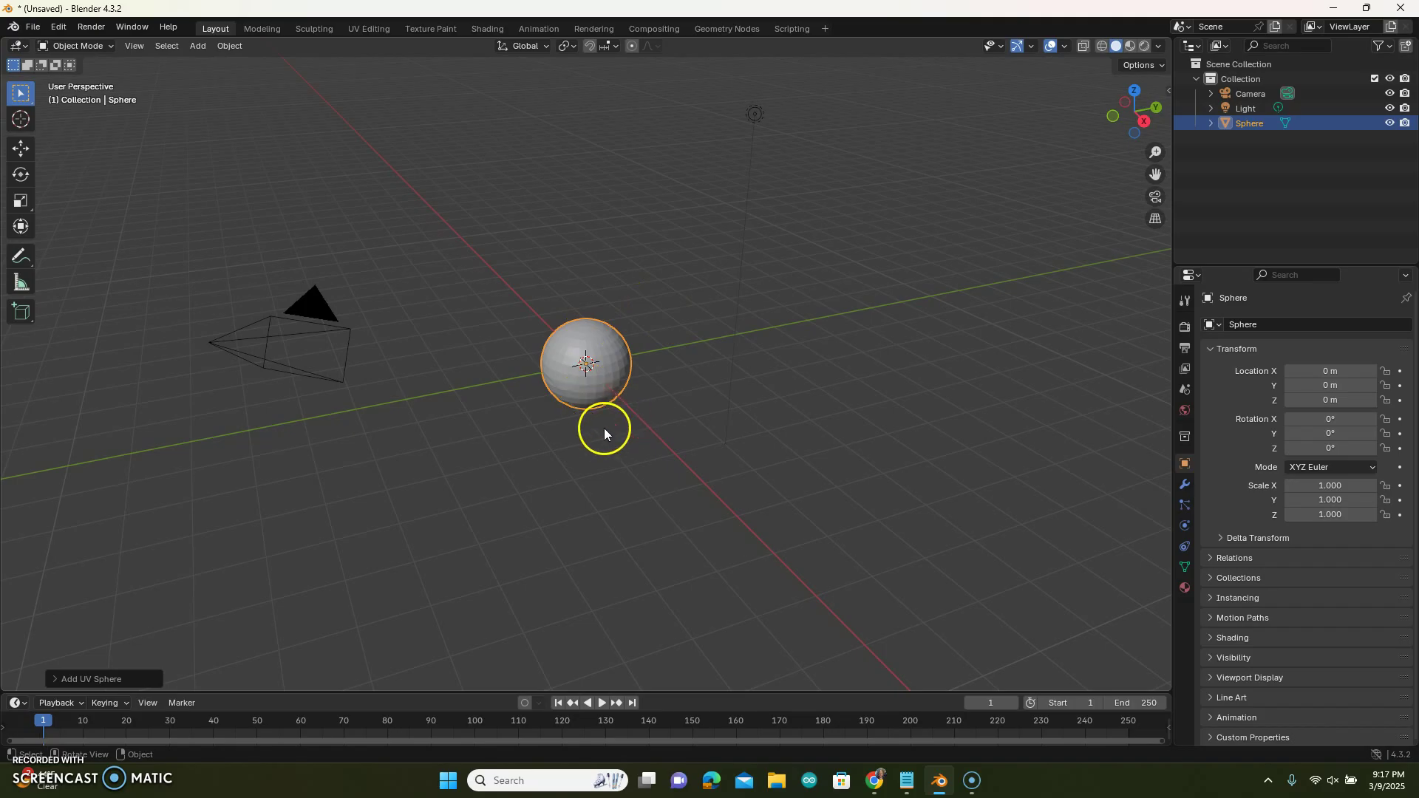
pyautogui.click(121, 680)
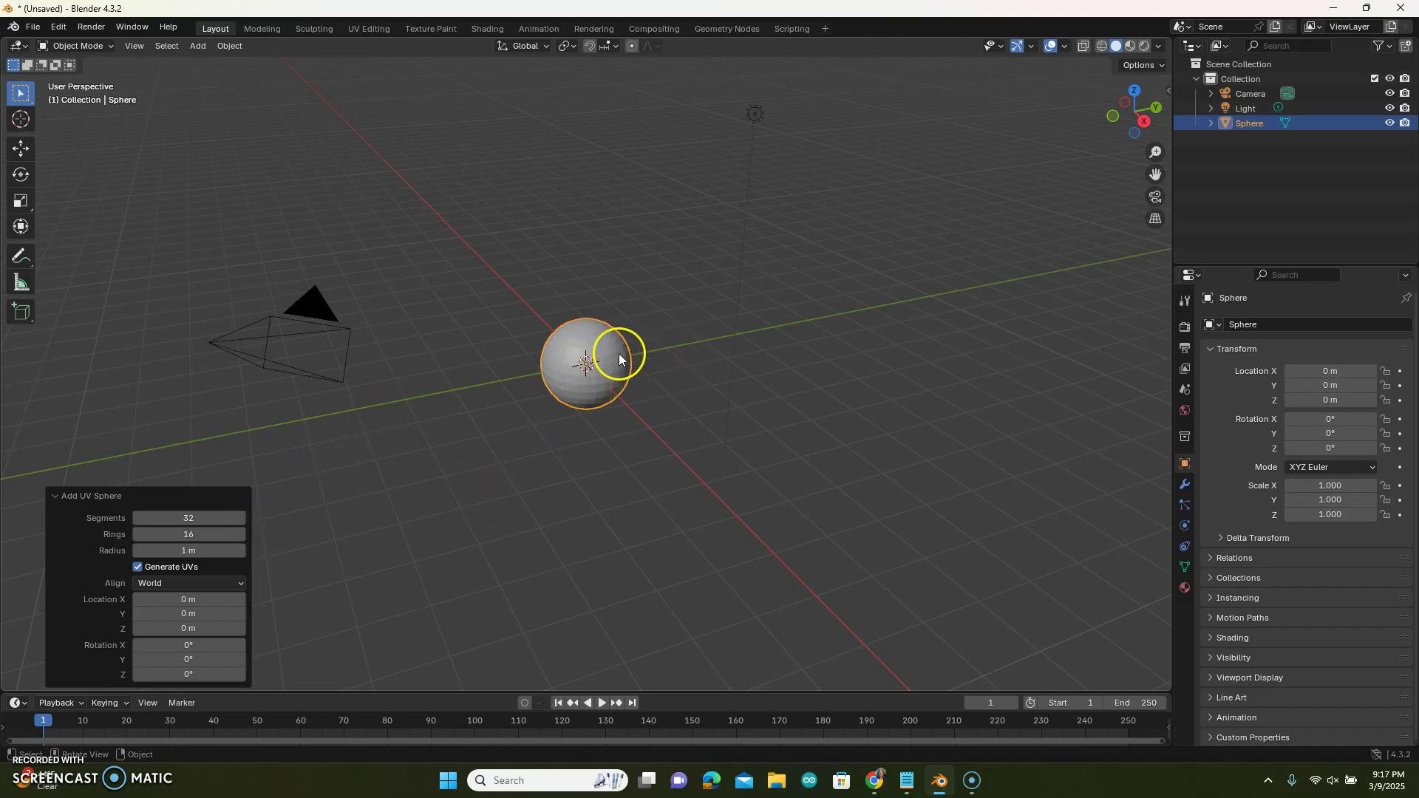
pyautogui.click(197, 519)
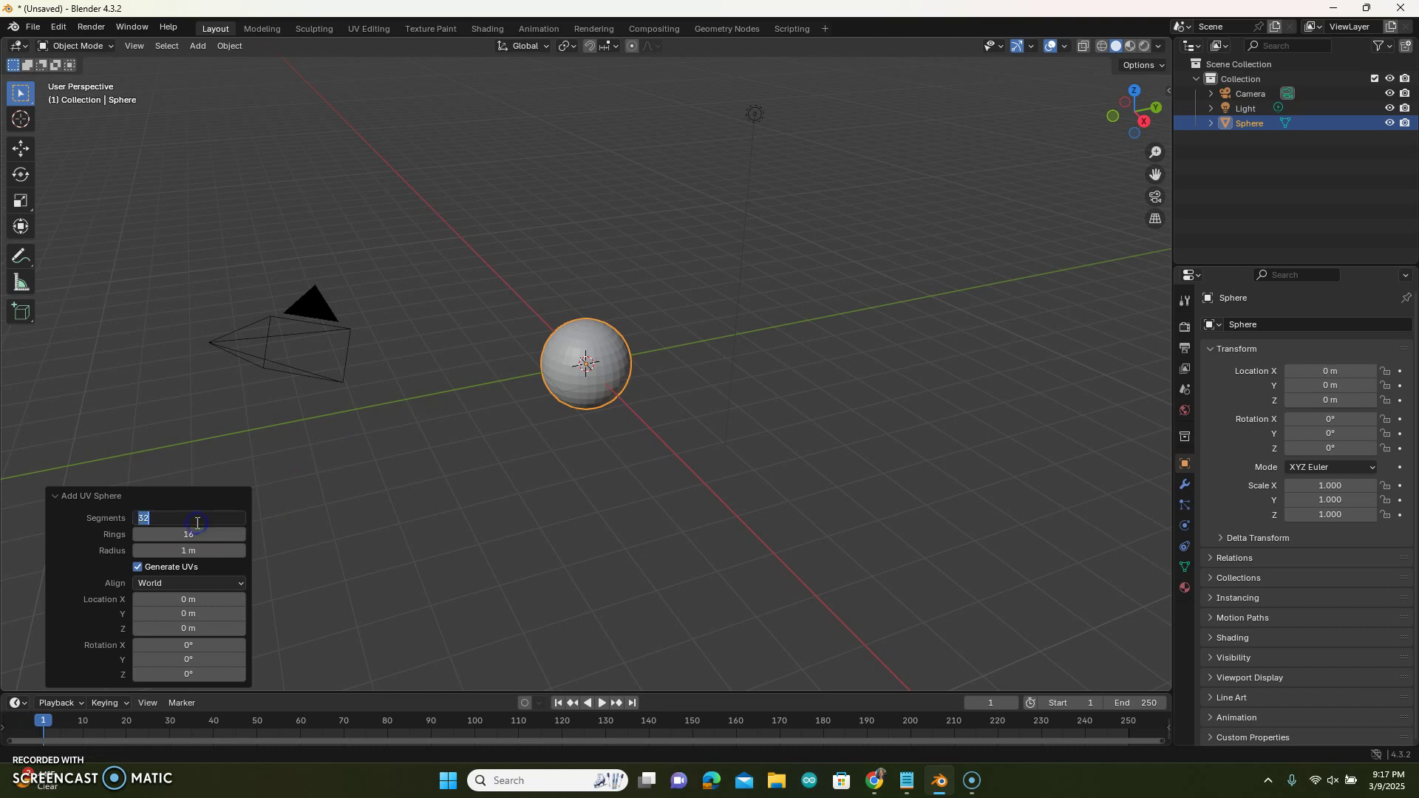
pyautogui.write('64')
pyautogui.click(199, 533)
pyautogui.click(198, 534)
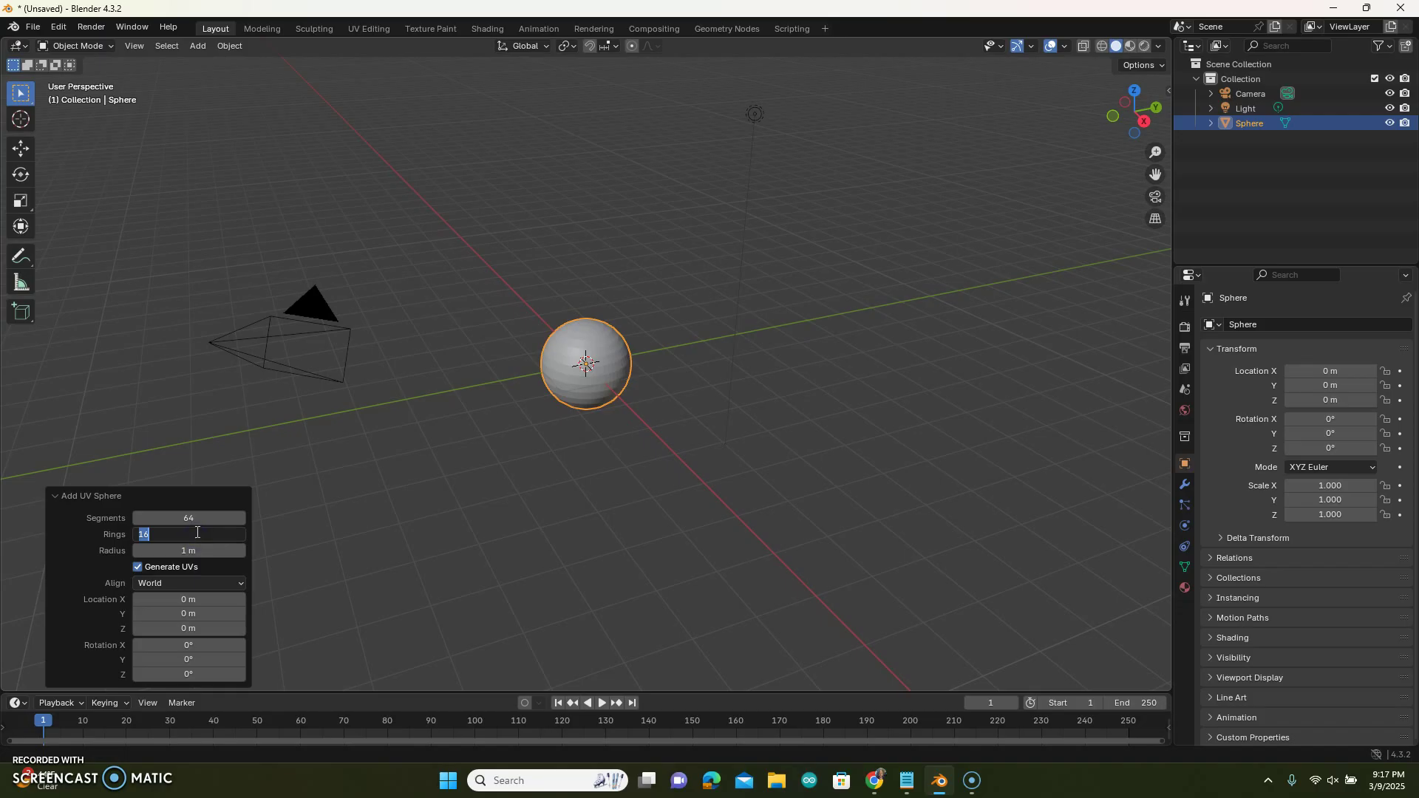
pyautogui.write('64')
pyautogui.click(339, 524)
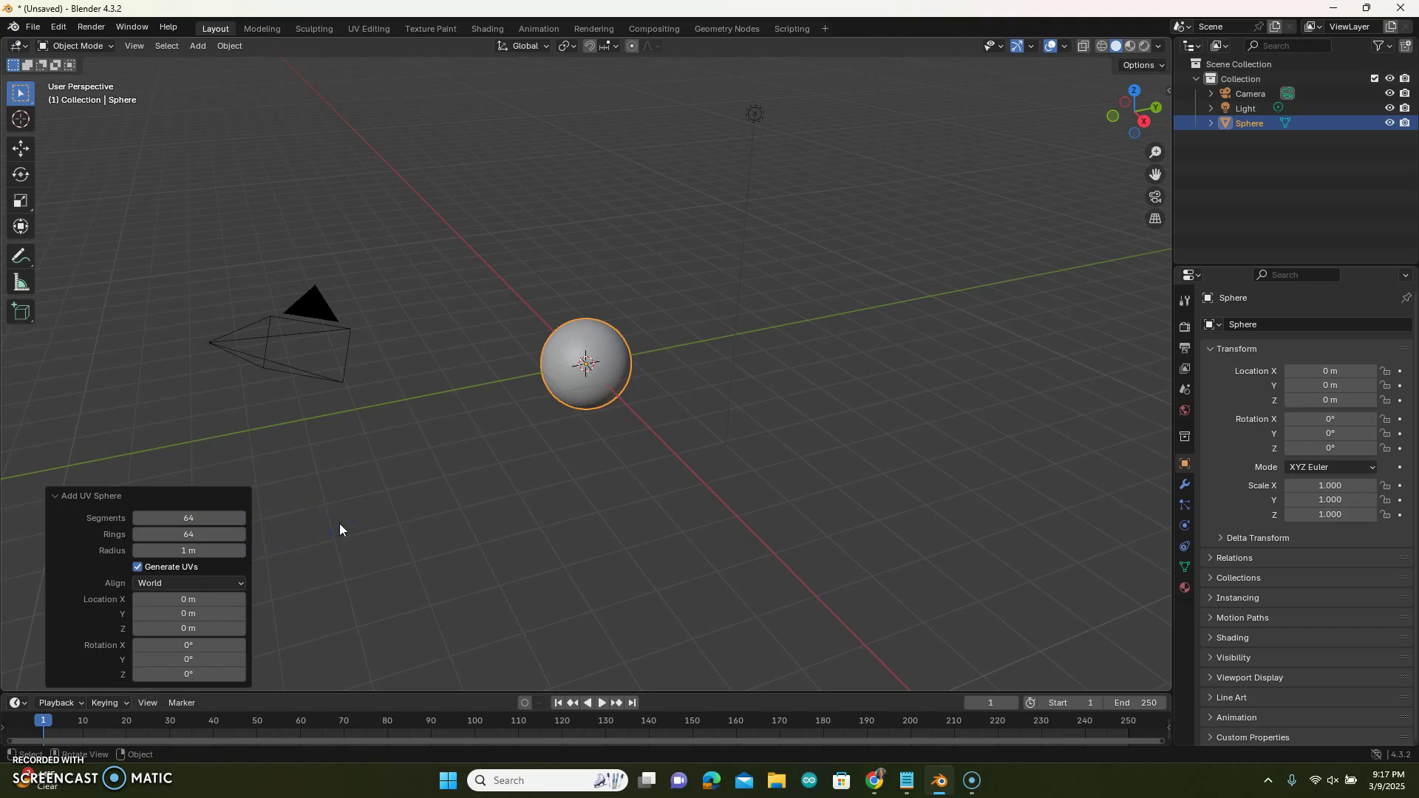
pyautogui.scroll(7, 583, 367)
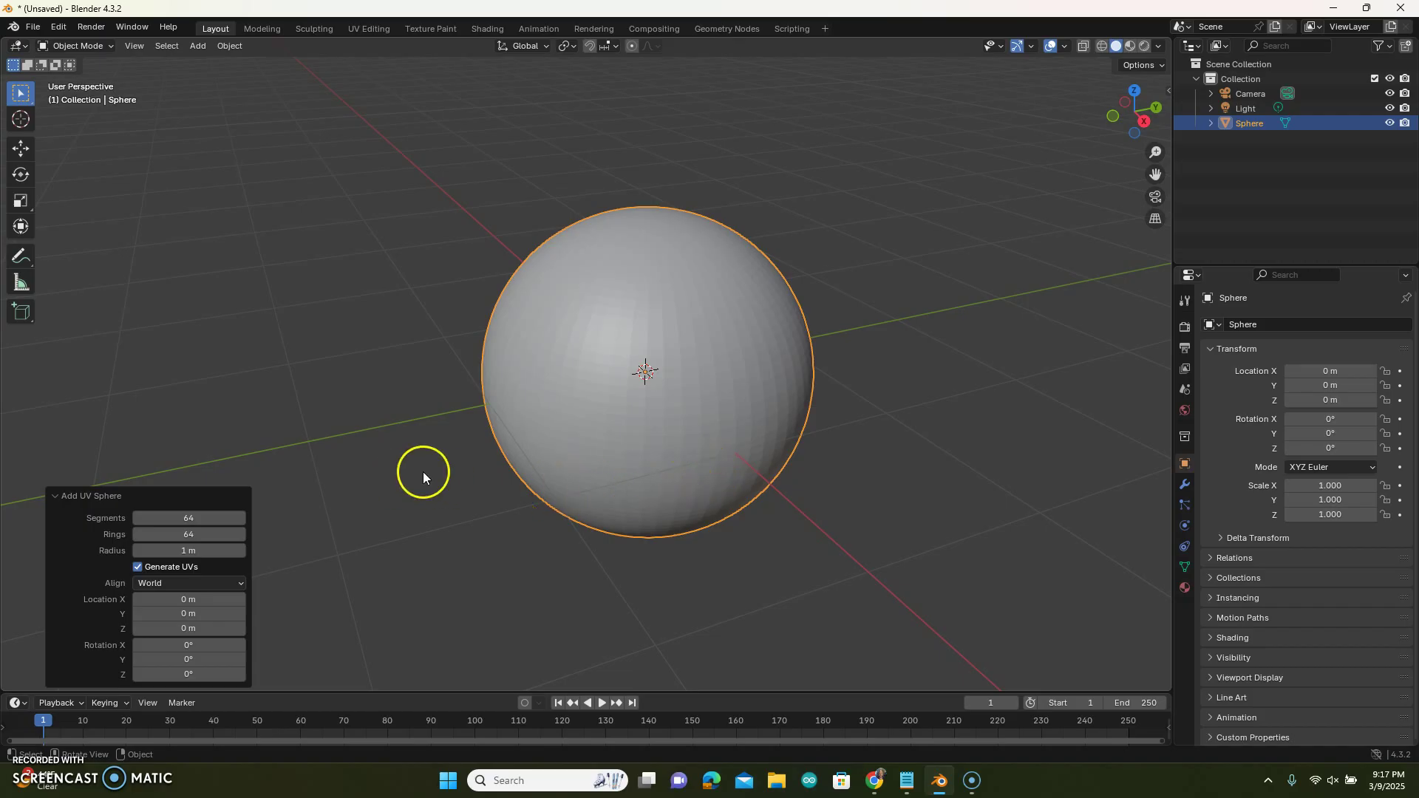
pyautogui.scroll(-3, 571, 446)
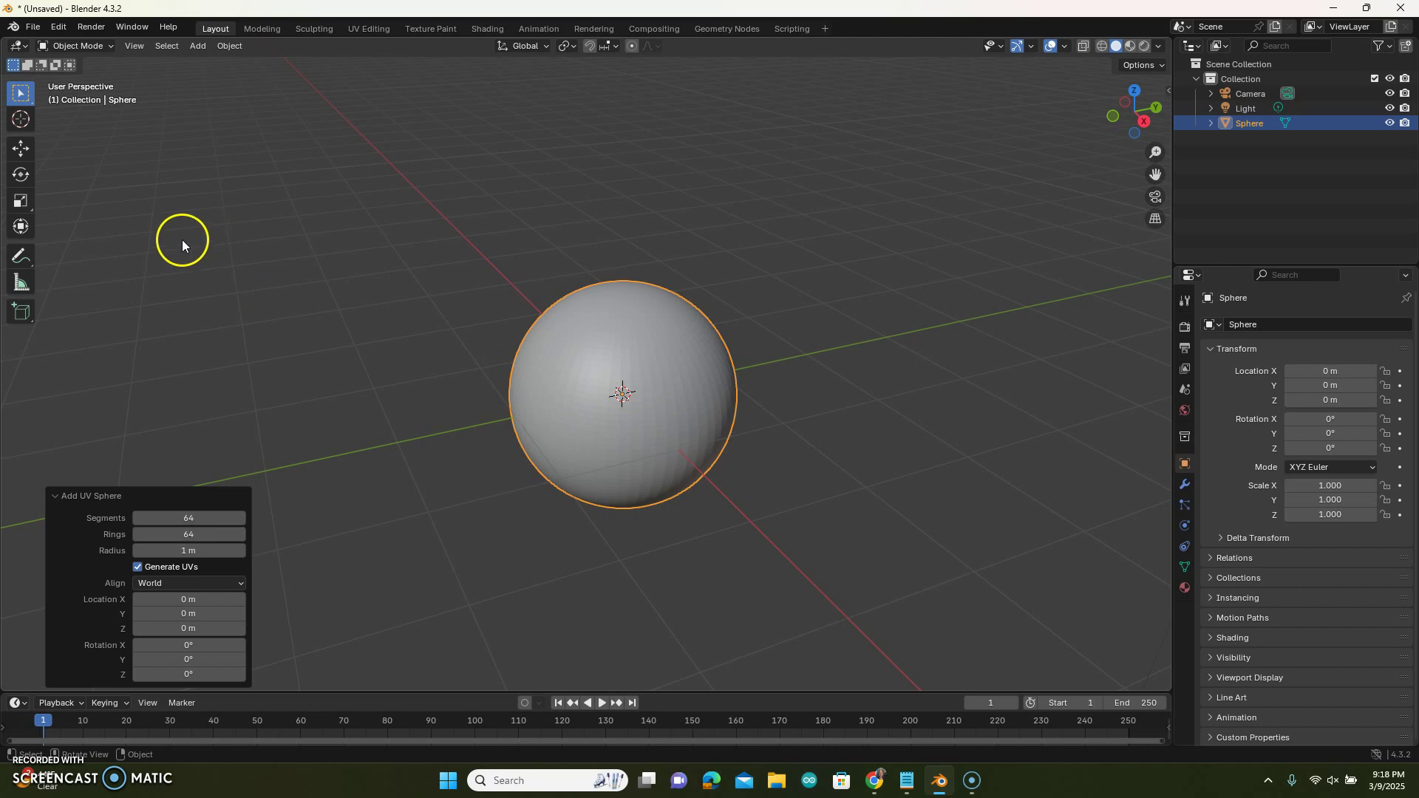
# Squash the sphere into an elongated ellipsoid by scaling it to about 0.53 along Z and 0.45 along Y
pyautogui.click(1142, 119)
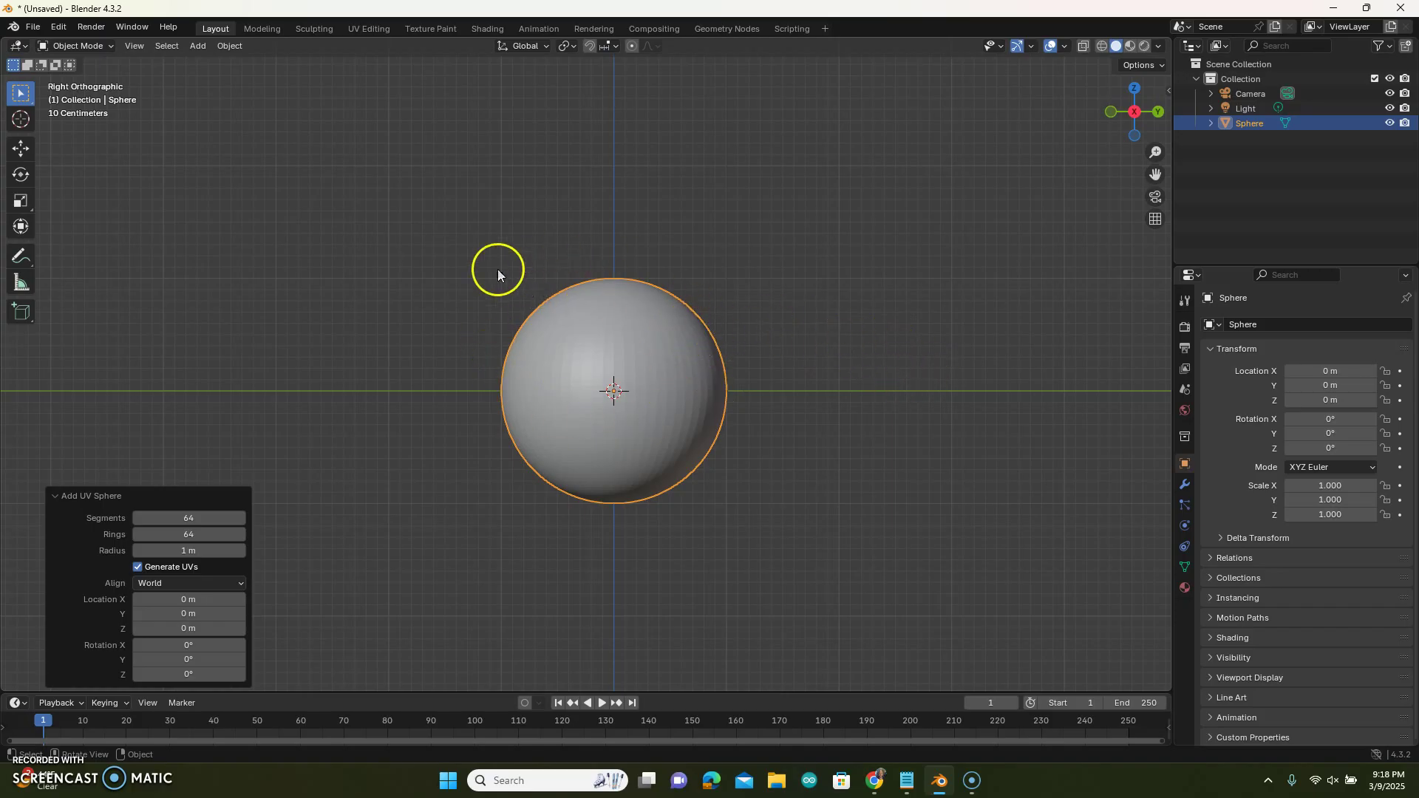
pyautogui.click(20, 198)
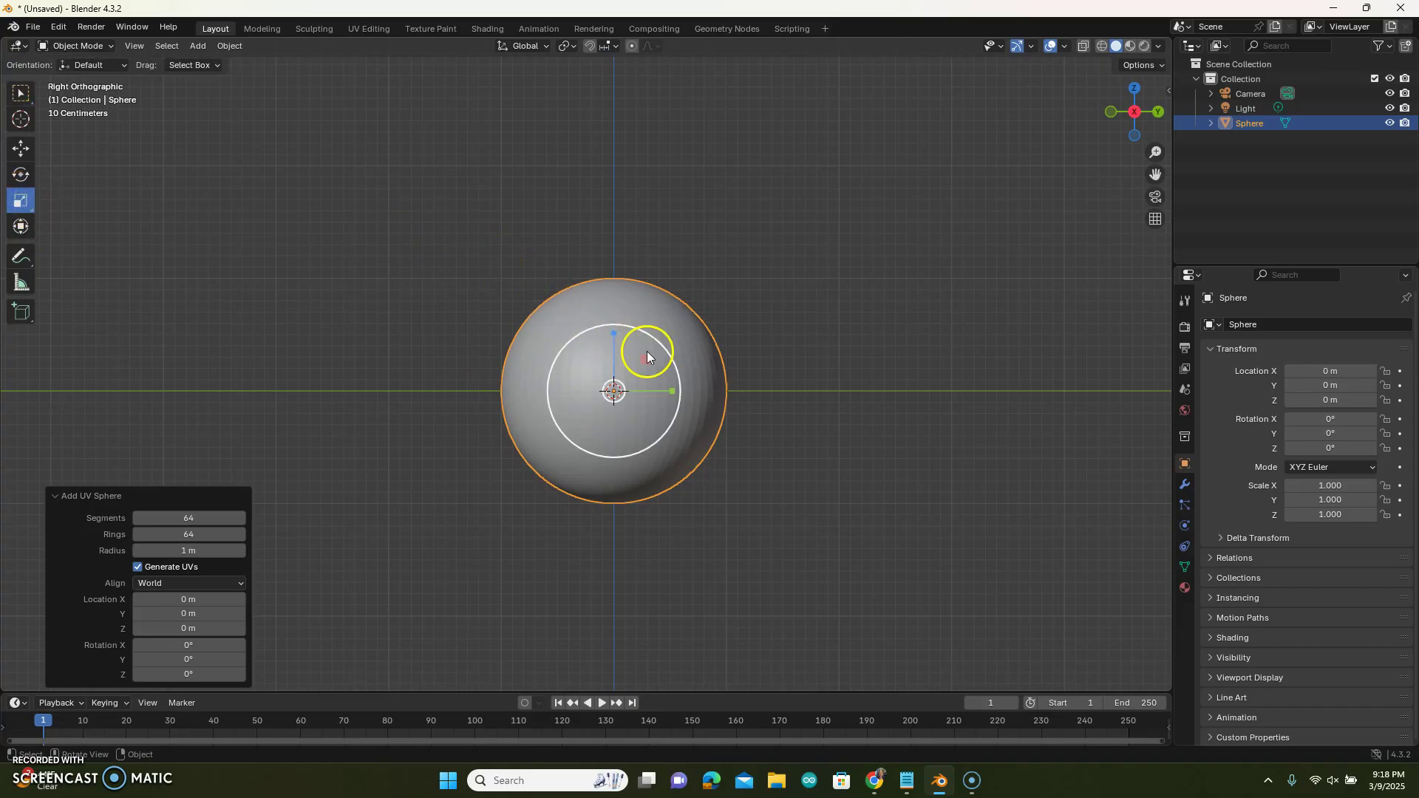
pyautogui.moveTo(615, 330); pyautogui.dragTo(617, 361)
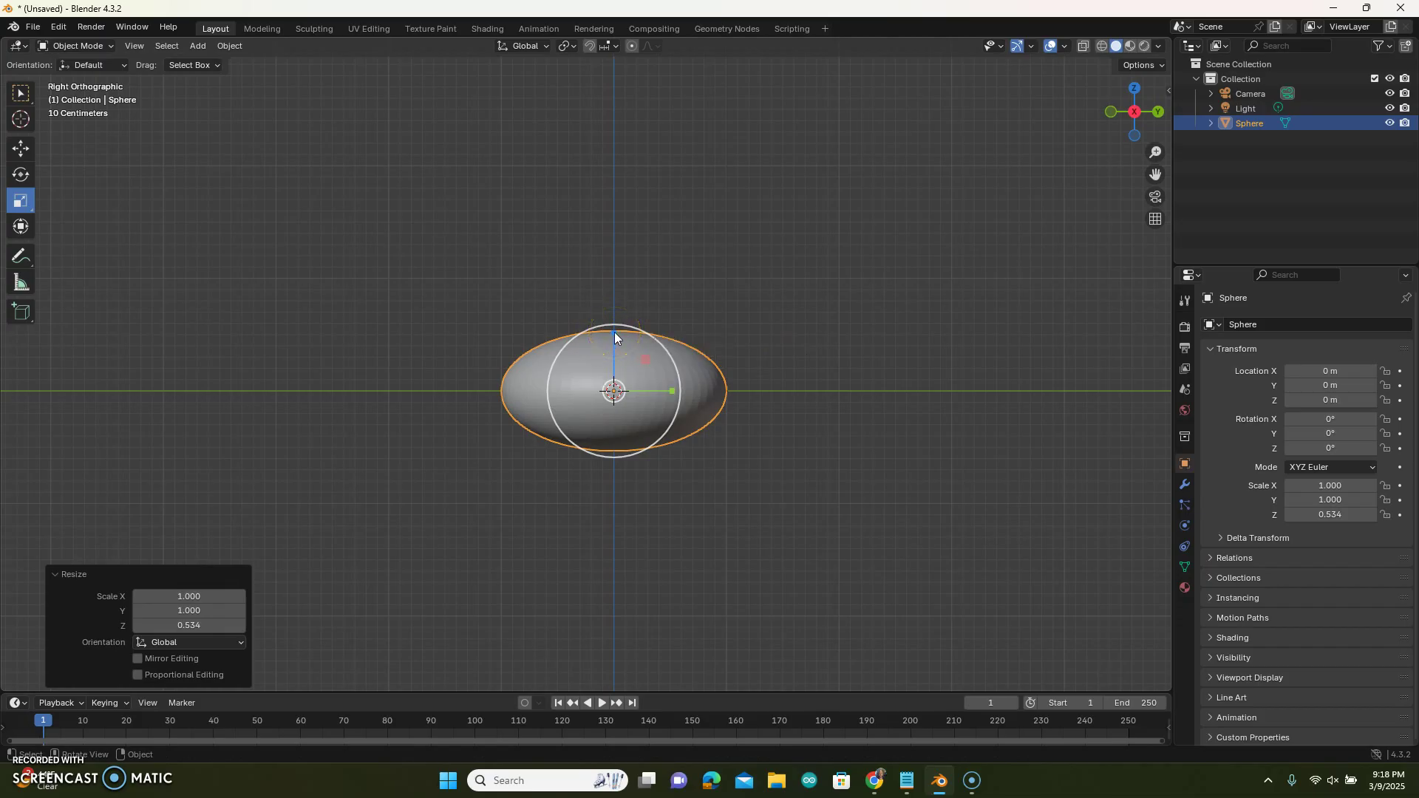
pyautogui.click(1135, 89)
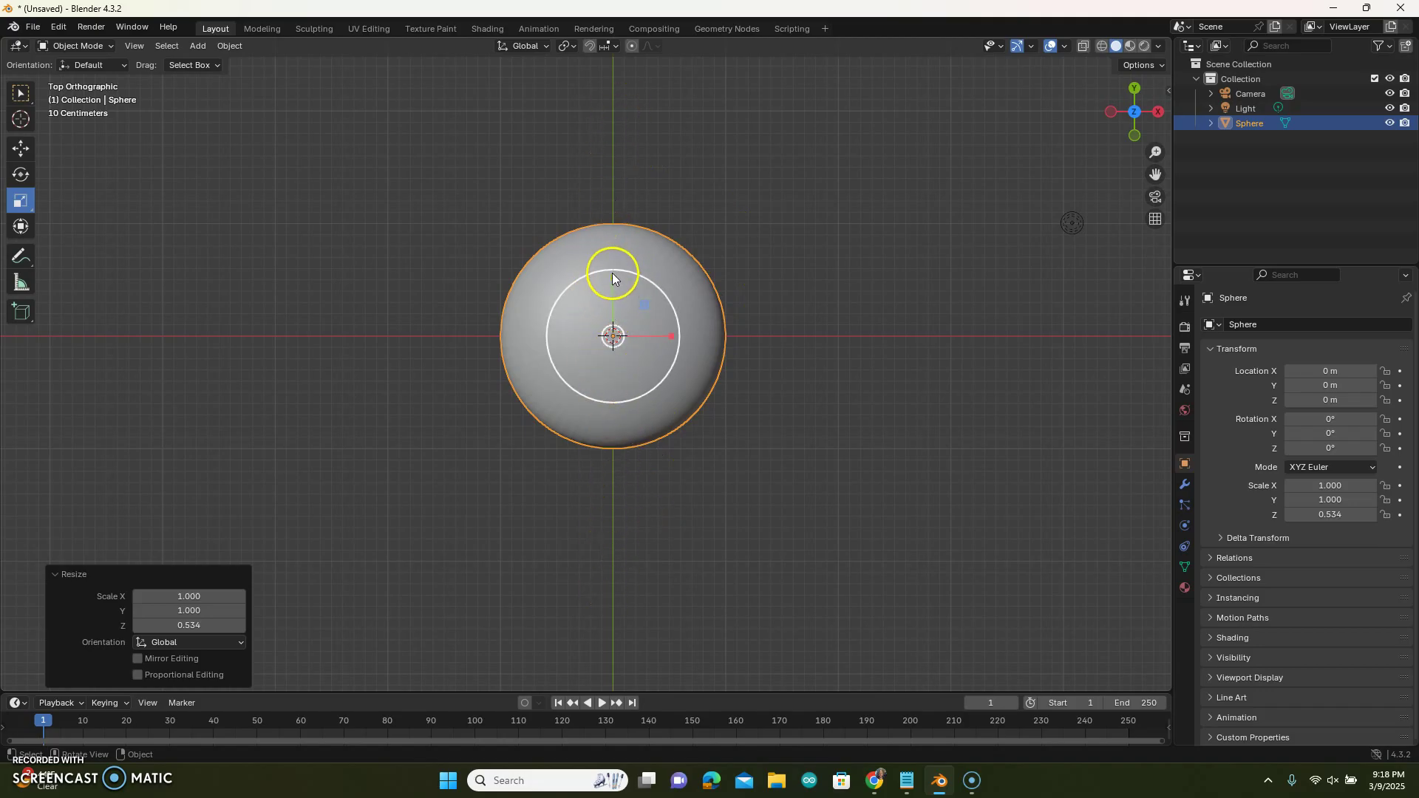
pyautogui.moveTo(611, 273); pyautogui.dragTo(619, 315)
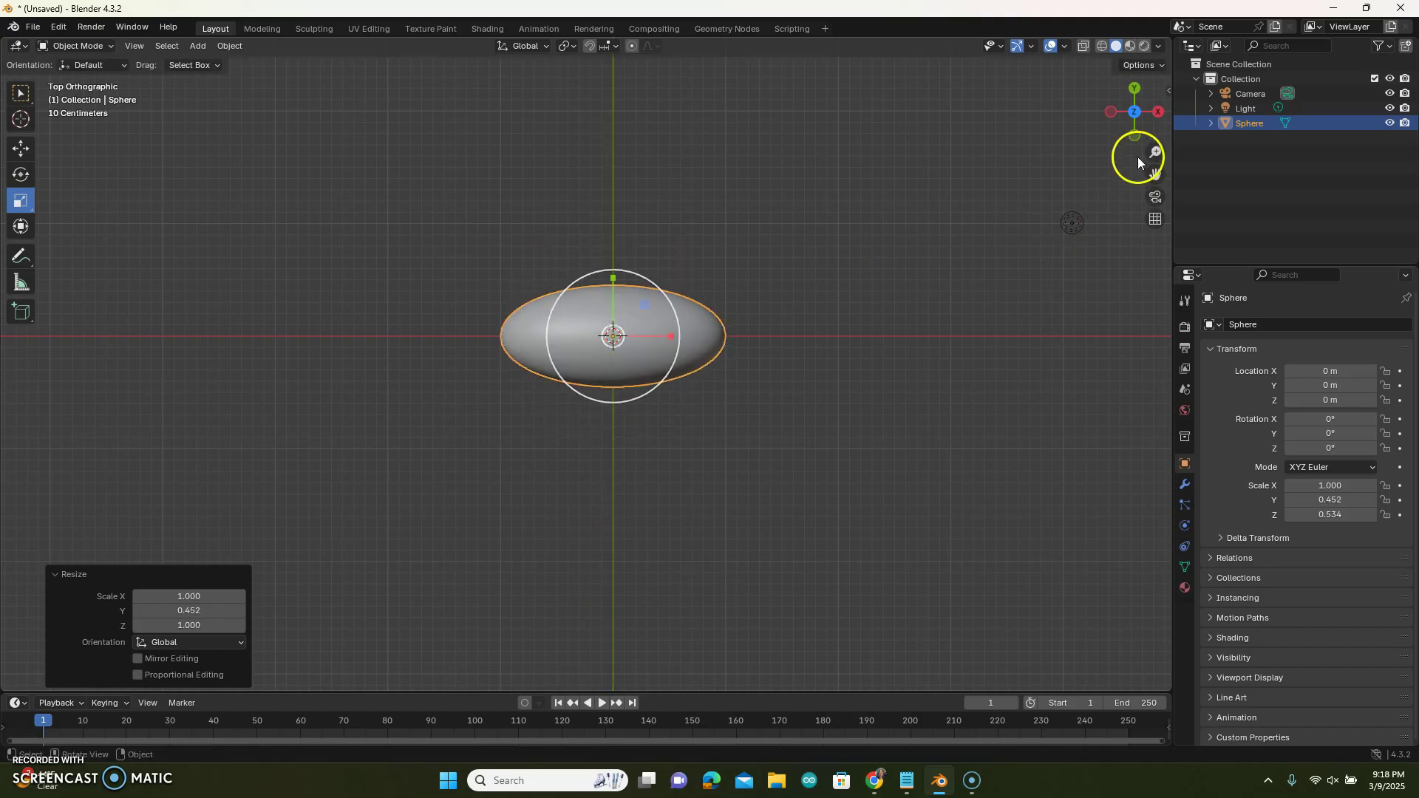
pyautogui.click(1157, 109)
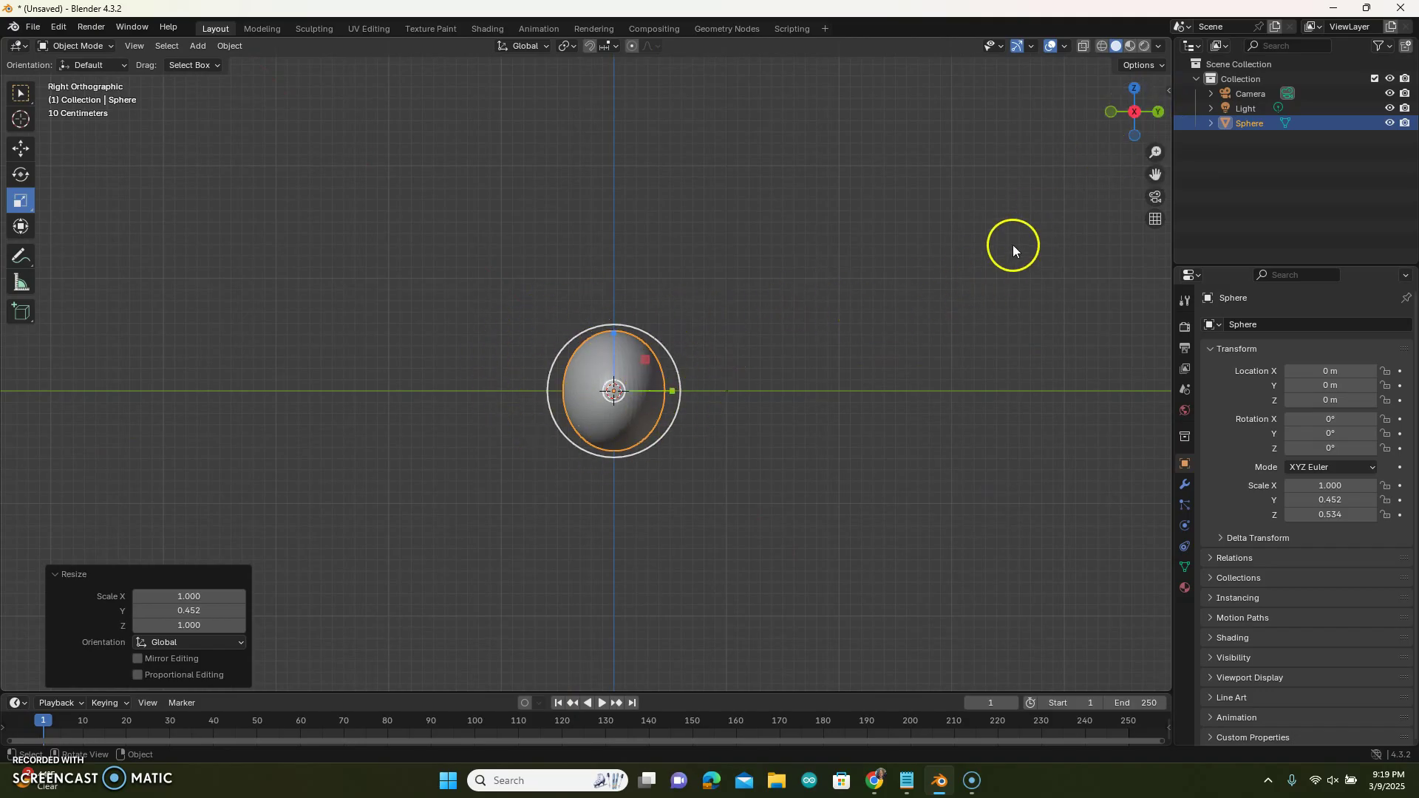
pyautogui.moveTo(913, 198); pyautogui.dragTo(897, 271, button='middle')
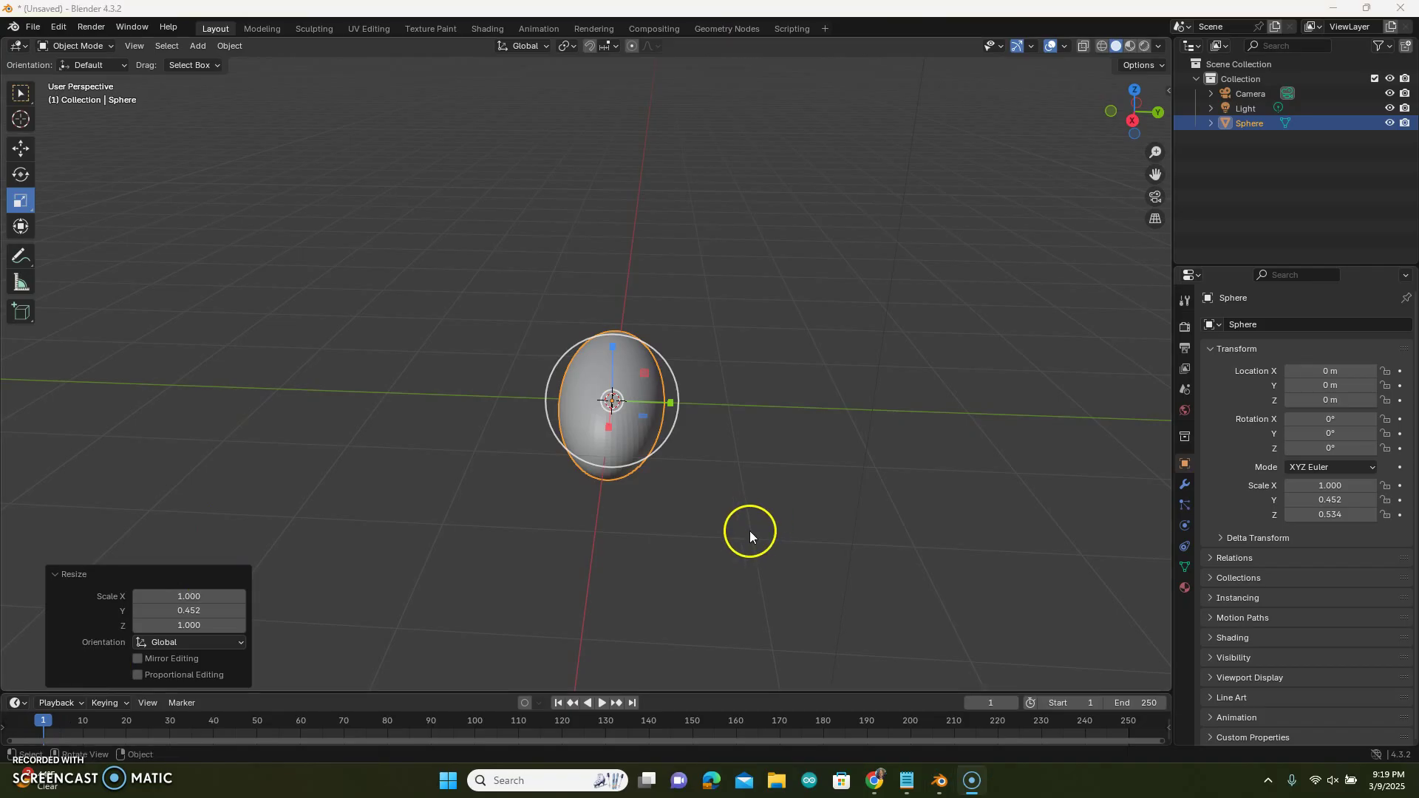
pyautogui.moveTo(752, 521); pyautogui.dragTo(757, 483, button='middle')
# Save the ellipsoid model as Liz4 in the Downloads folder
pyautogui.click(33, 28)
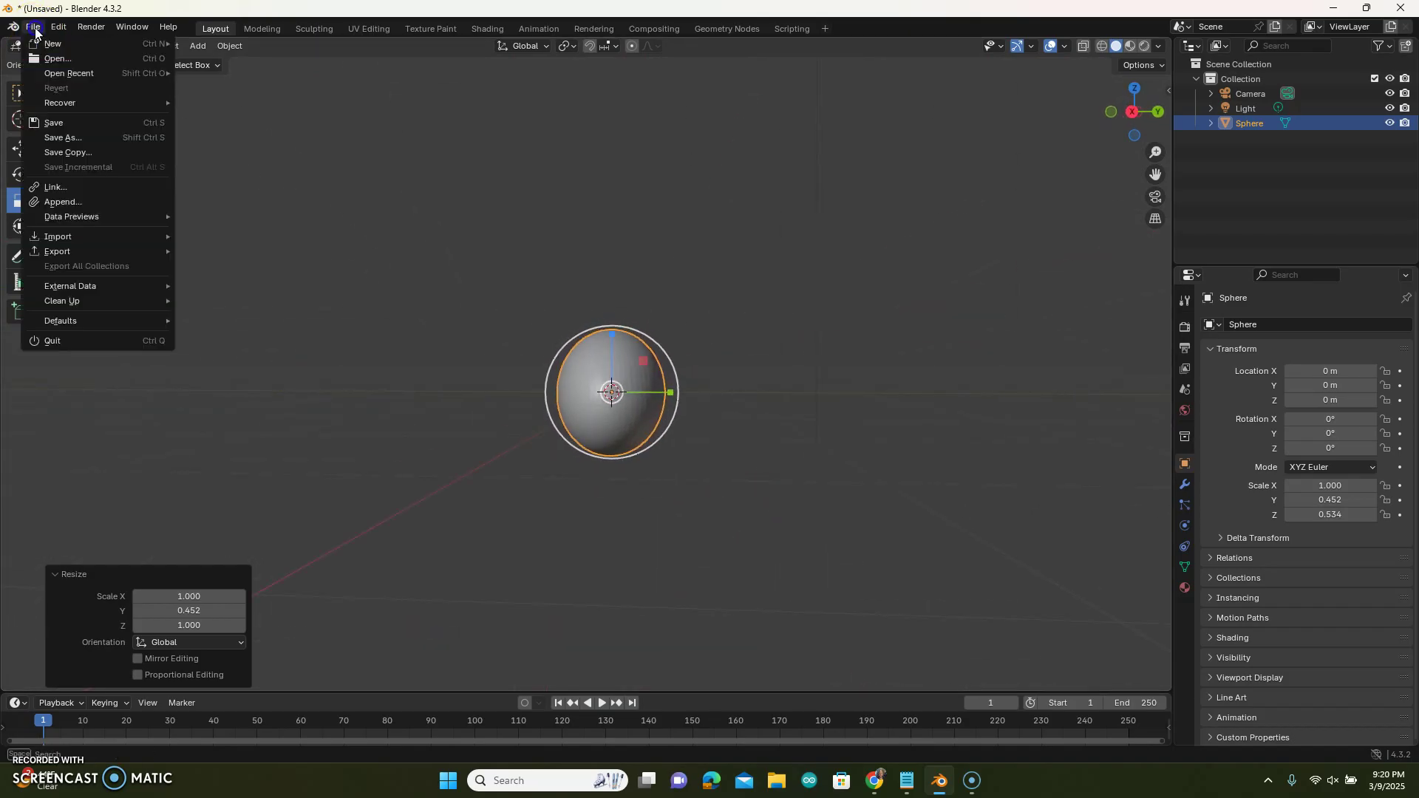
pyautogui.click(62, 137)
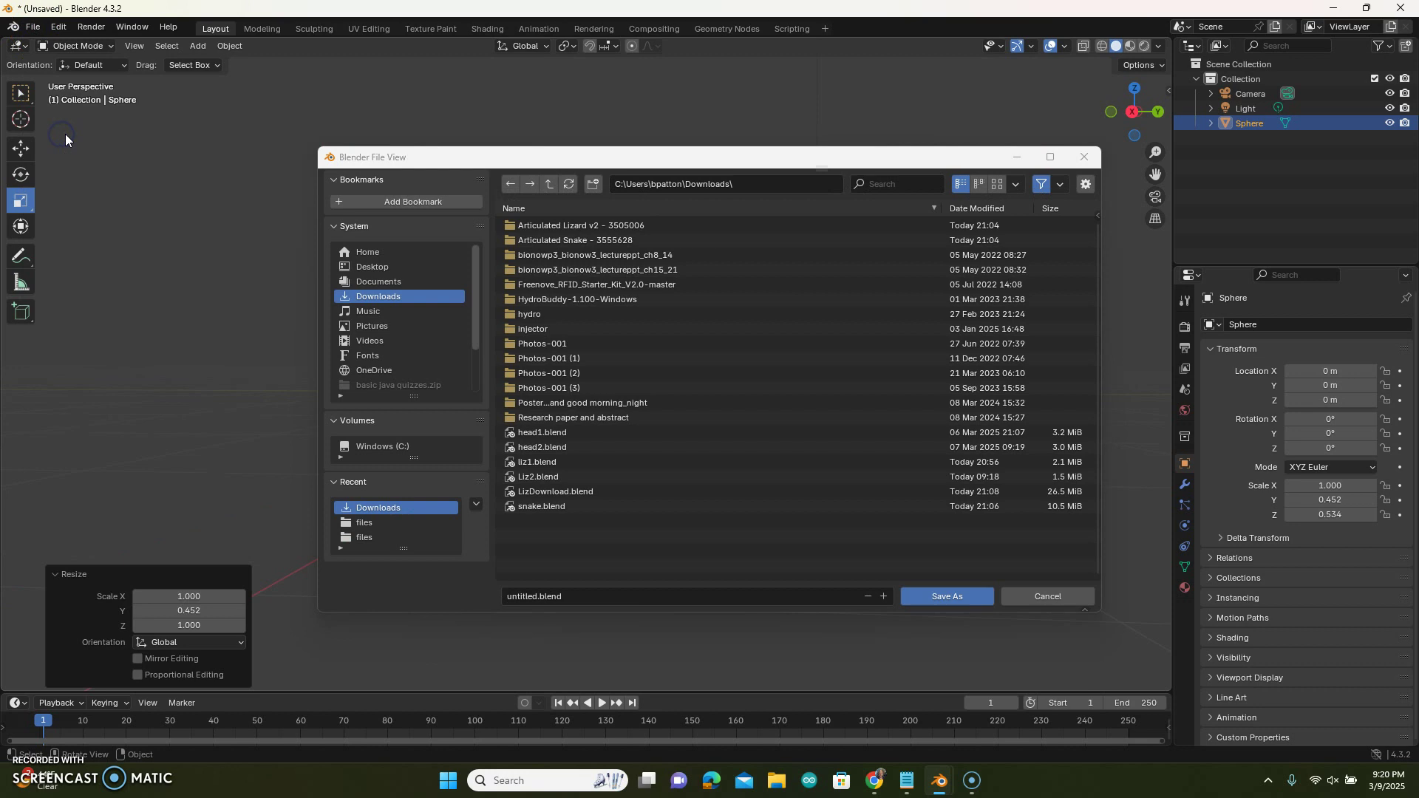
pyautogui.click(558, 601)
pyautogui.write('Li')
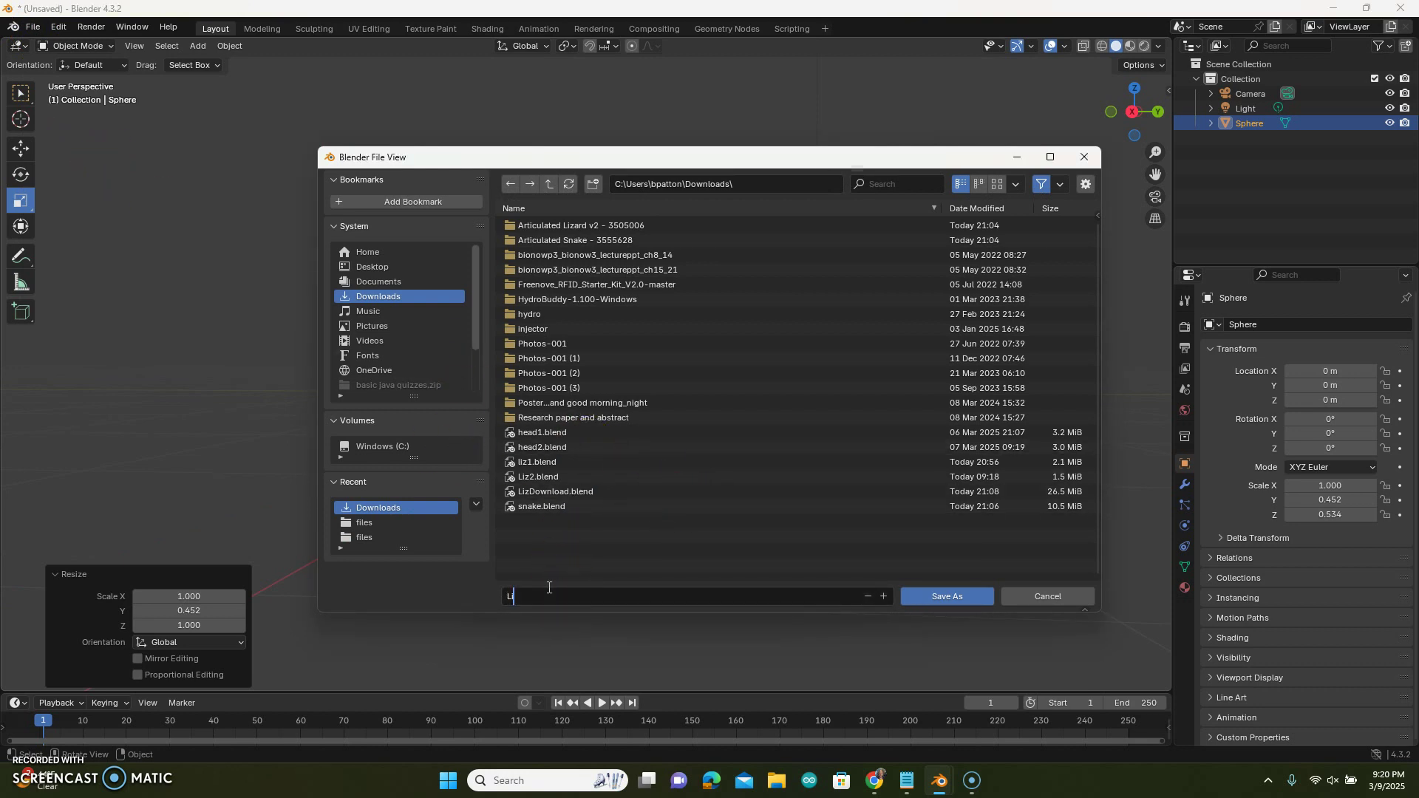
pyautogui.write('z4')
pyautogui.click(951, 598)
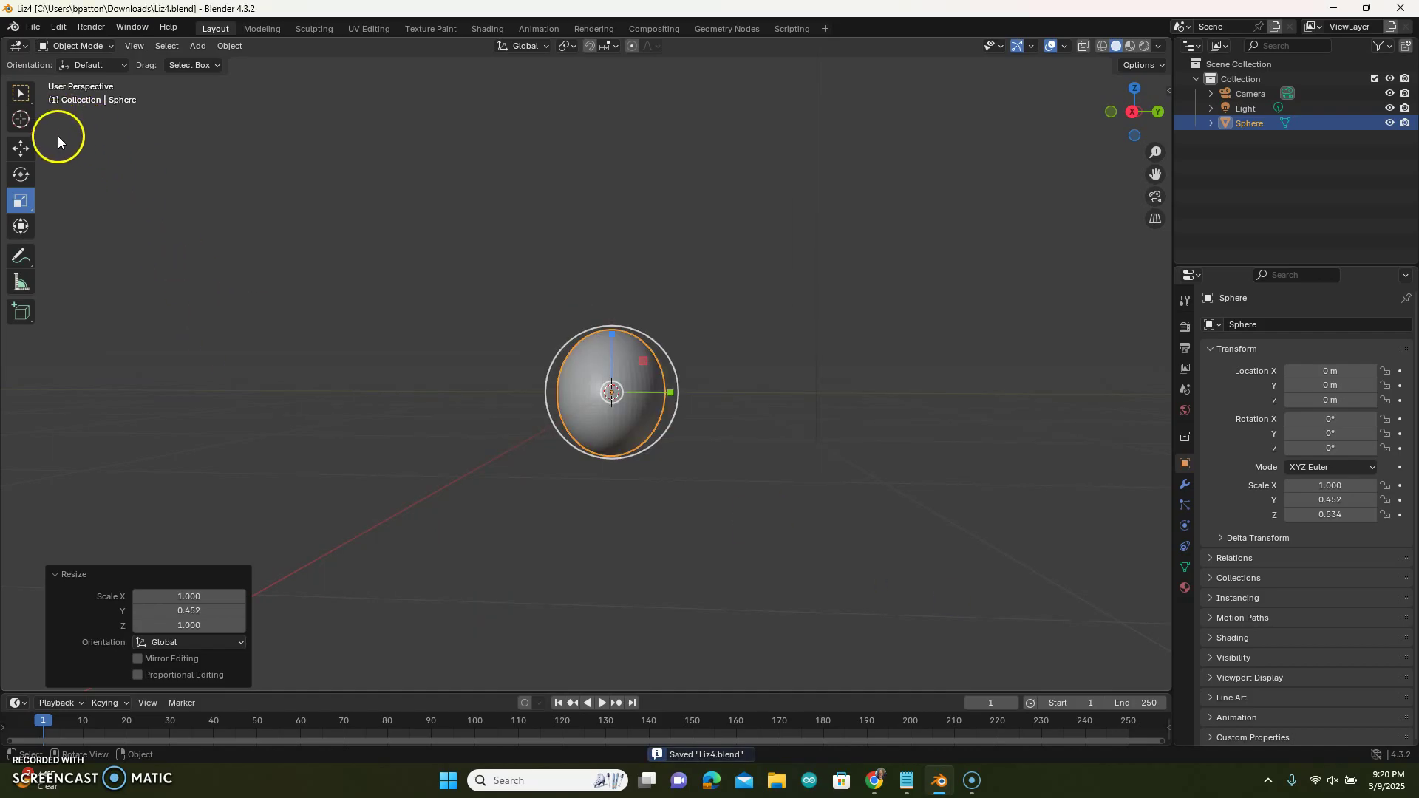
# Open the recent file LizDownload.blend and examine the shape of the lizard's body segments from above and from the side
pyautogui.click(32, 26)
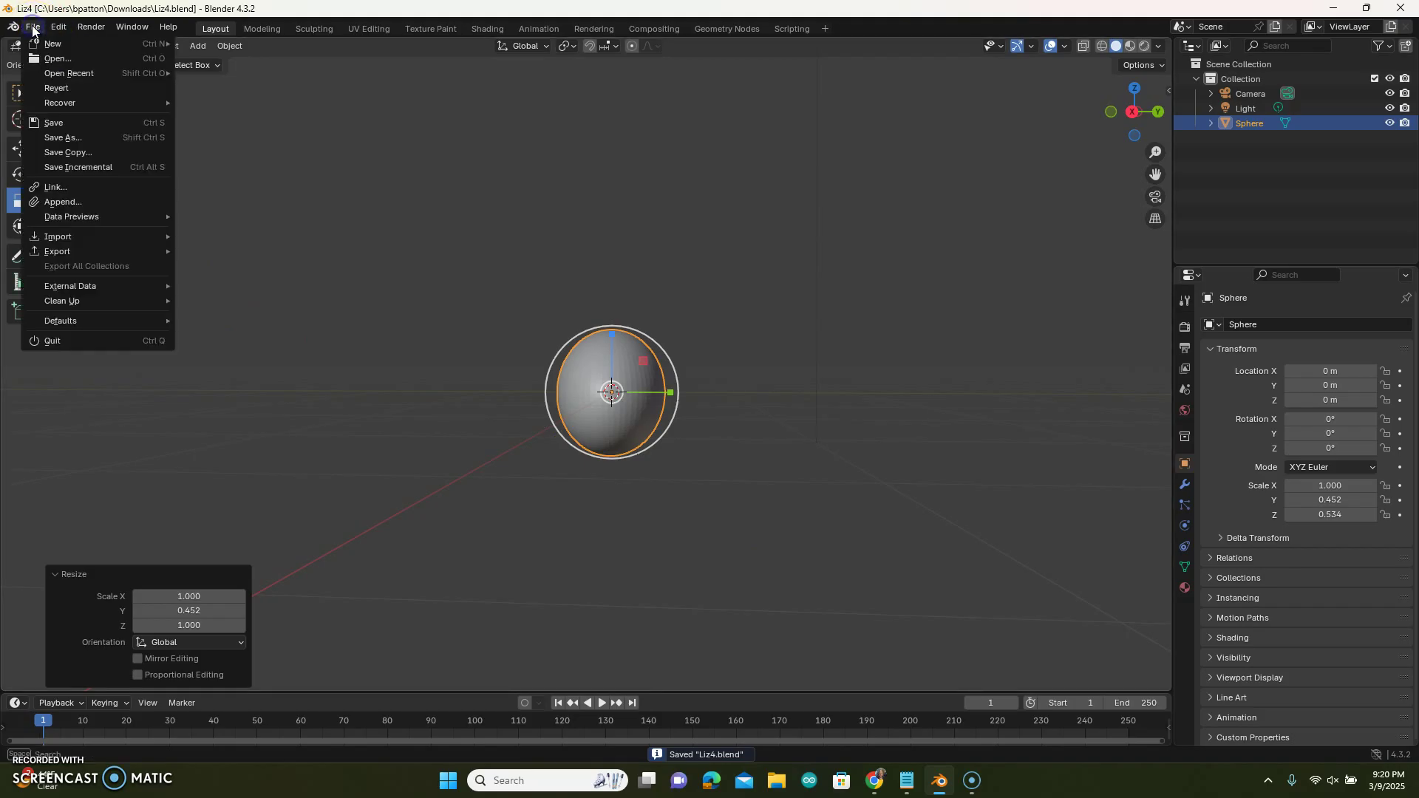
pyautogui.click(51, 73)
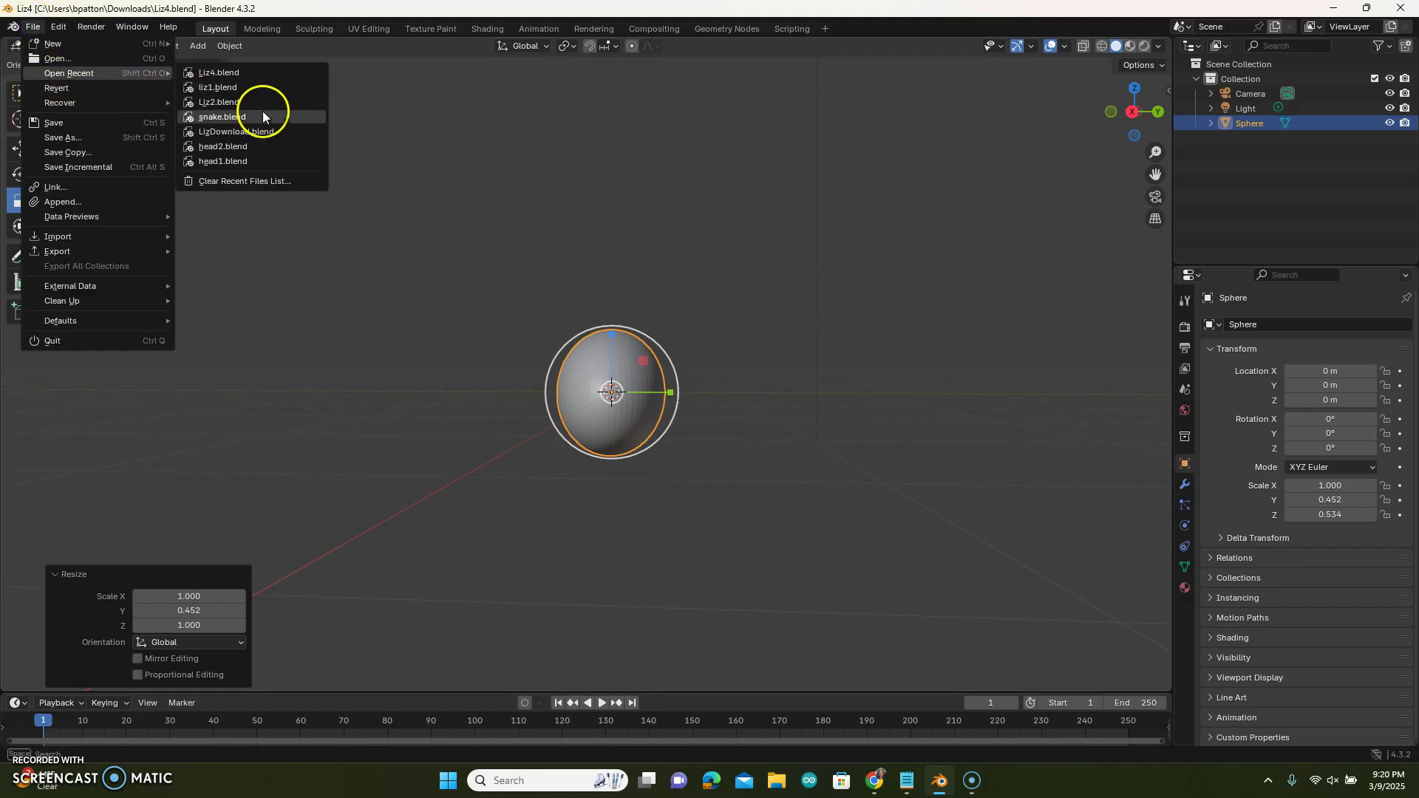
pyautogui.click(250, 131)
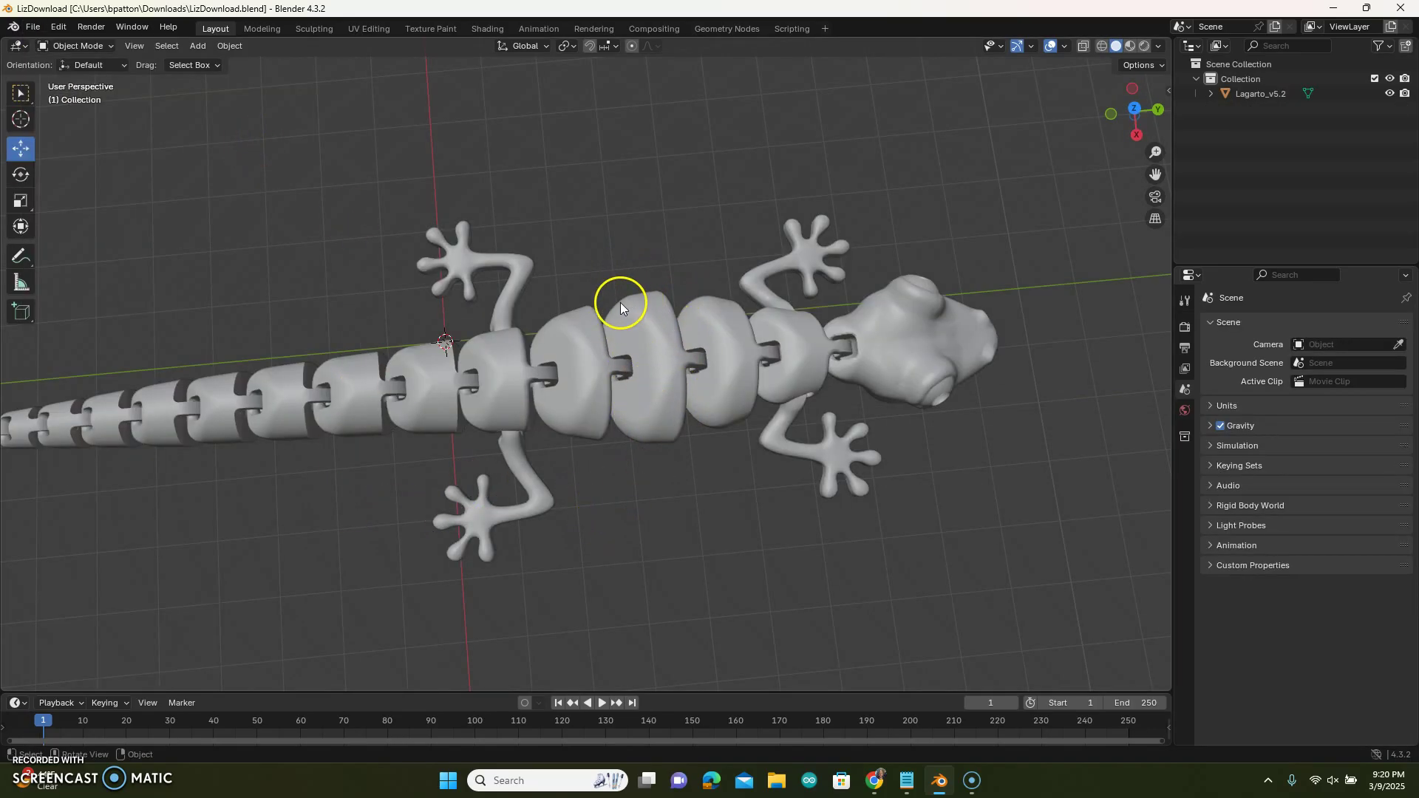
pyautogui.moveTo(655, 494); pyautogui.dragTo(642, 355, button='middle')
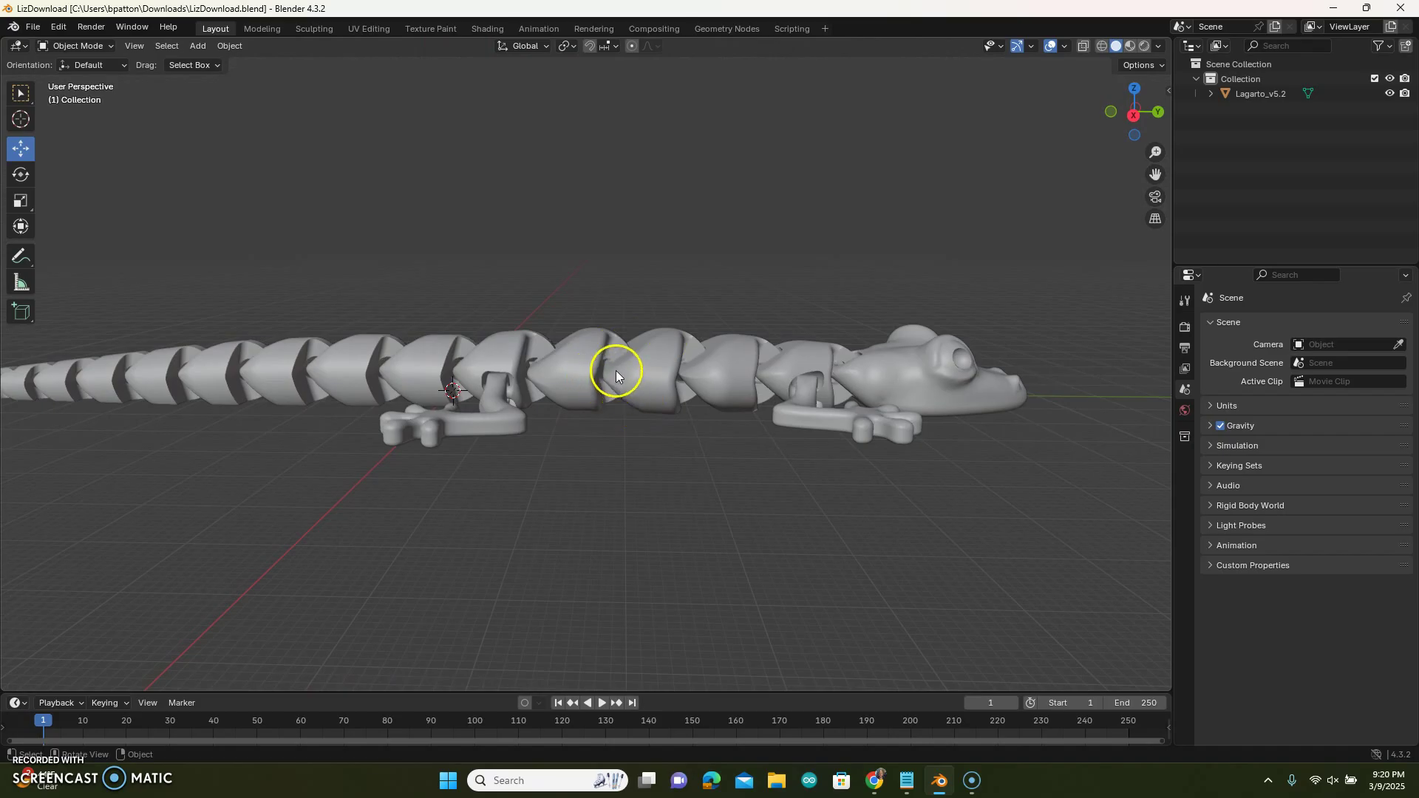
pyautogui.moveTo(643, 342); pyautogui.dragTo(646, 379, button='middle')
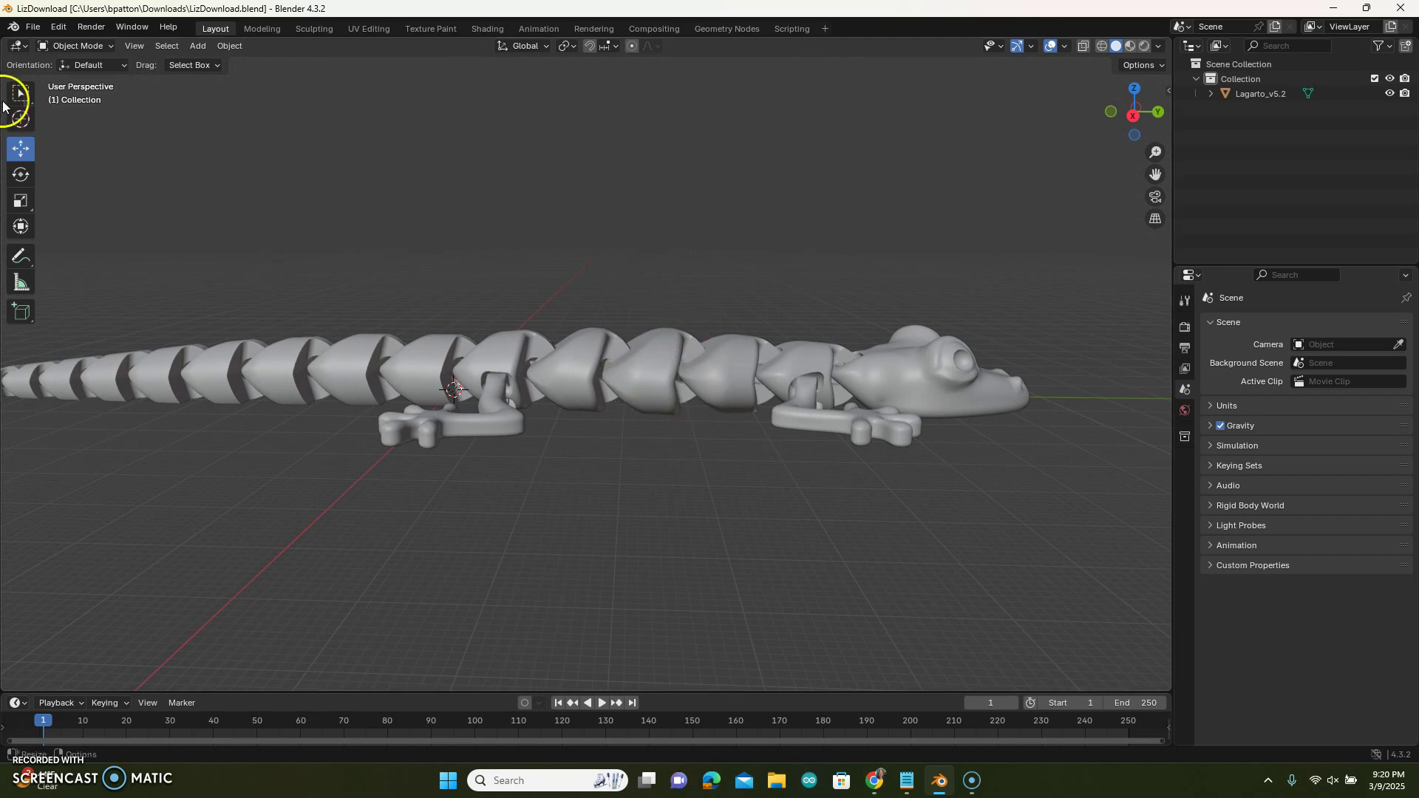
# Reopen the recent file Liz4.blend and switch to the Sculpting workspace with the ellipsoid selected
pyautogui.click(31, 27)
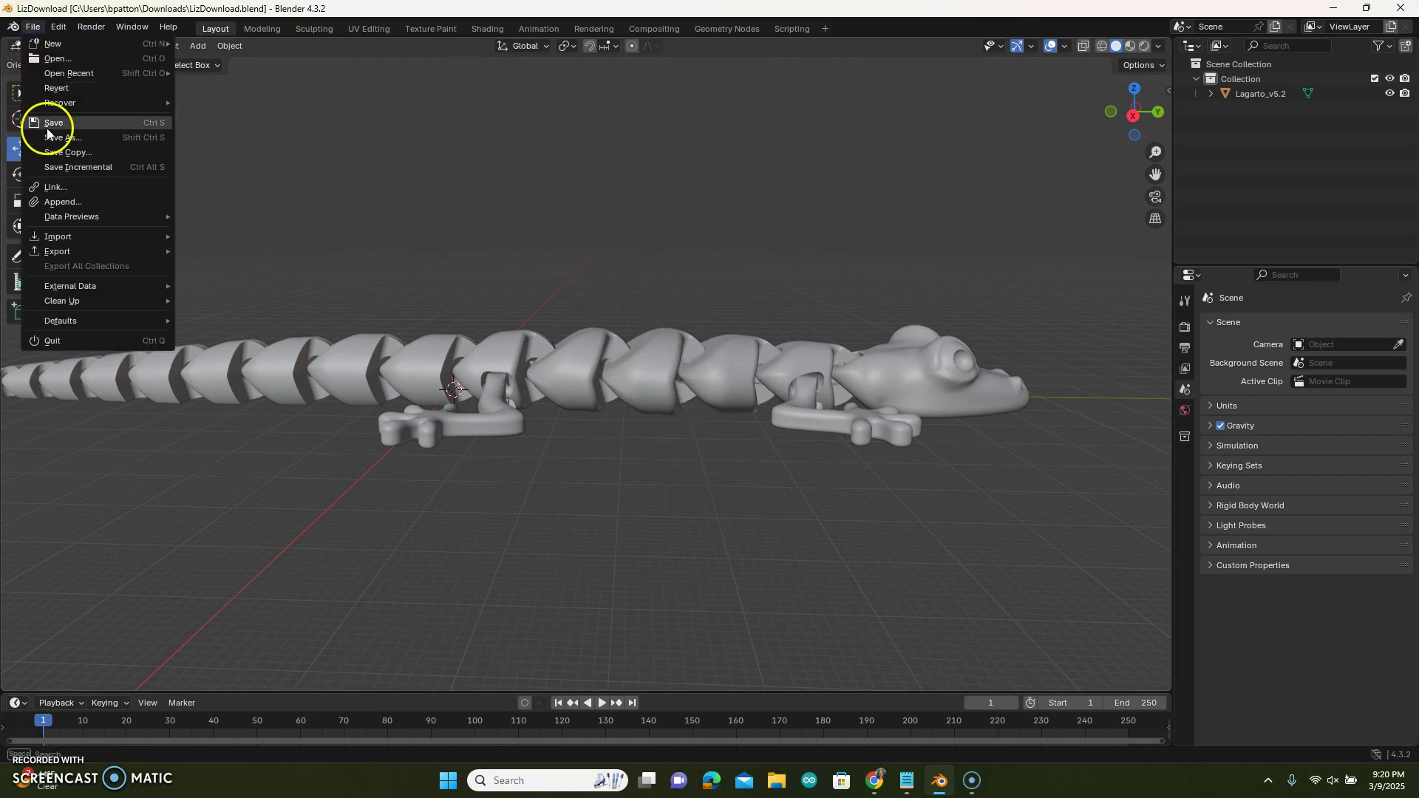
pyautogui.moveTo(66, 73)
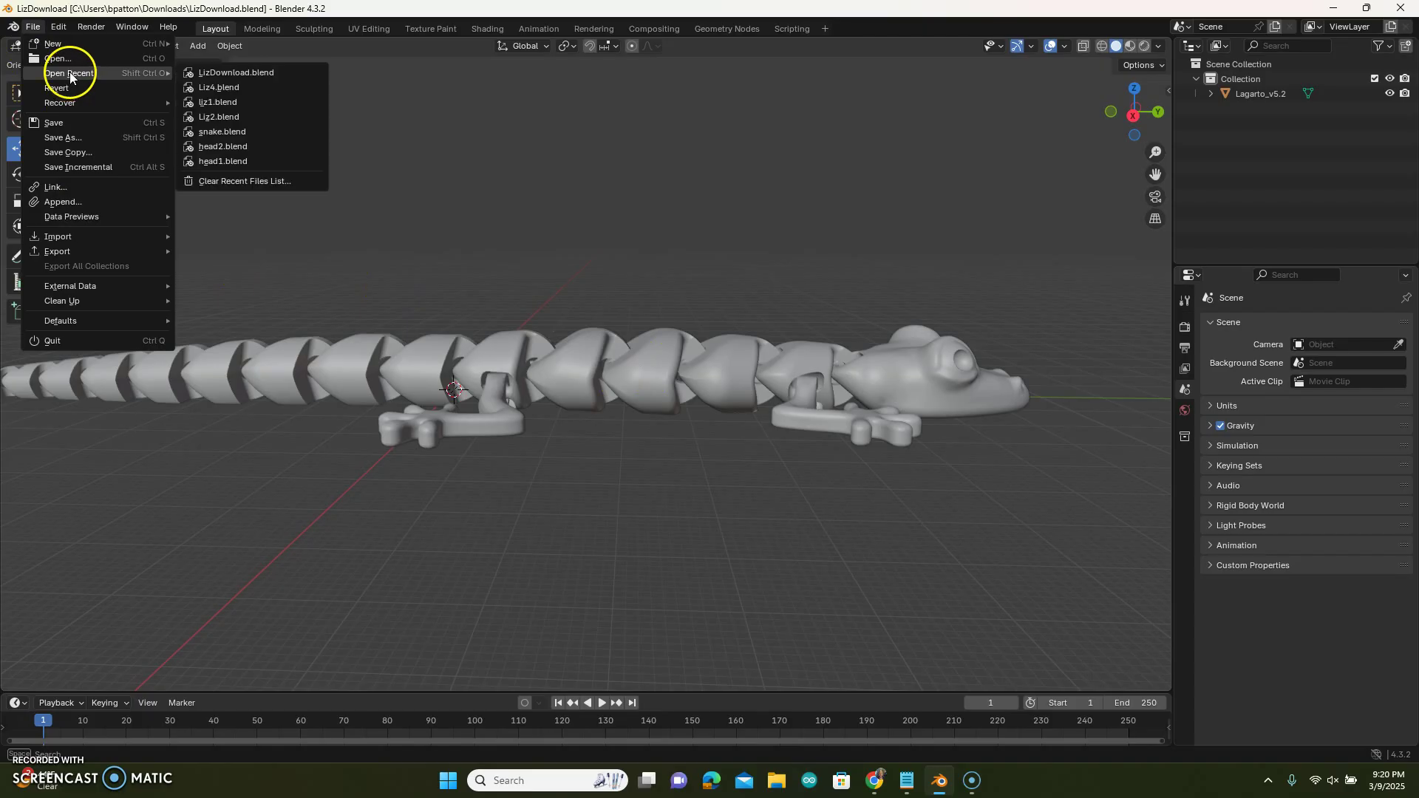
pyautogui.click(220, 88)
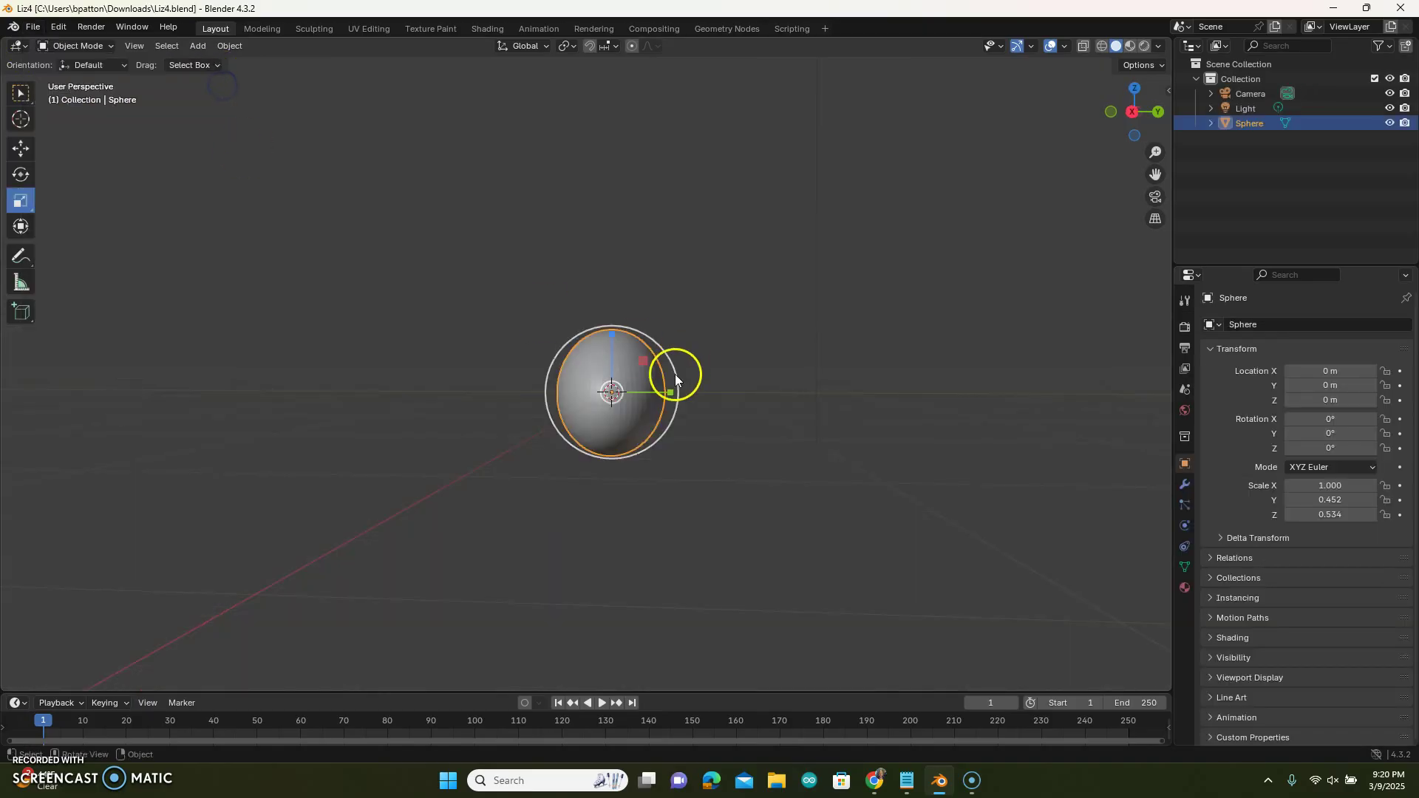
pyautogui.moveTo(775, 368); pyautogui.dragTo(784, 437, button='middle')
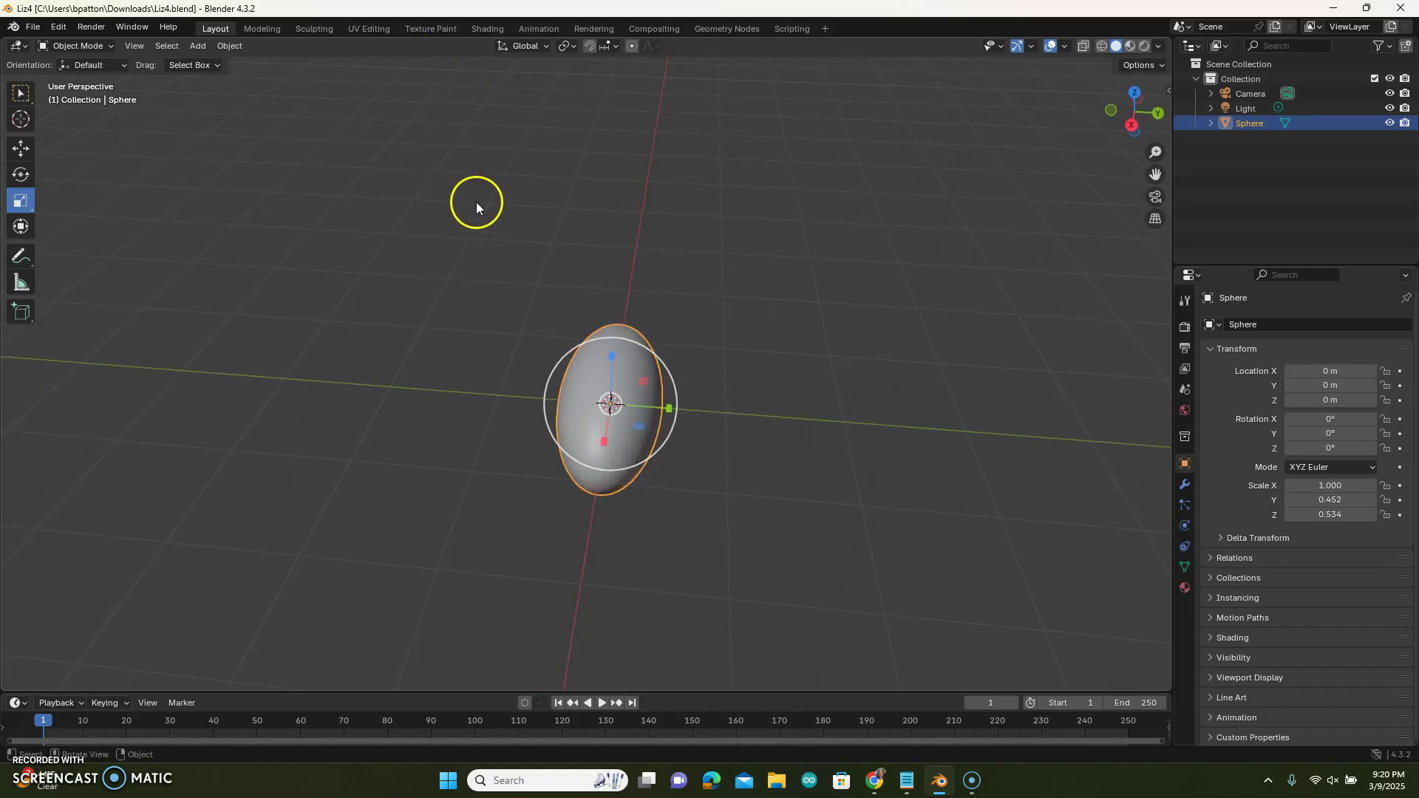
pyautogui.click(622, 279)
pyautogui.click(638, 433)
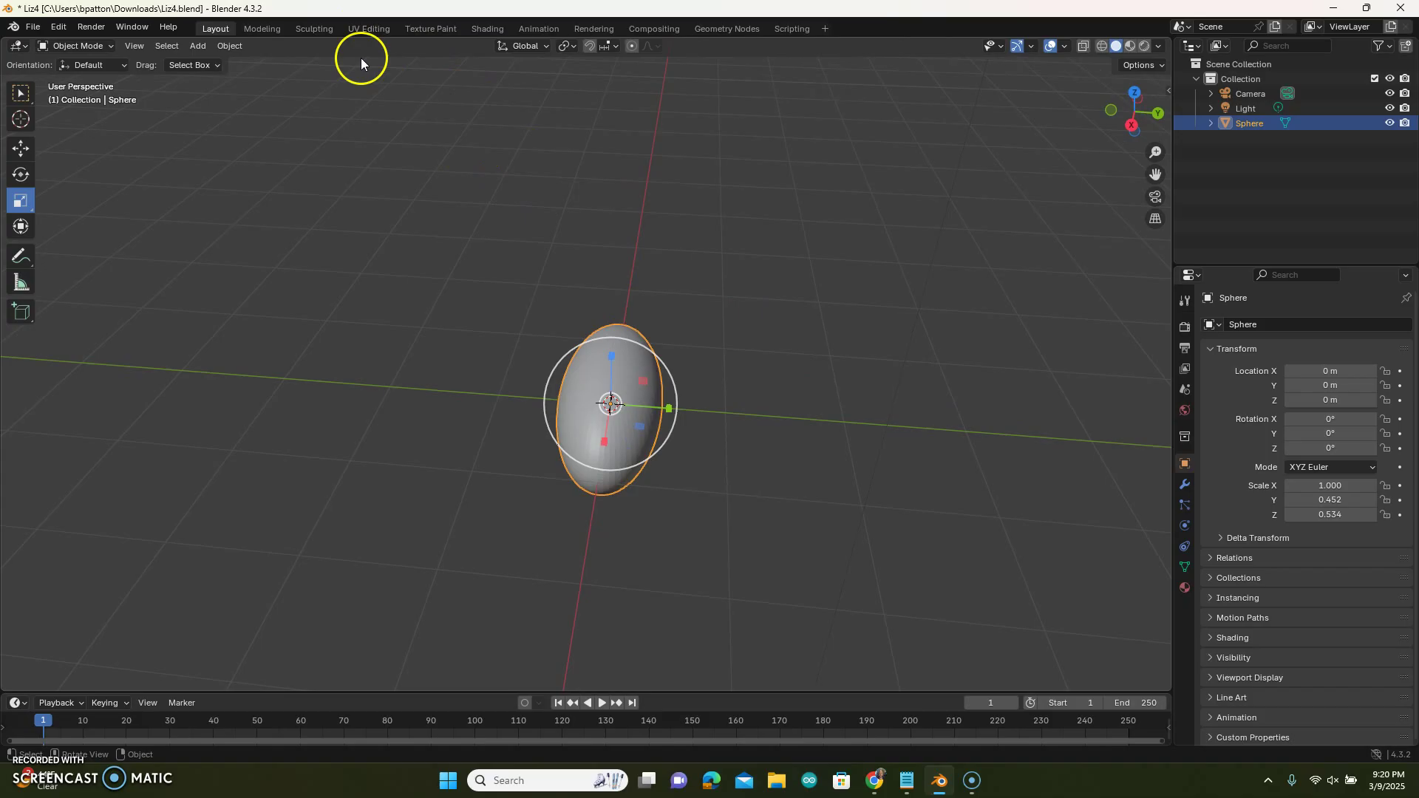
pyautogui.click(322, 29)
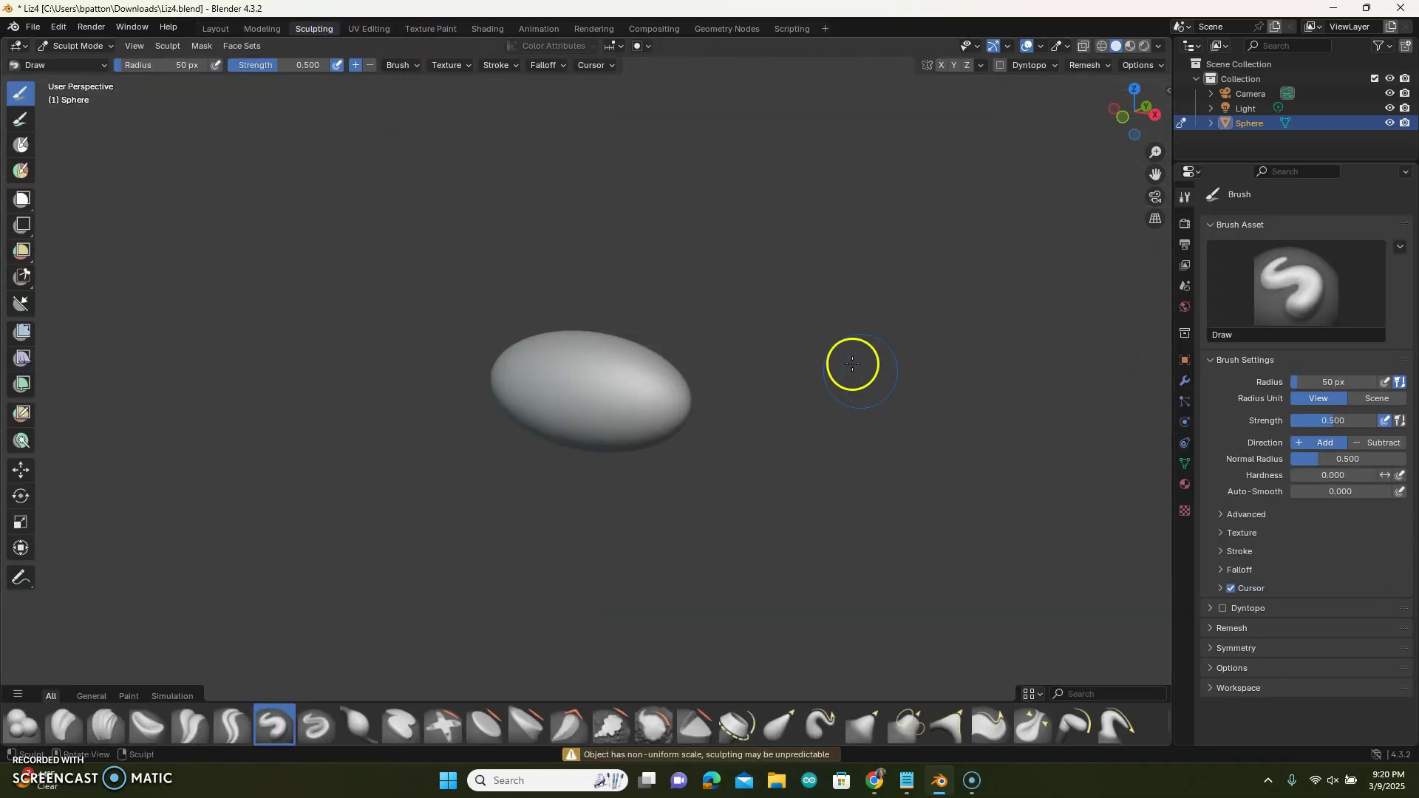
# Turn on X-axis mirror symmetry for sculpting the ellipsoid
pyautogui.moveTo(981, 347); pyautogui.dragTo(878, 356, button='middle')
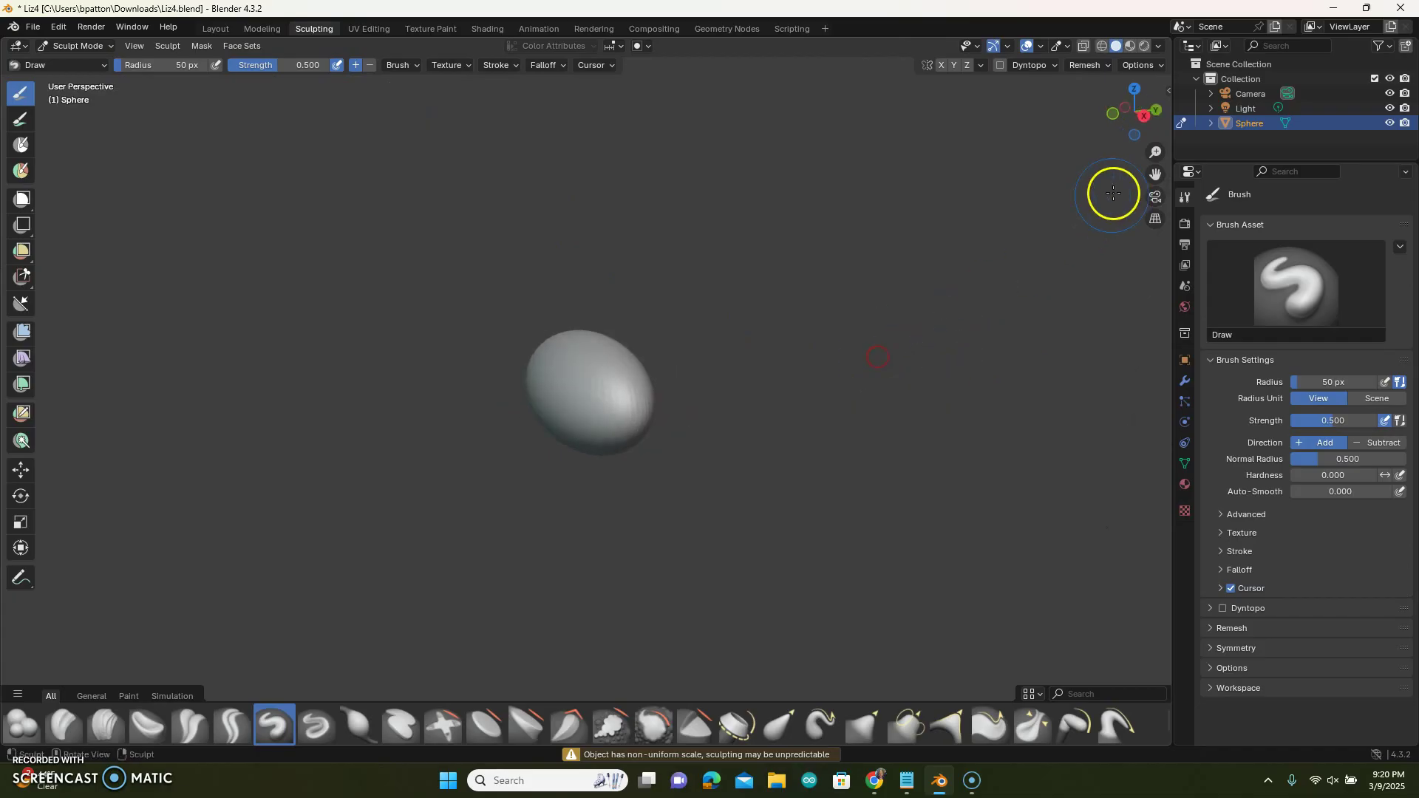
pyautogui.click(1148, 118)
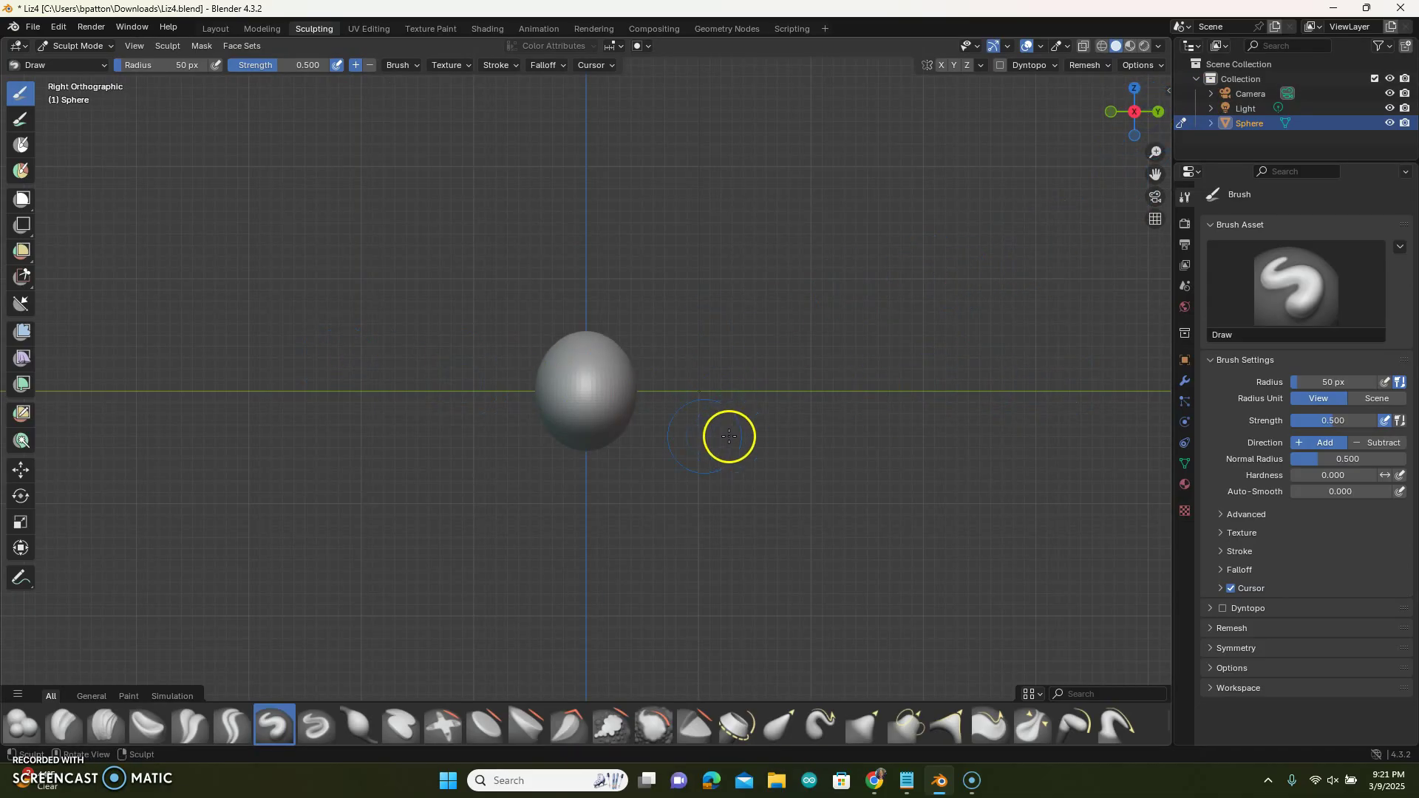
pyautogui.moveTo(708, 454); pyautogui.dragTo(741, 478, button='middle')
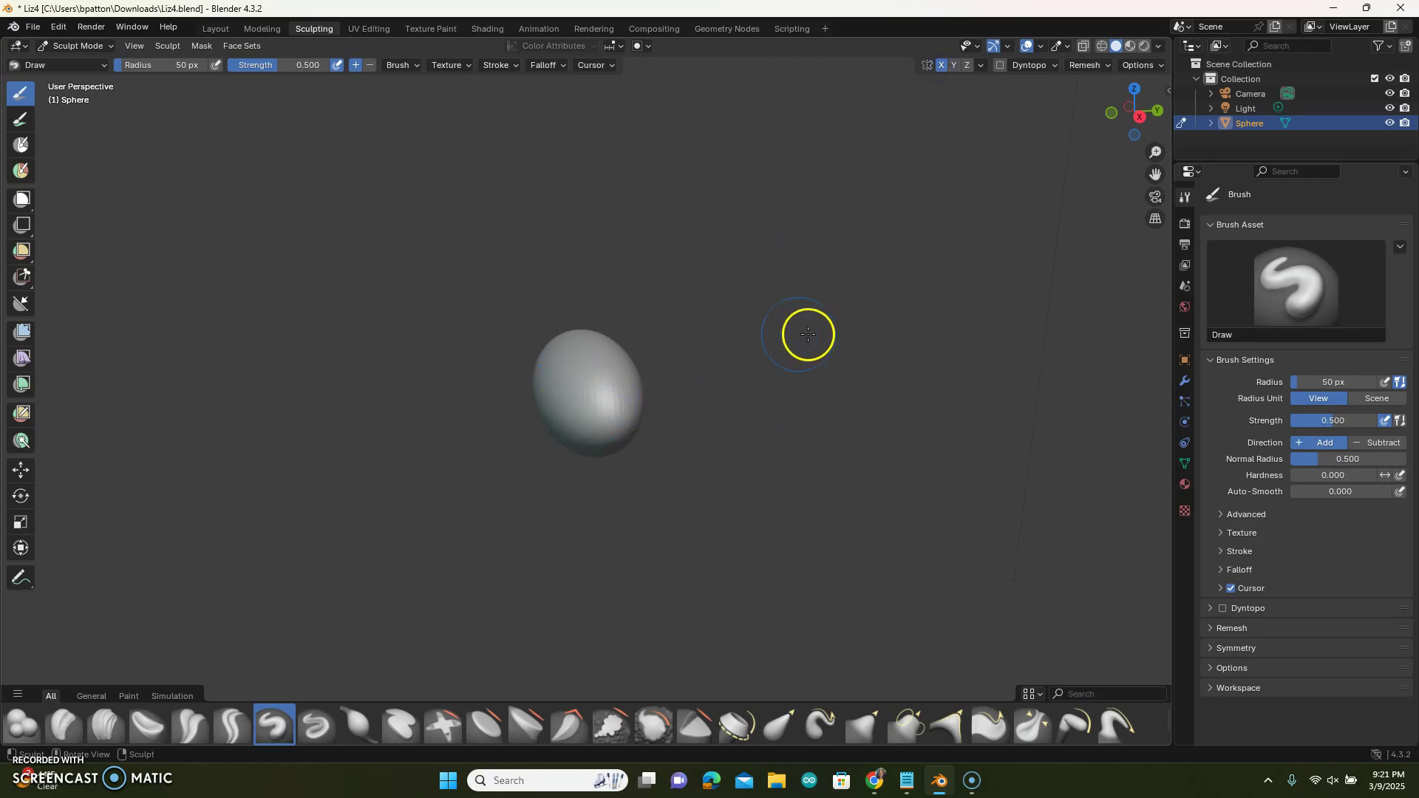
pyautogui.click(942, 65)
pyautogui.moveTo(598, 386); pyautogui.dragTo(684, 380, button='middle')
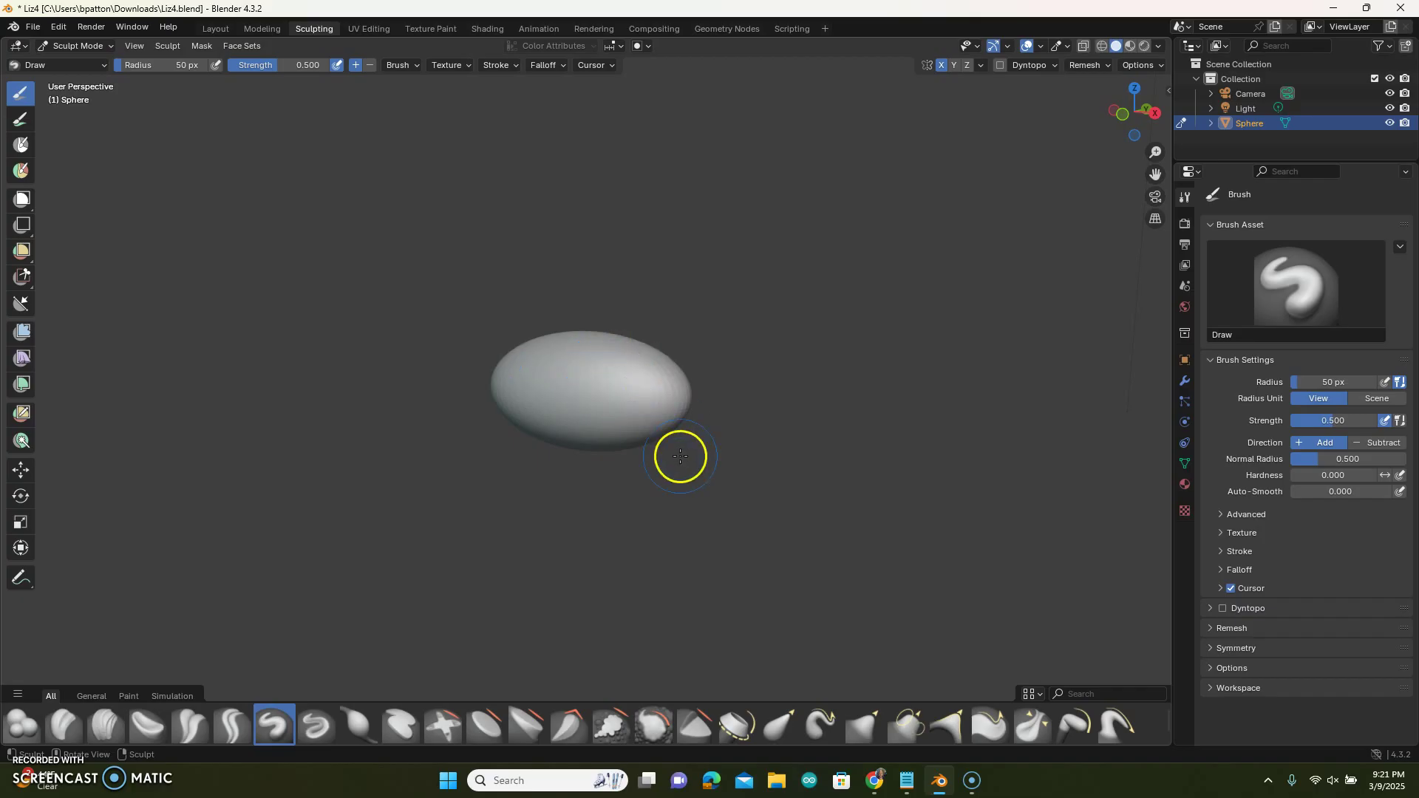
# Choose the Grab brush with a radius of 193 px and pull the ellipsoid's upper front side slightly downward
pyautogui.click(862, 726)
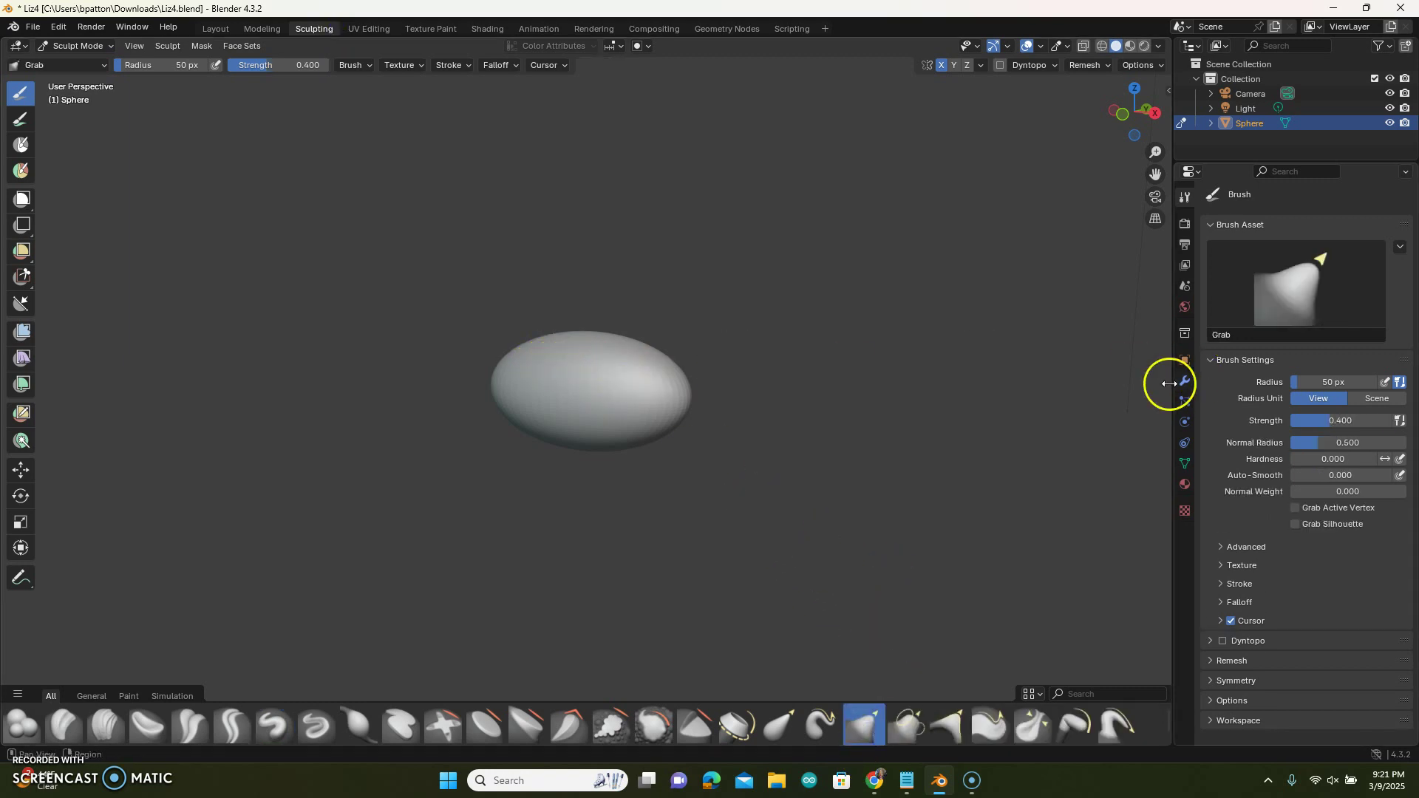
pyautogui.moveTo(1301, 384)
pyautogui.mouseDown()
pyautogui.moveTo(168, 384)
pyautogui.moveTo(200, 379)
pyautogui.mouseUp()
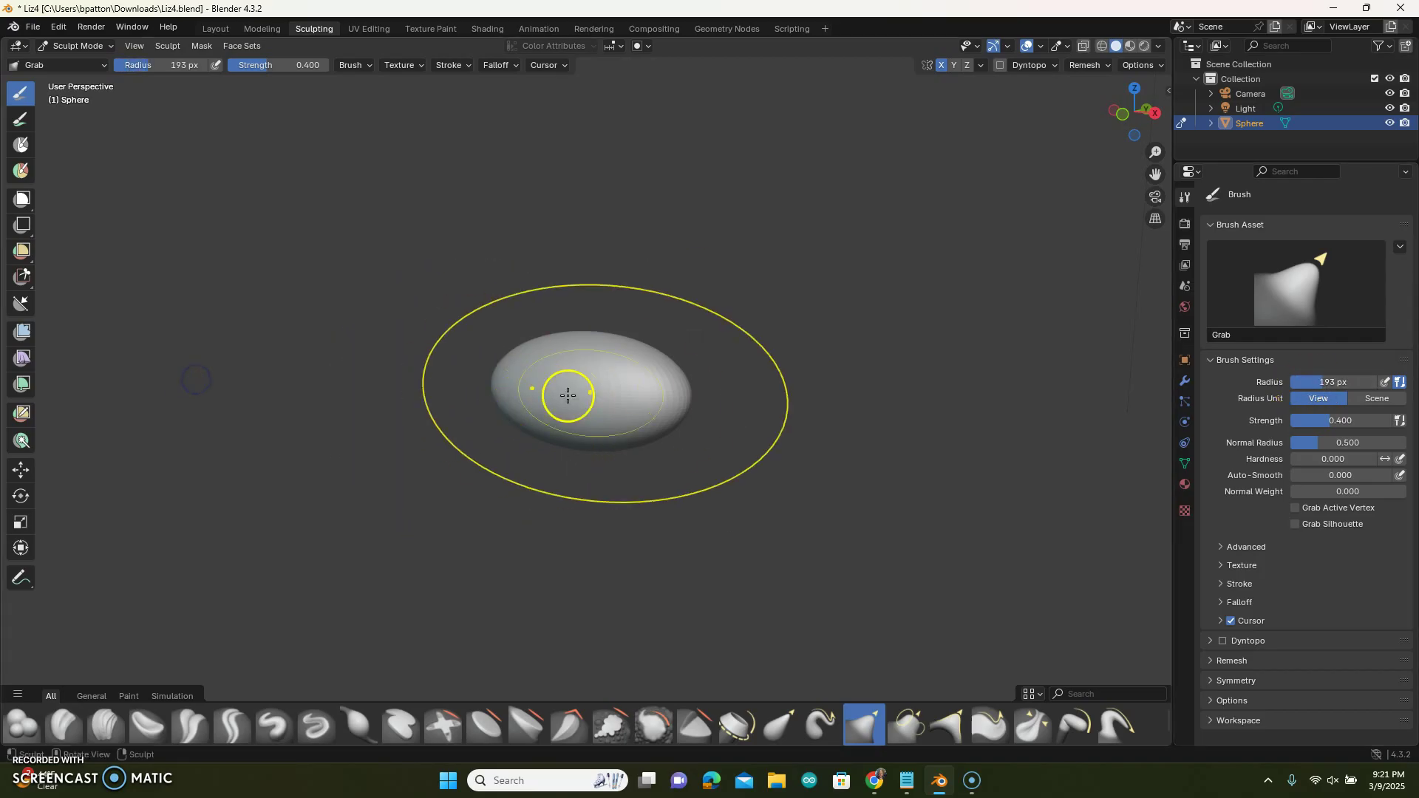
pyautogui.moveTo(618, 368); pyautogui.dragTo(618, 387)
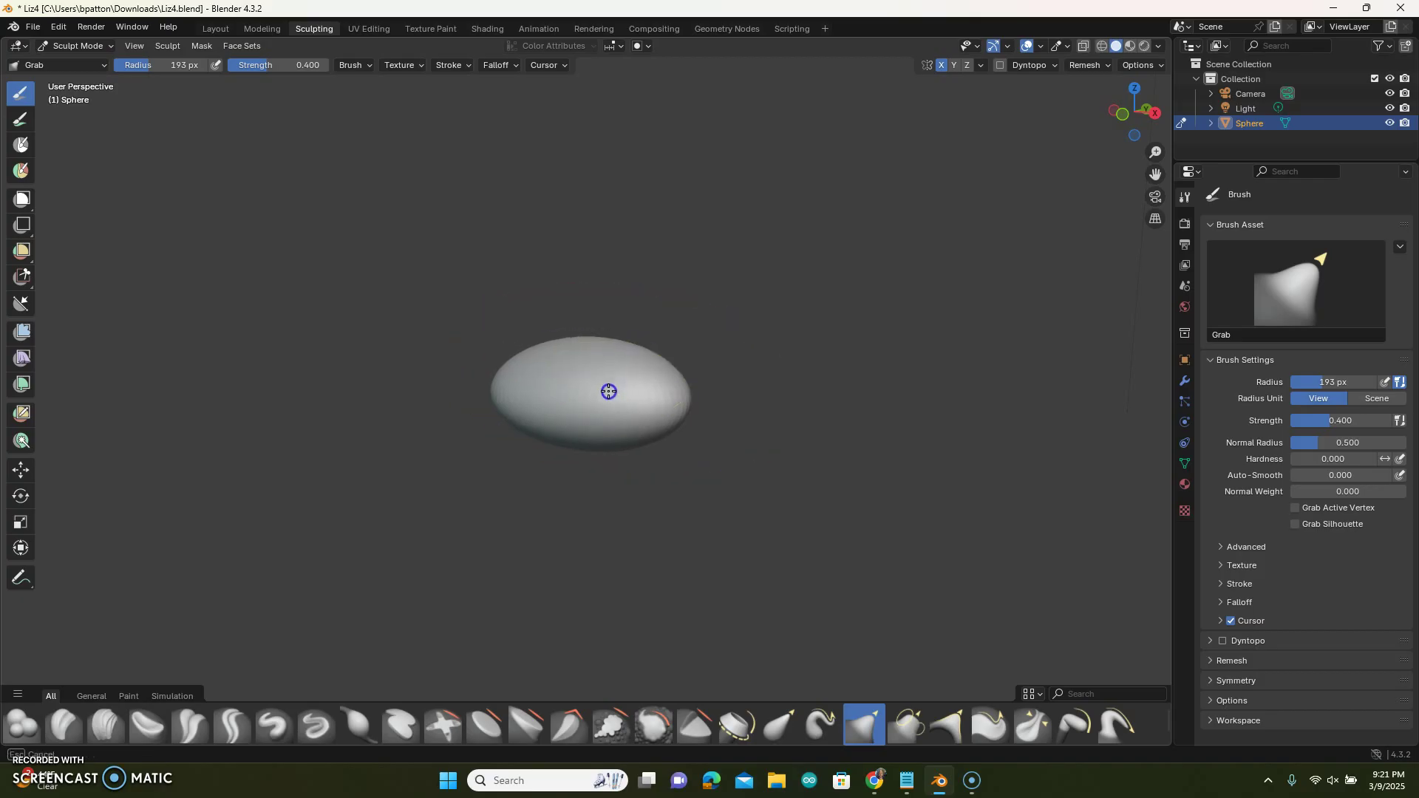
# Set the Grab brush radius to 151 px and pull the ellipsoid's lower front side up toward its middle
pyautogui.moveTo(1329, 388); pyautogui.dragTo(1298, 390)
pyautogui.scroll(1, 600, 391)
pyautogui.scroll(1, 600, 391)
pyautogui.moveTo(600, 491); pyautogui.dragTo(597, 438)
pyautogui.moveTo(691, 473); pyautogui.dragTo(677, 436)
pyautogui.moveTo(557, 486); pyautogui.dragTo(548, 444)
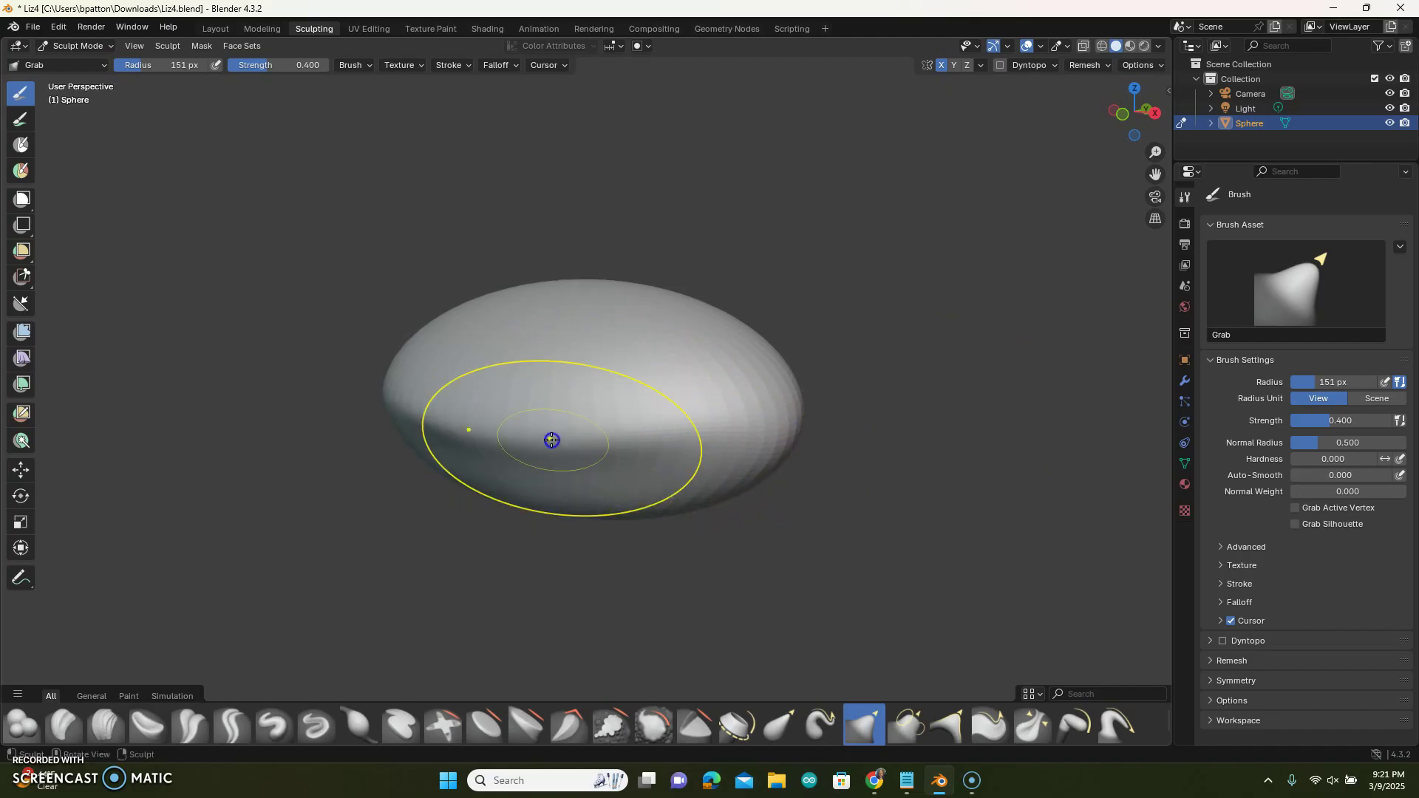
# Pull the upper front side down and the lower side up with Grab strokes to form a lengthwise ridge along the middle
pyautogui.moveTo(634, 364); pyautogui.dragTo(637, 404)
pyautogui.moveTo(711, 373); pyautogui.dragTo(717, 407)
pyautogui.moveTo(546, 351); pyautogui.dragTo(544, 390)
pyautogui.moveTo(701, 377); pyautogui.dragTo(714, 403)
pyautogui.moveTo(579, 369); pyautogui.dragTo(576, 390)
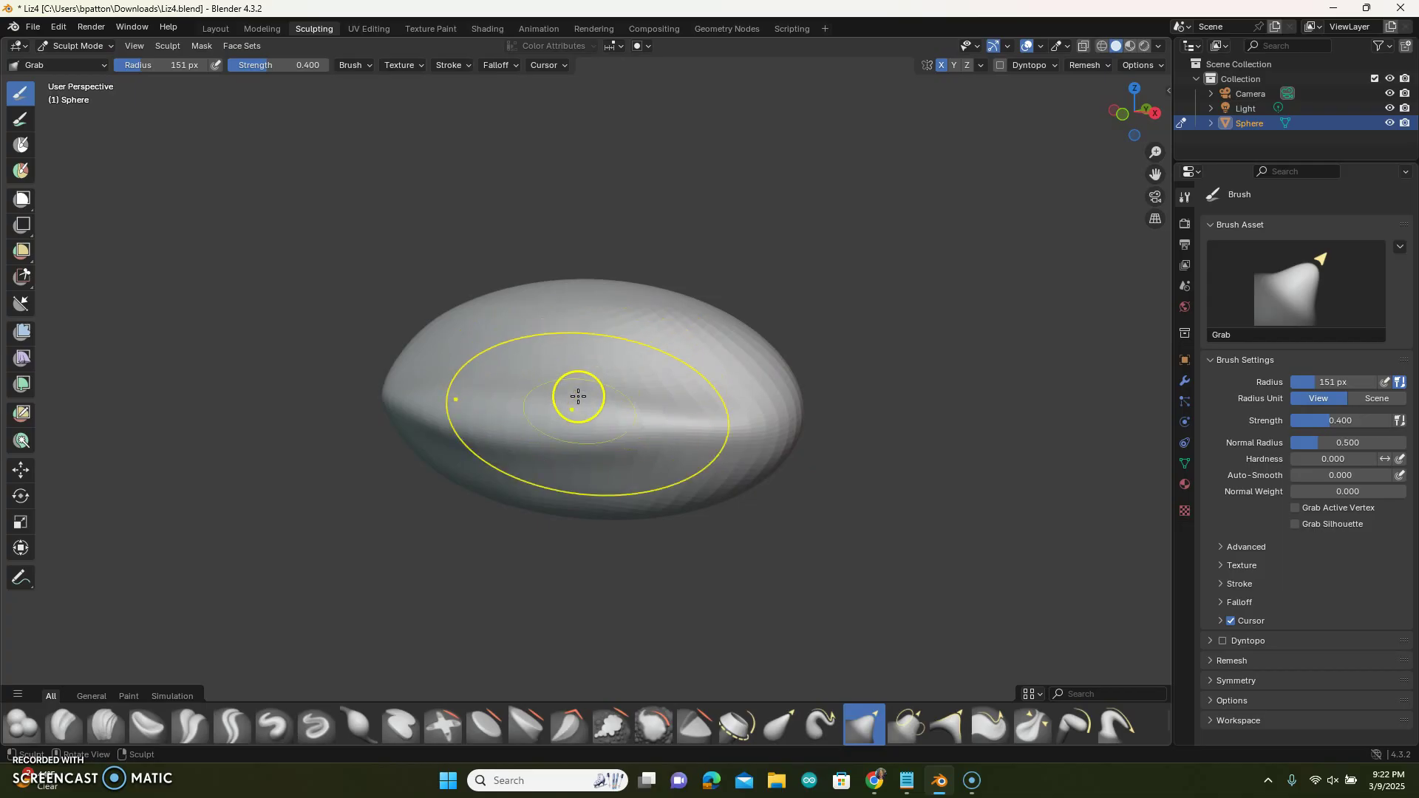
pyautogui.moveTo(679, 495)
pyautogui.mouseDown()
pyautogui.moveTo(668, 453)
pyautogui.moveTo(589, 469)
pyautogui.moveTo(588, 455)
pyautogui.mouseUp()
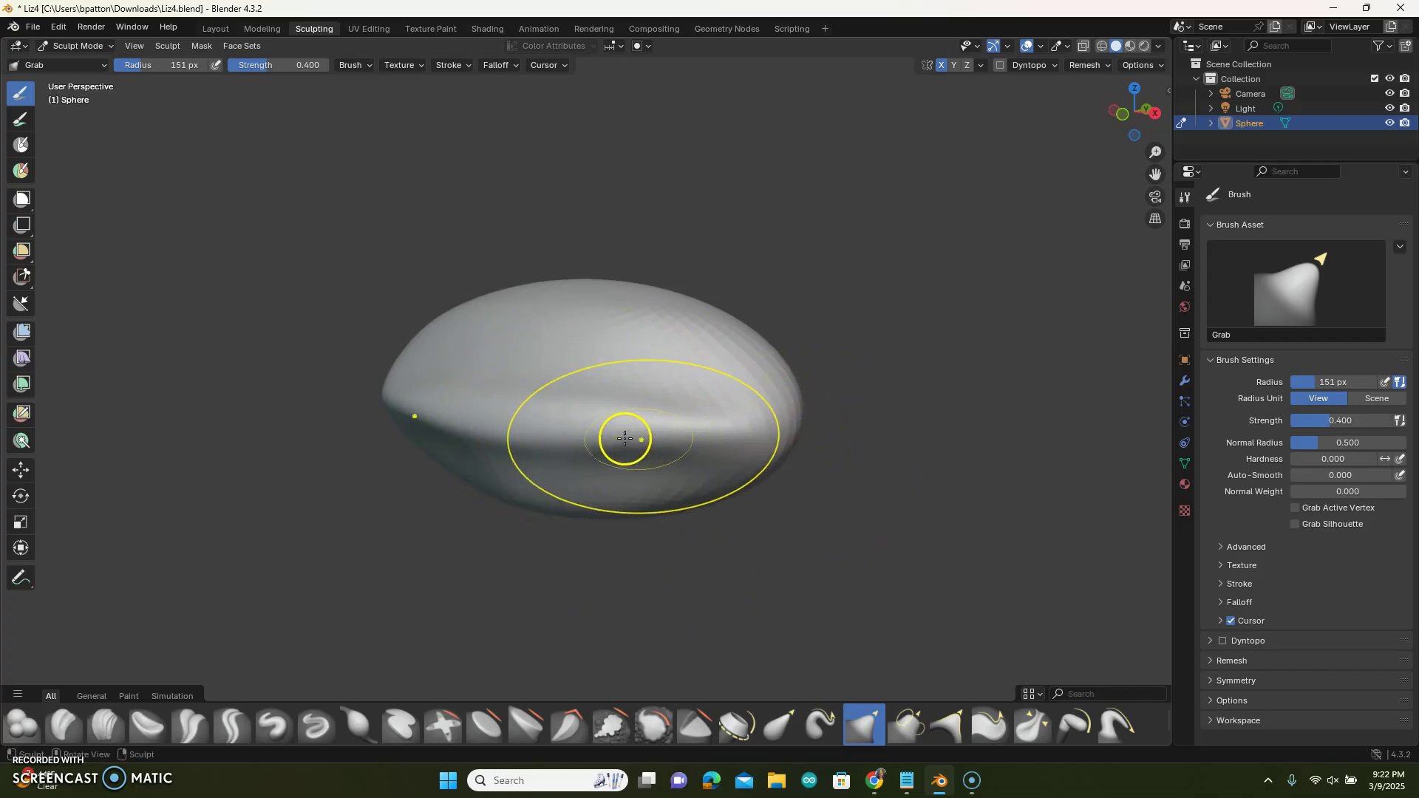
# From the end of the ellipsoid, grab the surfaces below and above the ridge and pull them toward it to narrow it
pyautogui.scroll(1, 785, 393)
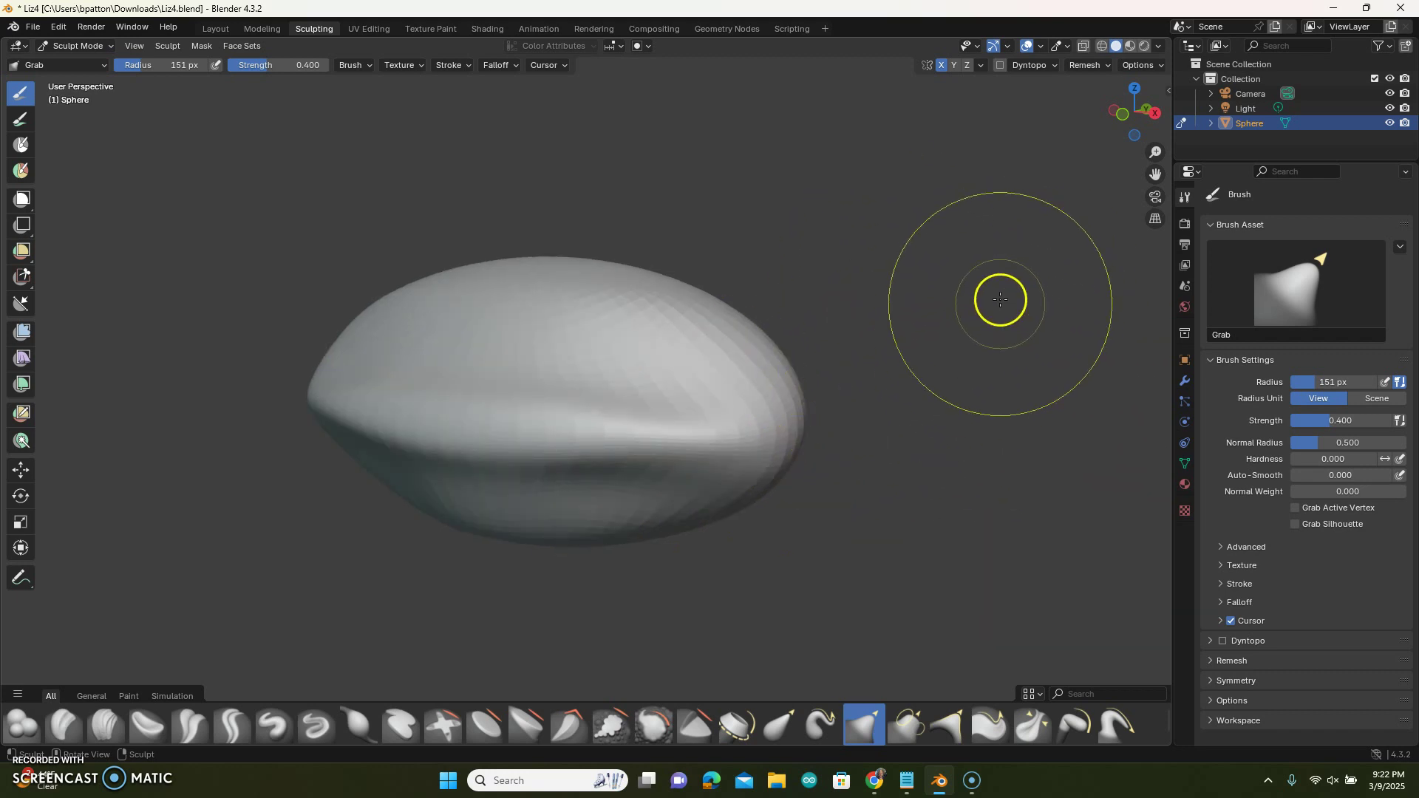
pyautogui.scroll(-1, 998, 303)
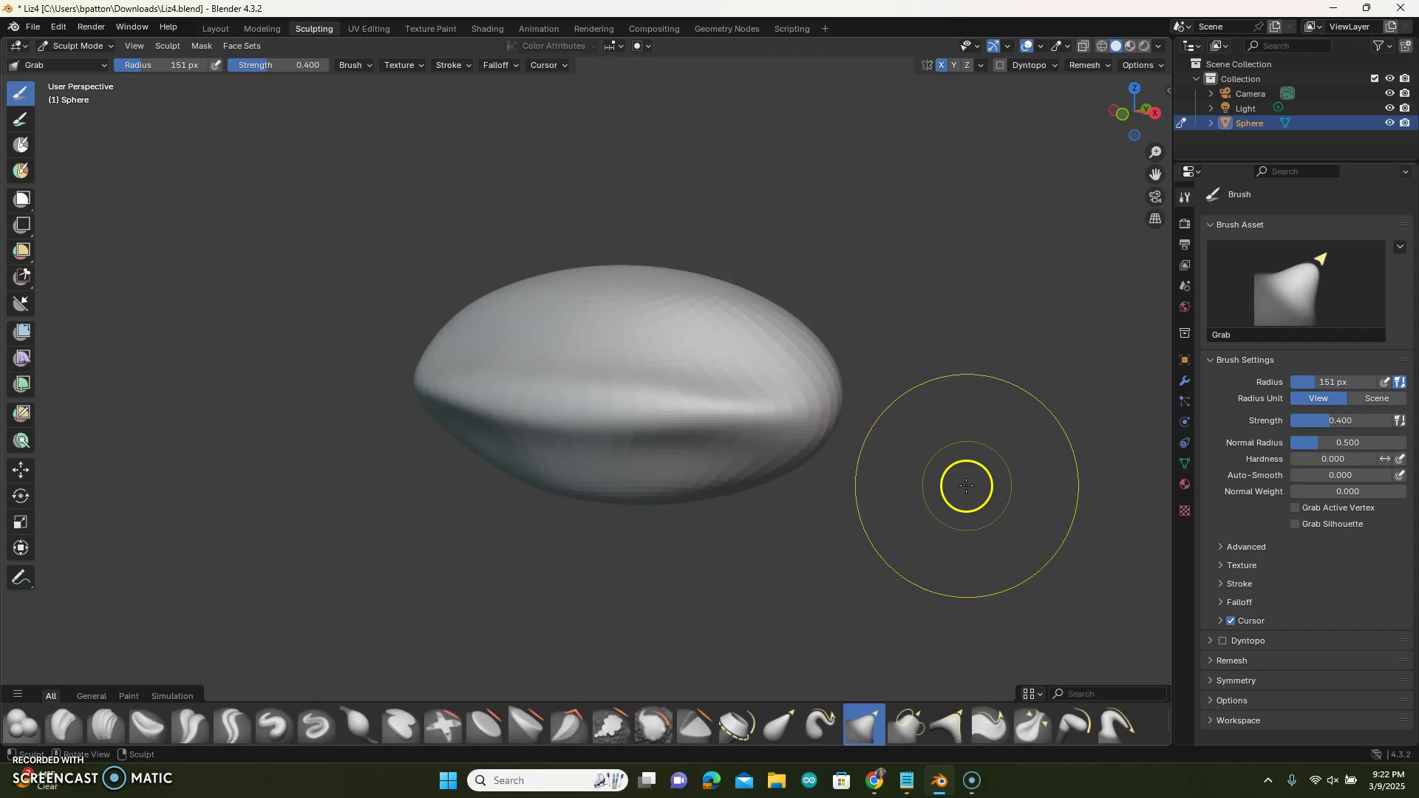
pyautogui.moveTo(944, 361)
pyautogui.mouseDown(button='middle')
pyautogui.moveTo(833, 355)
pyautogui.moveTo(849, 356)
pyautogui.mouseUp(button='middle')
pyautogui.moveTo(566, 485)
pyautogui.mouseDown()
pyautogui.moveTo(559, 430)
pyautogui.moveTo(527, 409)
pyautogui.mouseUp()
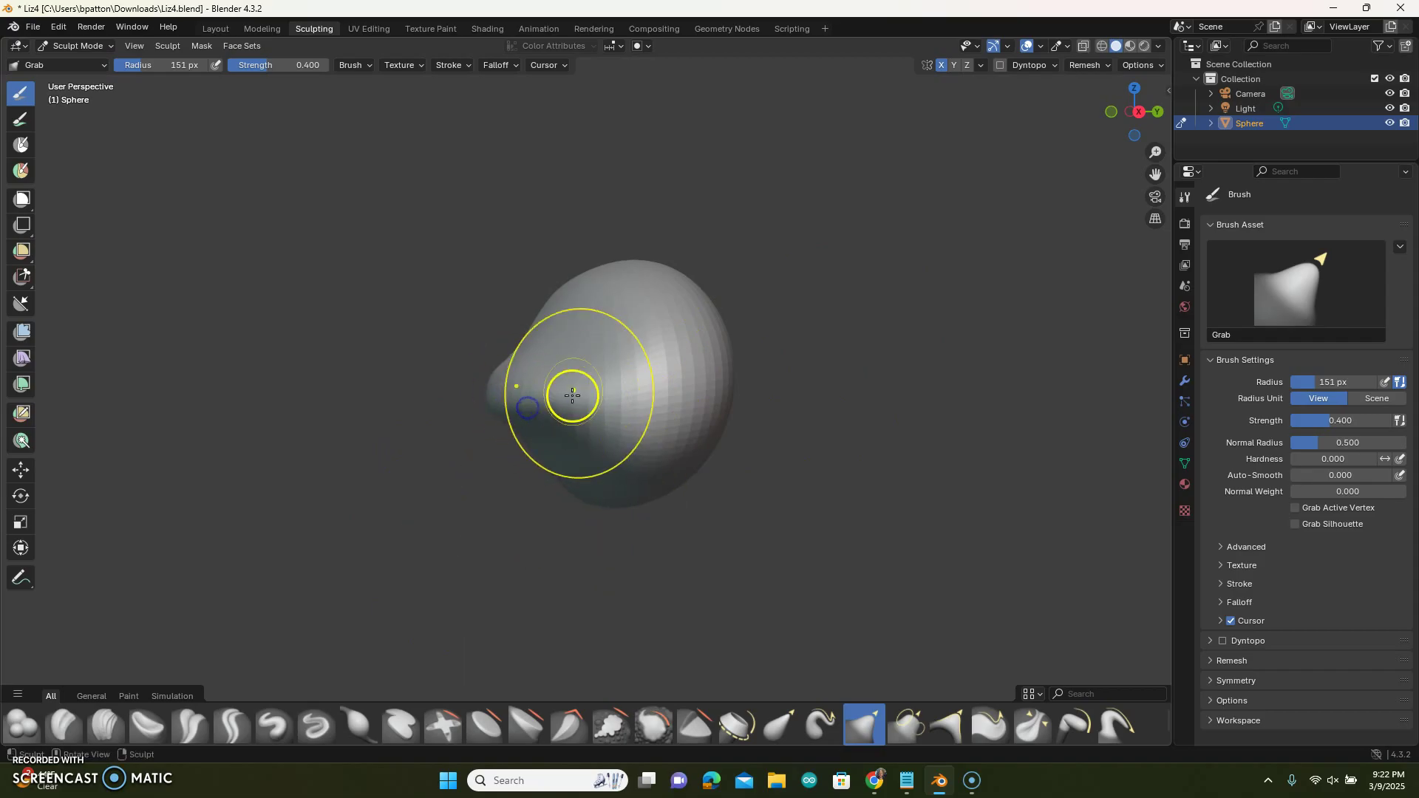
pyautogui.moveTo(552, 332); pyautogui.dragTo(582, 381)
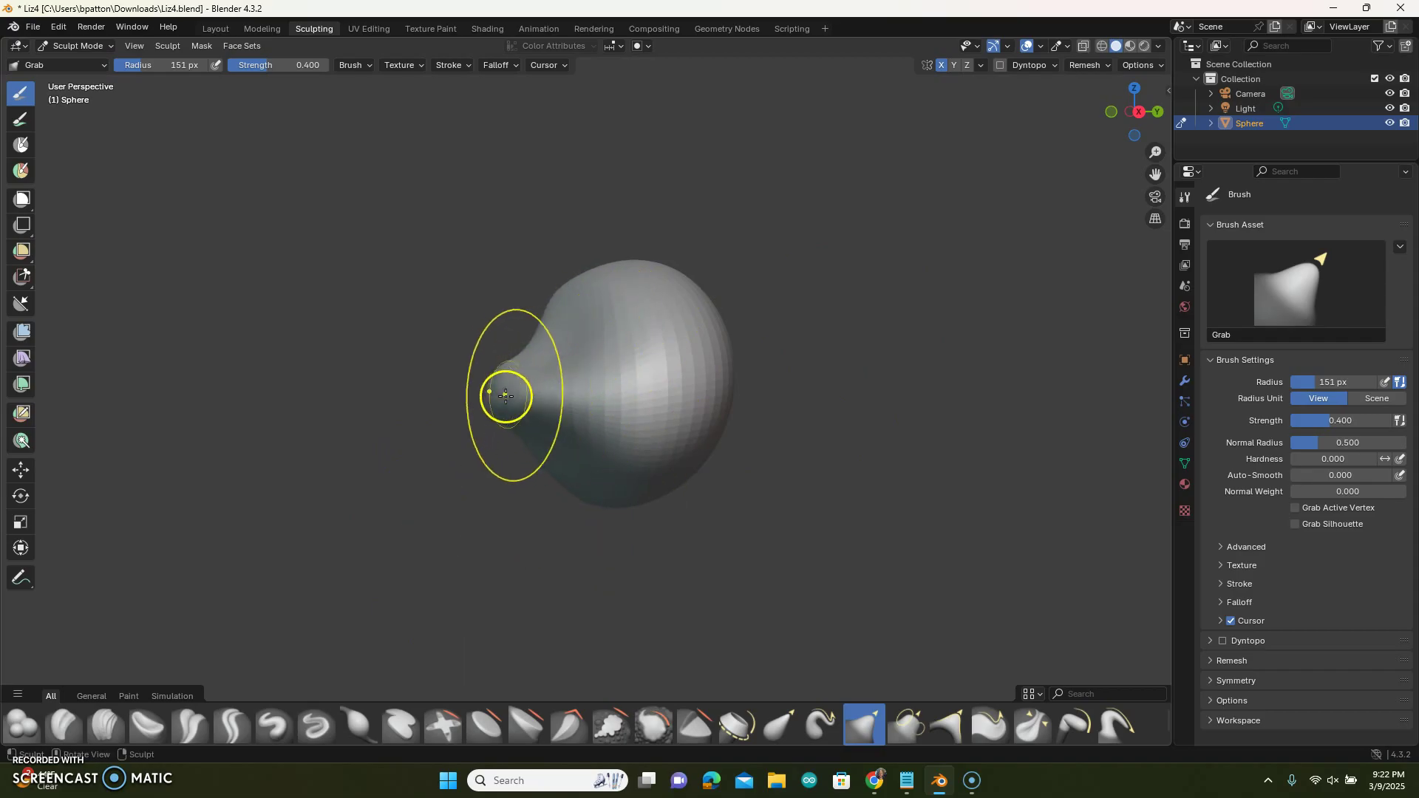
# Refine the ridge along the front side with short Grab strokes on its crest and on the surfaces above and below
pyautogui.moveTo(885, 445); pyautogui.dragTo(950, 443, button='middle')
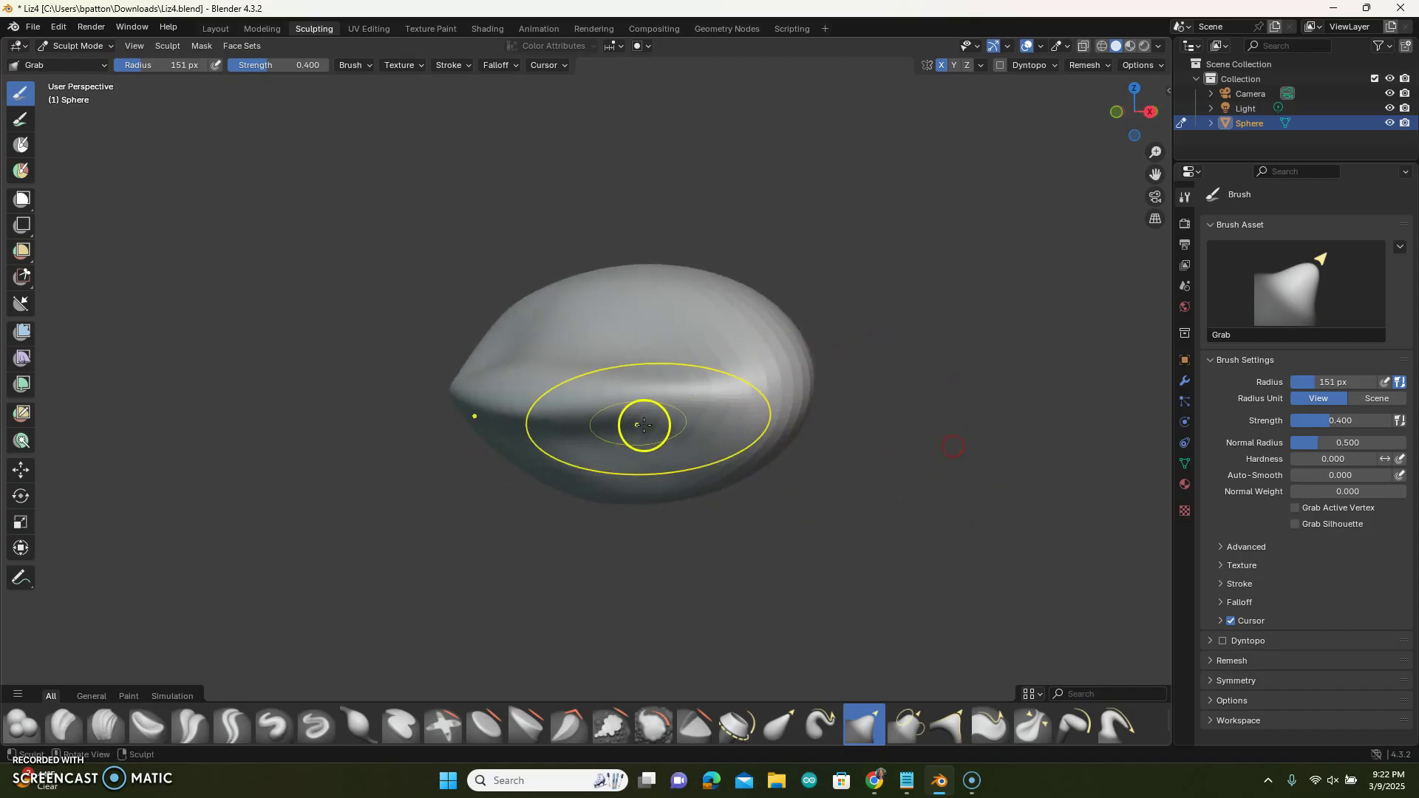
pyautogui.click(610, 395)
pyautogui.moveTo(609, 396); pyautogui.dragTo(590, 400)
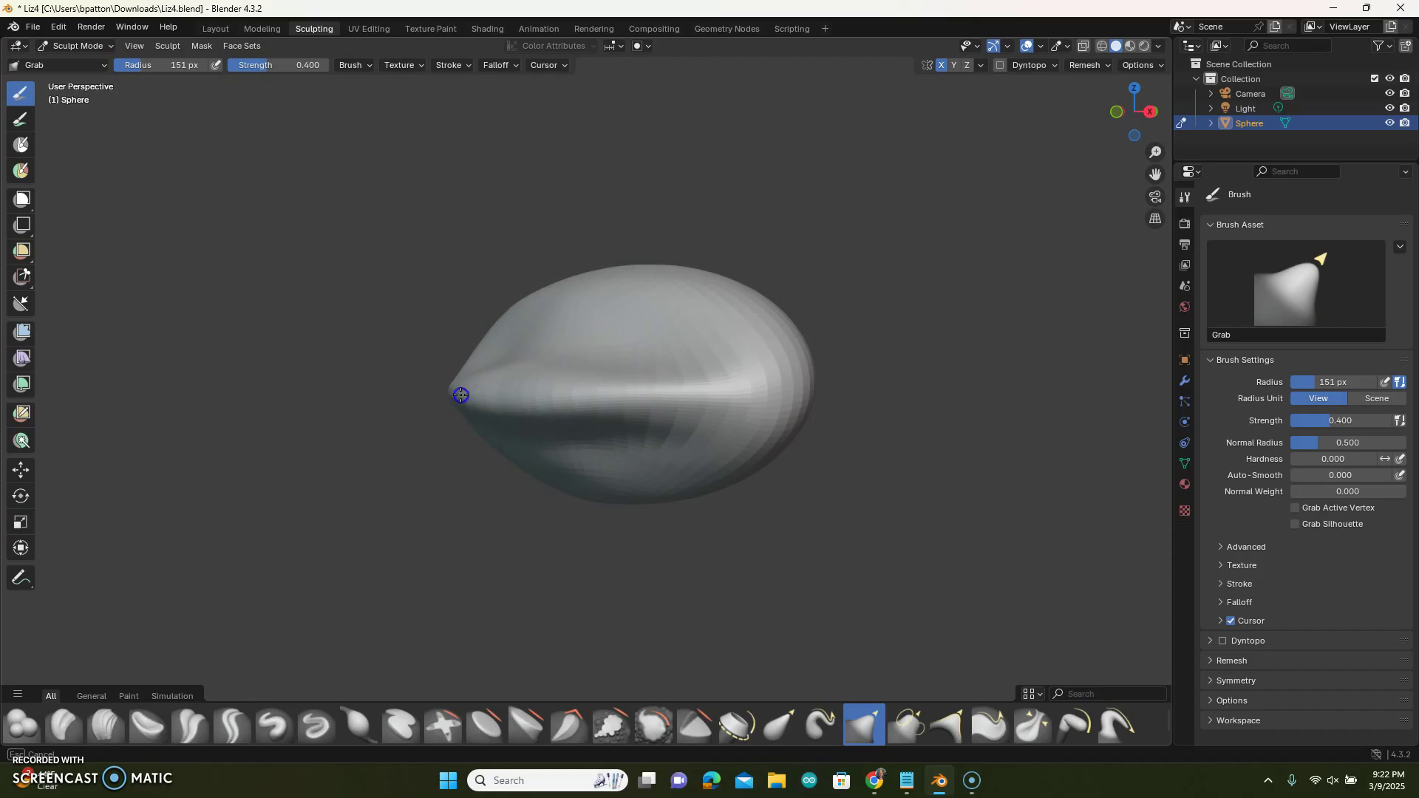
pyautogui.click(530, 400)
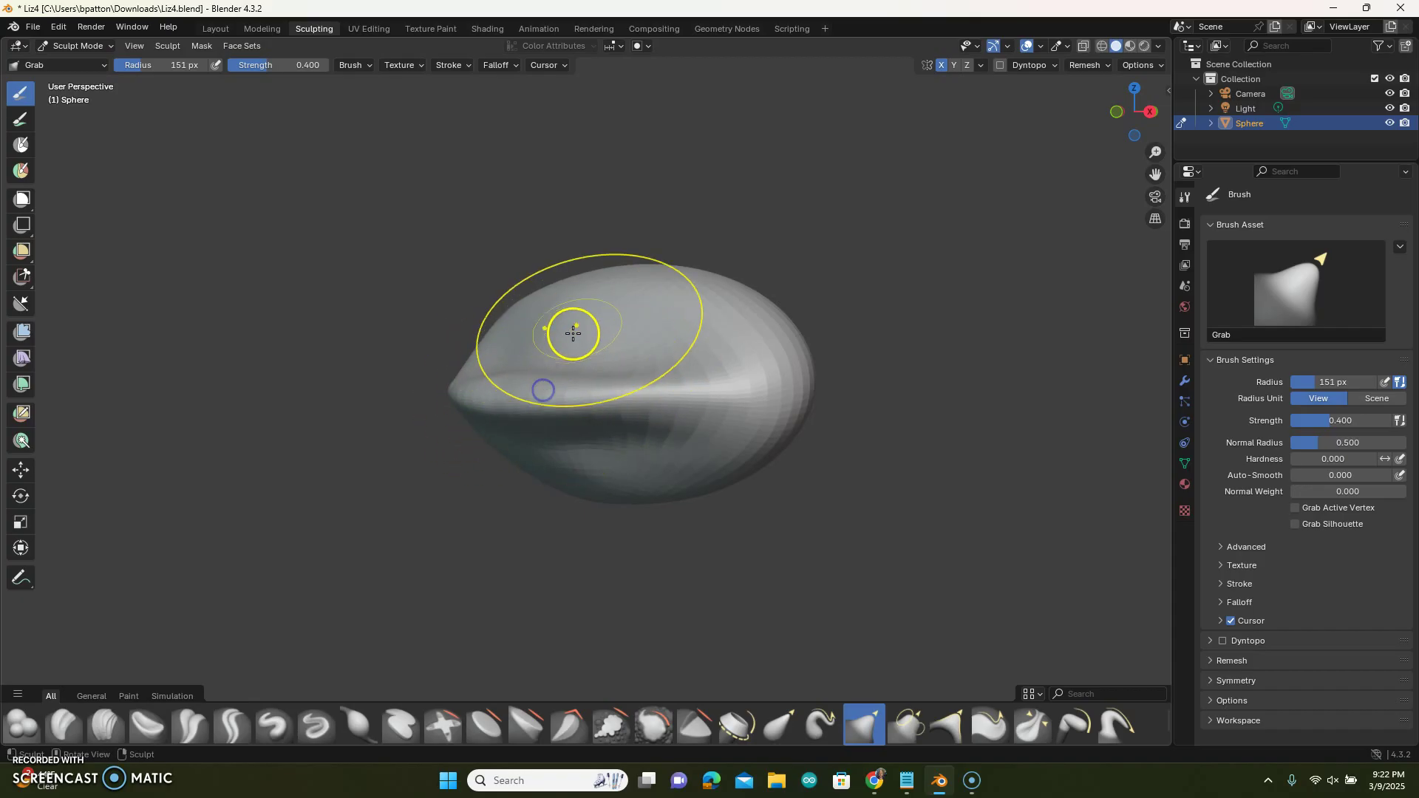
pyautogui.click(589, 345)
pyautogui.click(596, 455)
pyautogui.moveTo(596, 456)
pyautogui.mouseDown()
pyautogui.moveTo(658, 441)
pyautogui.moveTo(655, 422)
pyautogui.mouseUp()
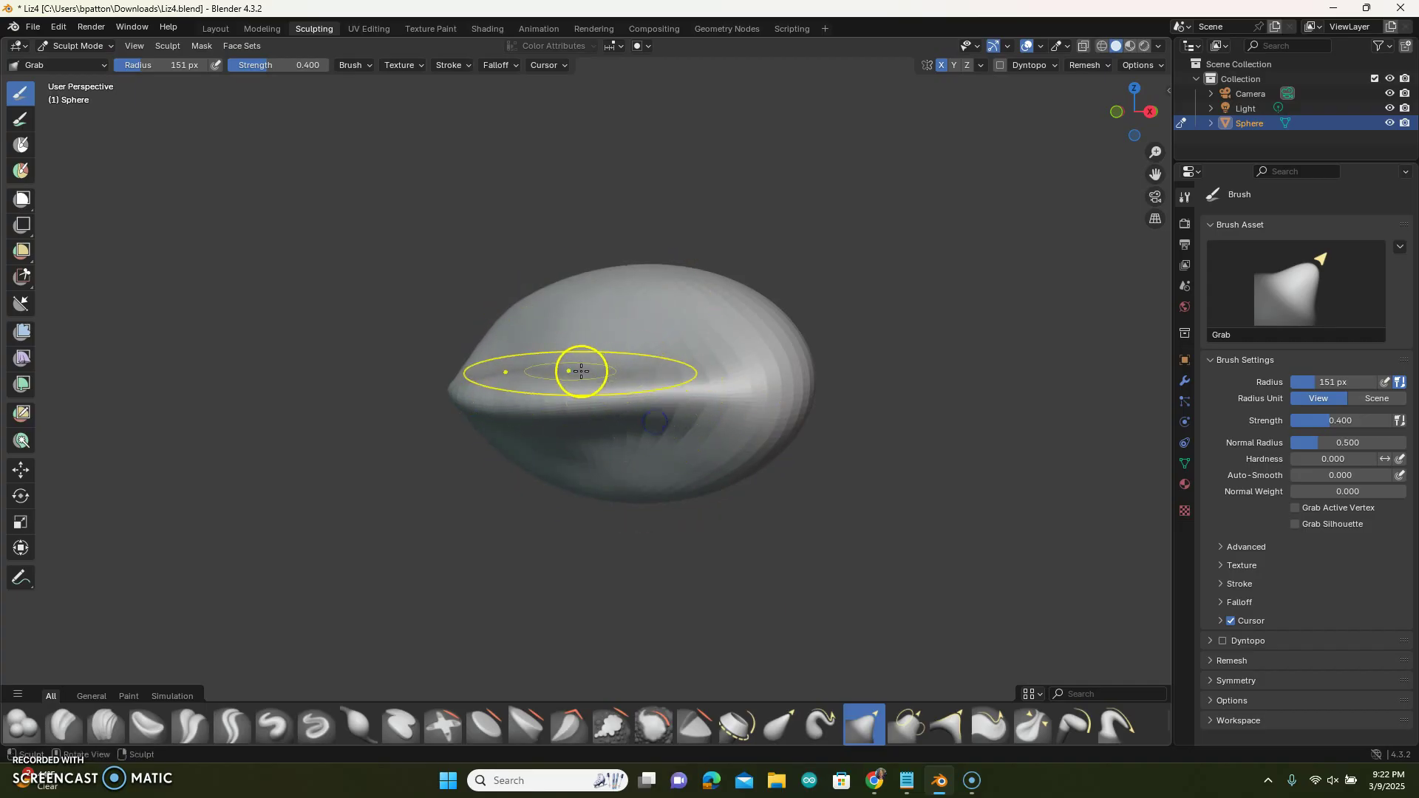
pyautogui.moveTo(559, 395); pyautogui.dragTo(560, 395)
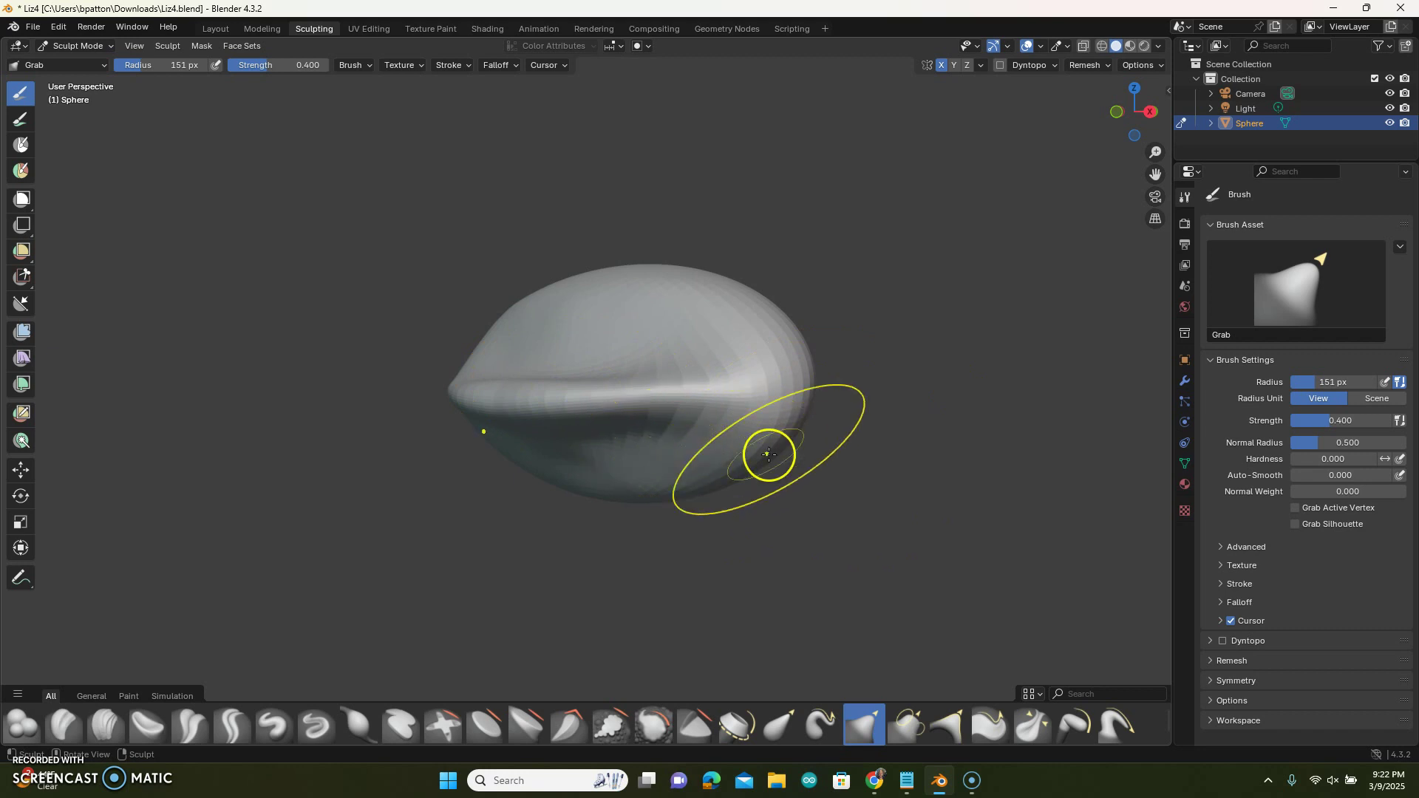
# Push in the slope above the ridge with Grab strokes while viewing the segment from its end
pyautogui.moveTo(980, 461)
pyautogui.mouseDown(button='middle')
pyautogui.moveTo(877, 450)
pyautogui.moveTo(858, 469)
pyautogui.moveTo(898, 469)
pyautogui.mouseUp(button='middle')
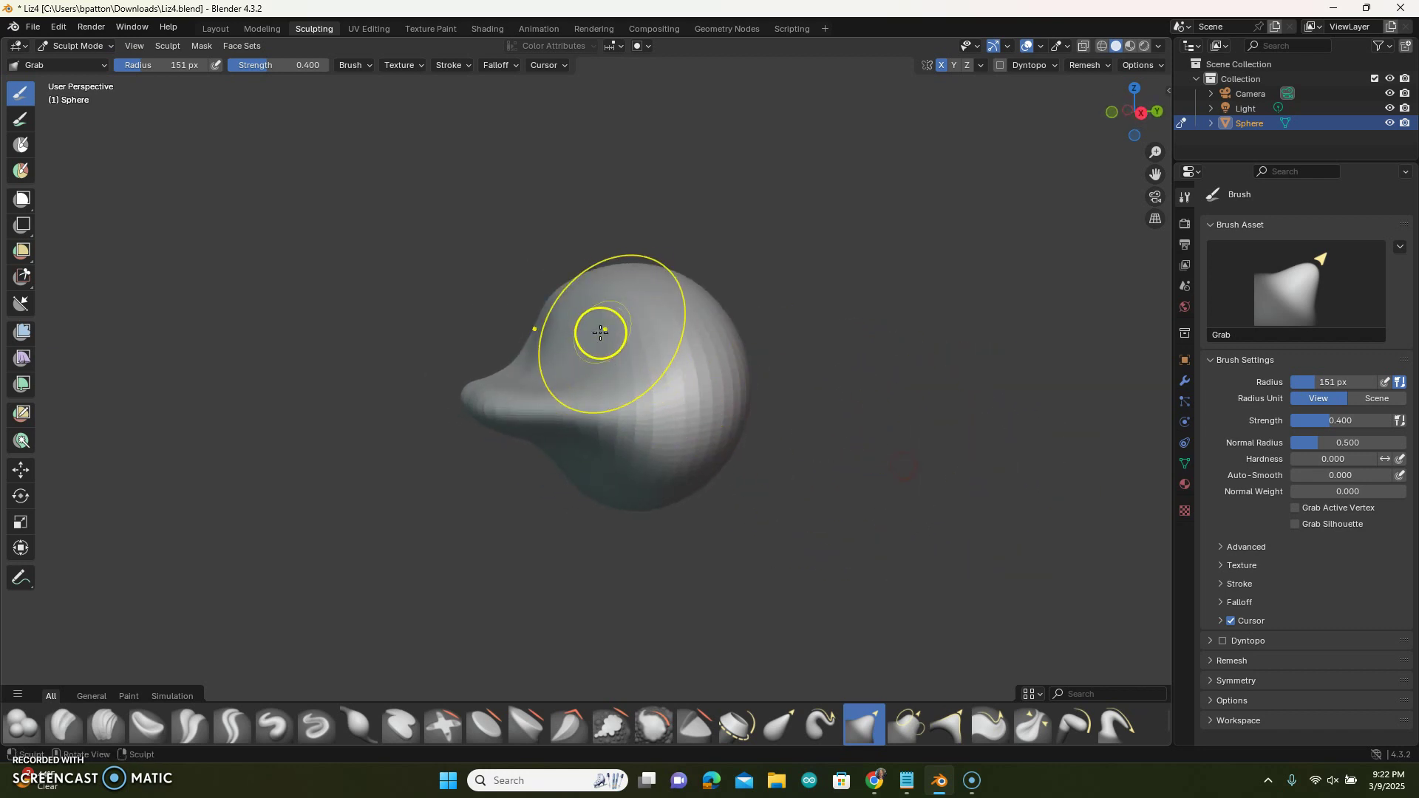
pyautogui.moveTo(597, 301); pyautogui.dragTo(610, 346)
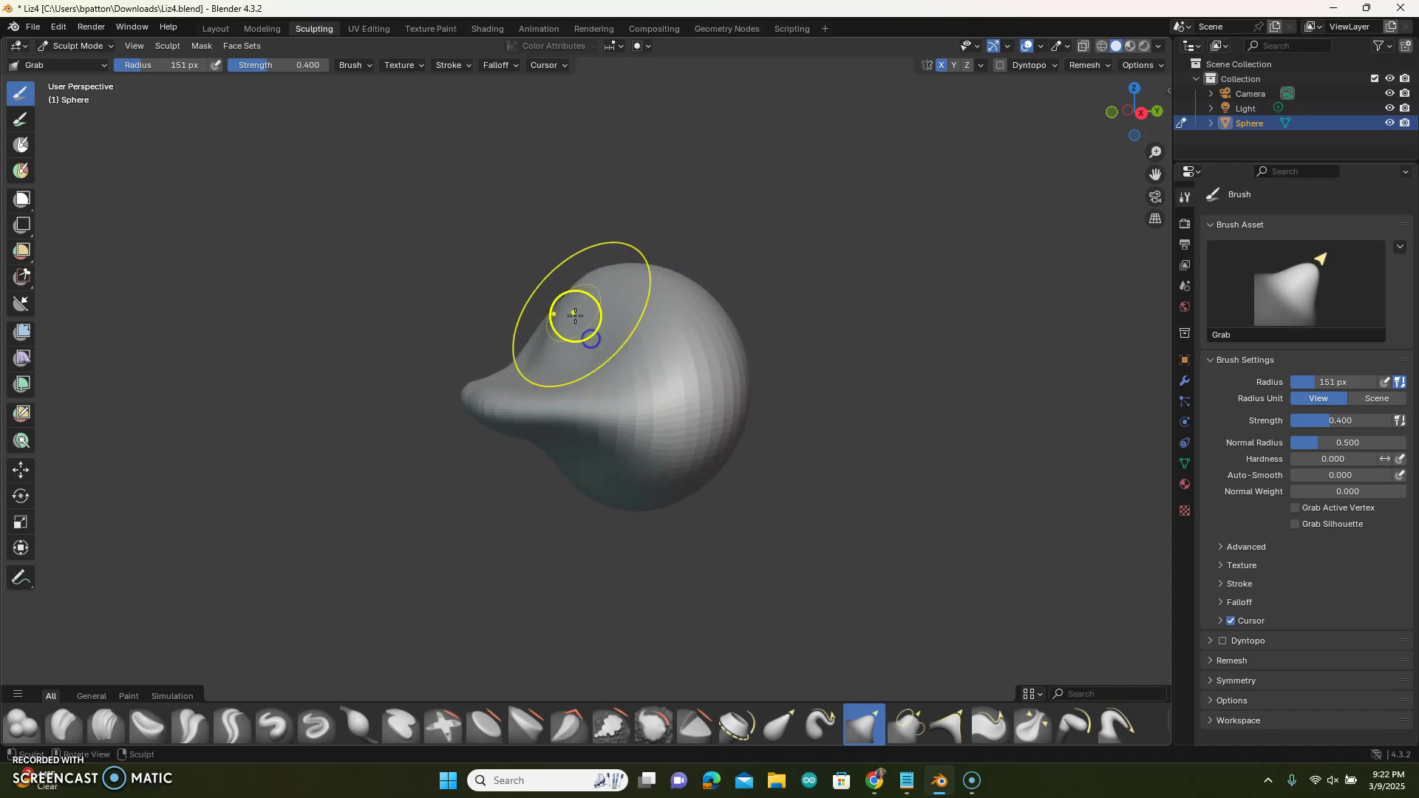
pyautogui.moveTo(606, 295)
pyautogui.mouseDown()
pyautogui.moveTo(634, 330)
pyautogui.moveTo(635, 305)
pyautogui.mouseUp()
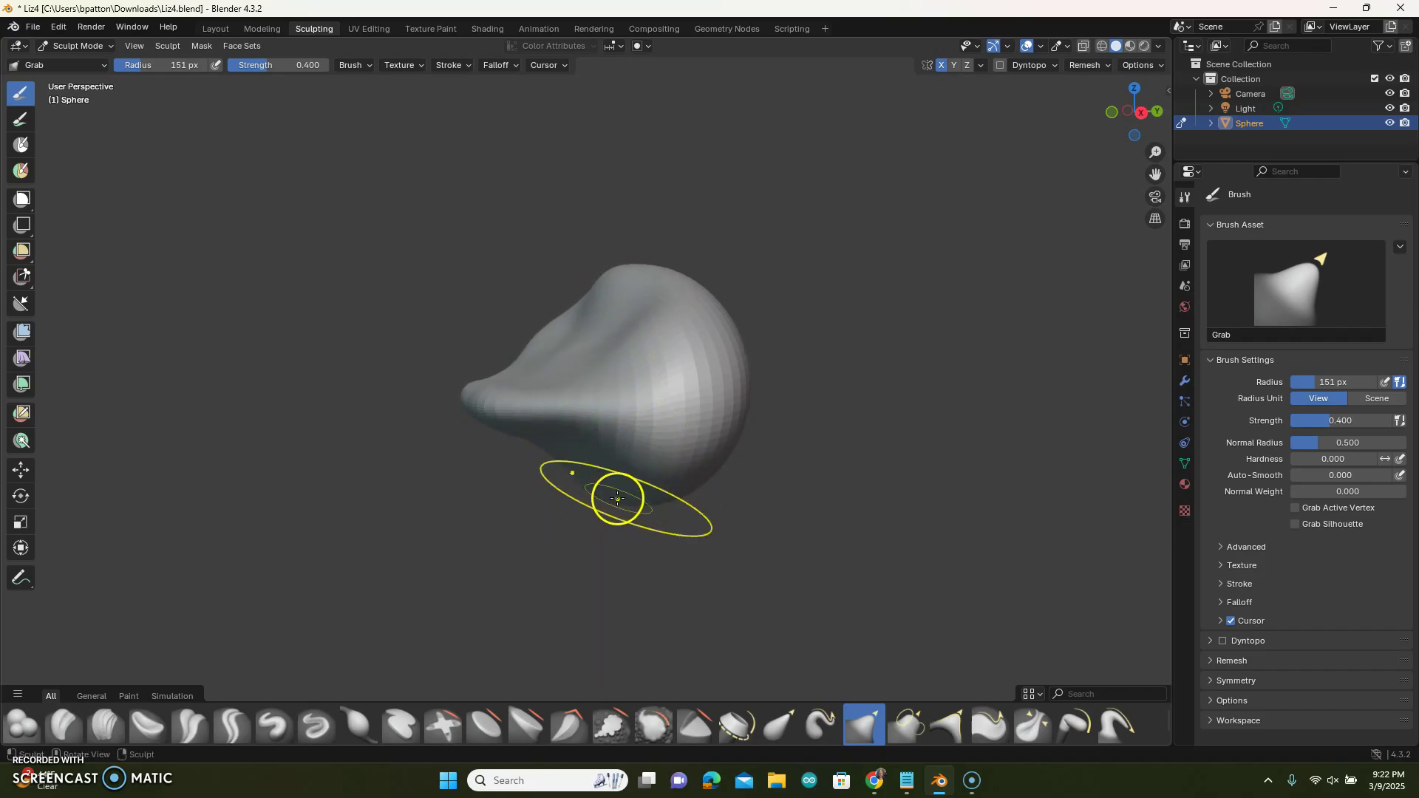
# Pull the segment's underside up toward the ridge and adjust the rounded end with the Grab brush
pyautogui.moveTo(719, 485); pyautogui.dragTo(722, 434, button='middle')
pyautogui.moveTo(626, 464)
pyautogui.mouseDown()
pyautogui.moveTo(629, 440)
pyautogui.moveTo(596, 401)
pyautogui.mouseUp()
pyautogui.moveTo(813, 402)
pyautogui.mouseDown(button='middle')
pyautogui.moveTo(792, 469)
pyautogui.moveTo(802, 519)
pyautogui.mouseUp(button='middle')
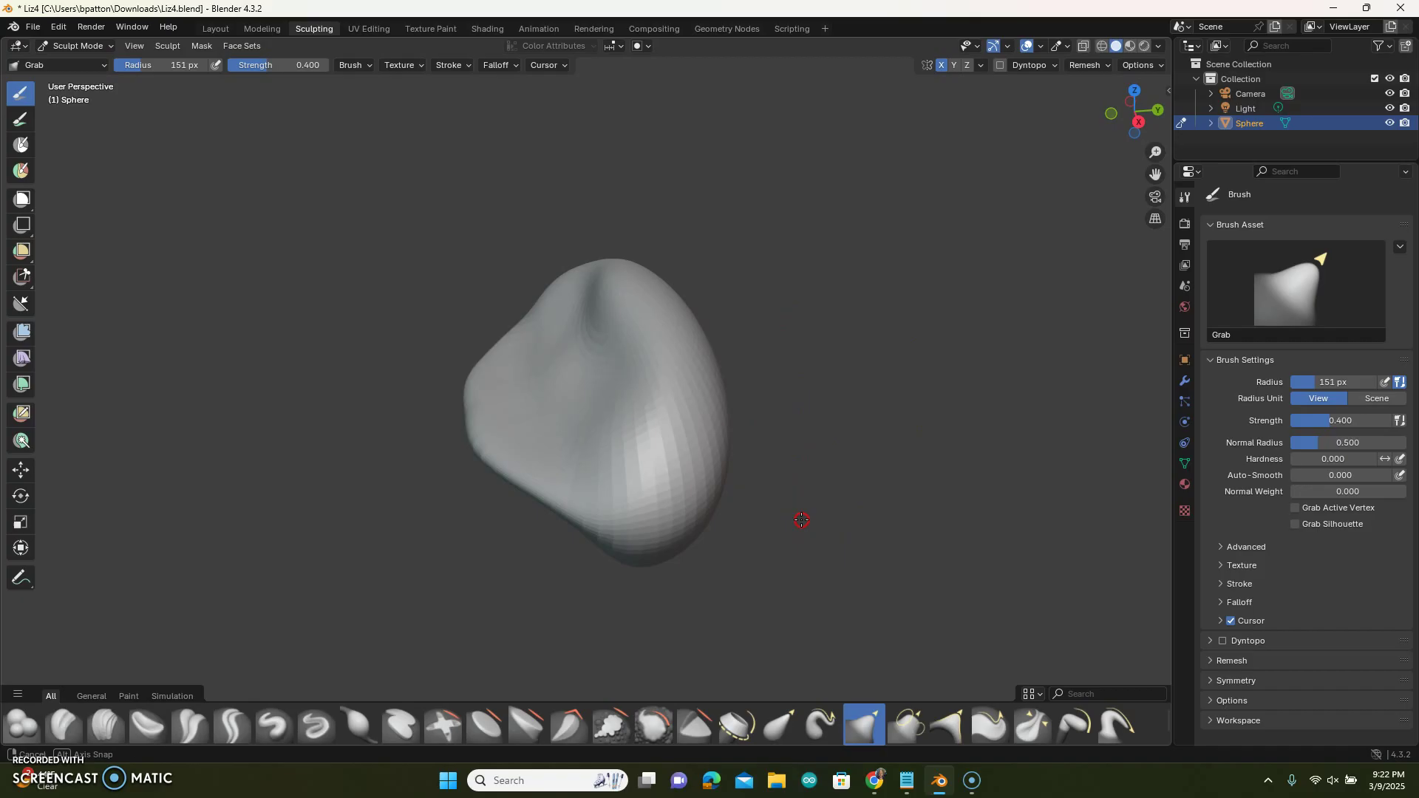
pyautogui.moveTo(646, 437); pyautogui.dragTo(649, 472)
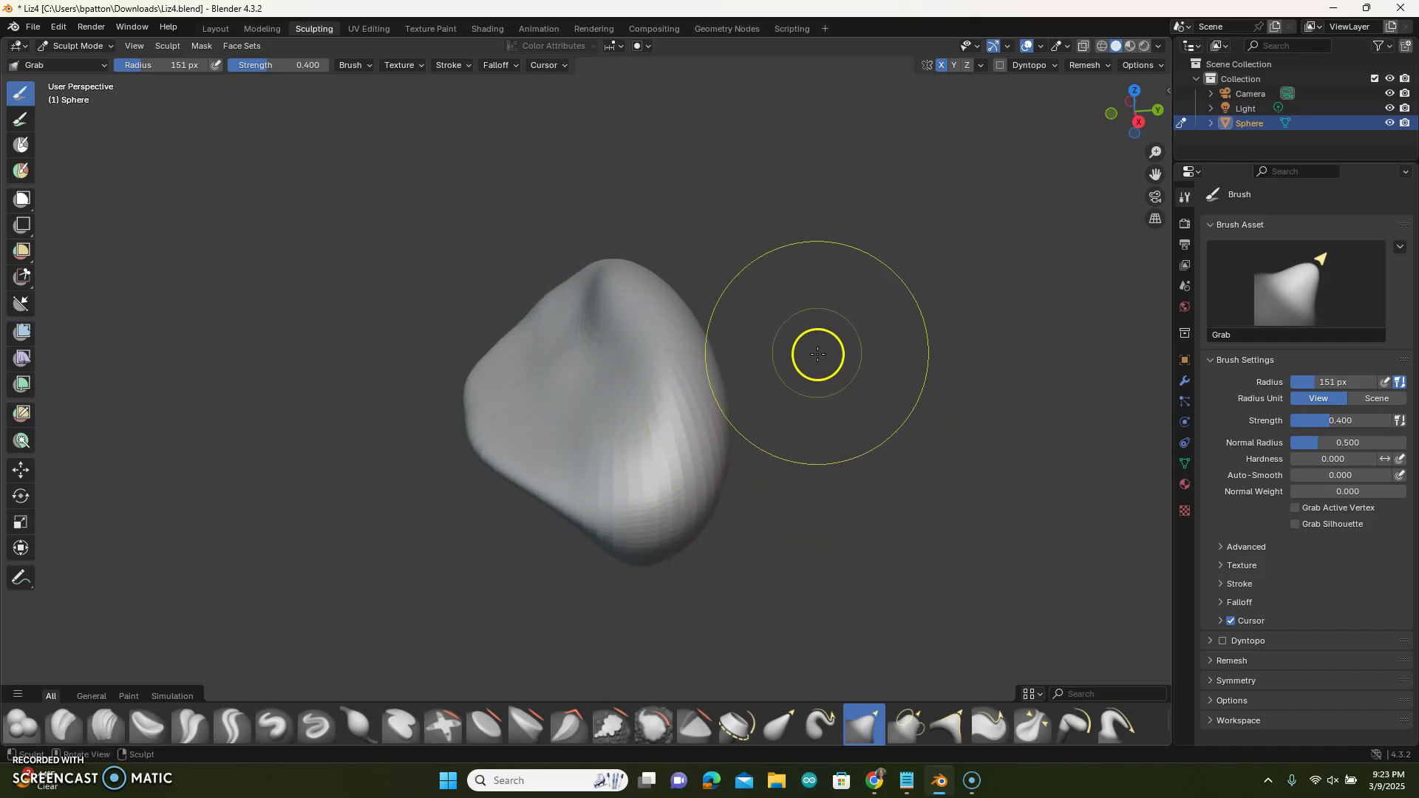
# Push a lengthwise hollow into the side opposite the ridge and spread its end and edges outward with the Grab brush
pyautogui.moveTo(919, 430)
pyautogui.mouseDown(button='middle')
pyautogui.moveTo(884, 332)
pyautogui.moveTo(891, 349)
pyautogui.moveTo(874, 348)
pyautogui.mouseUp(button='middle')
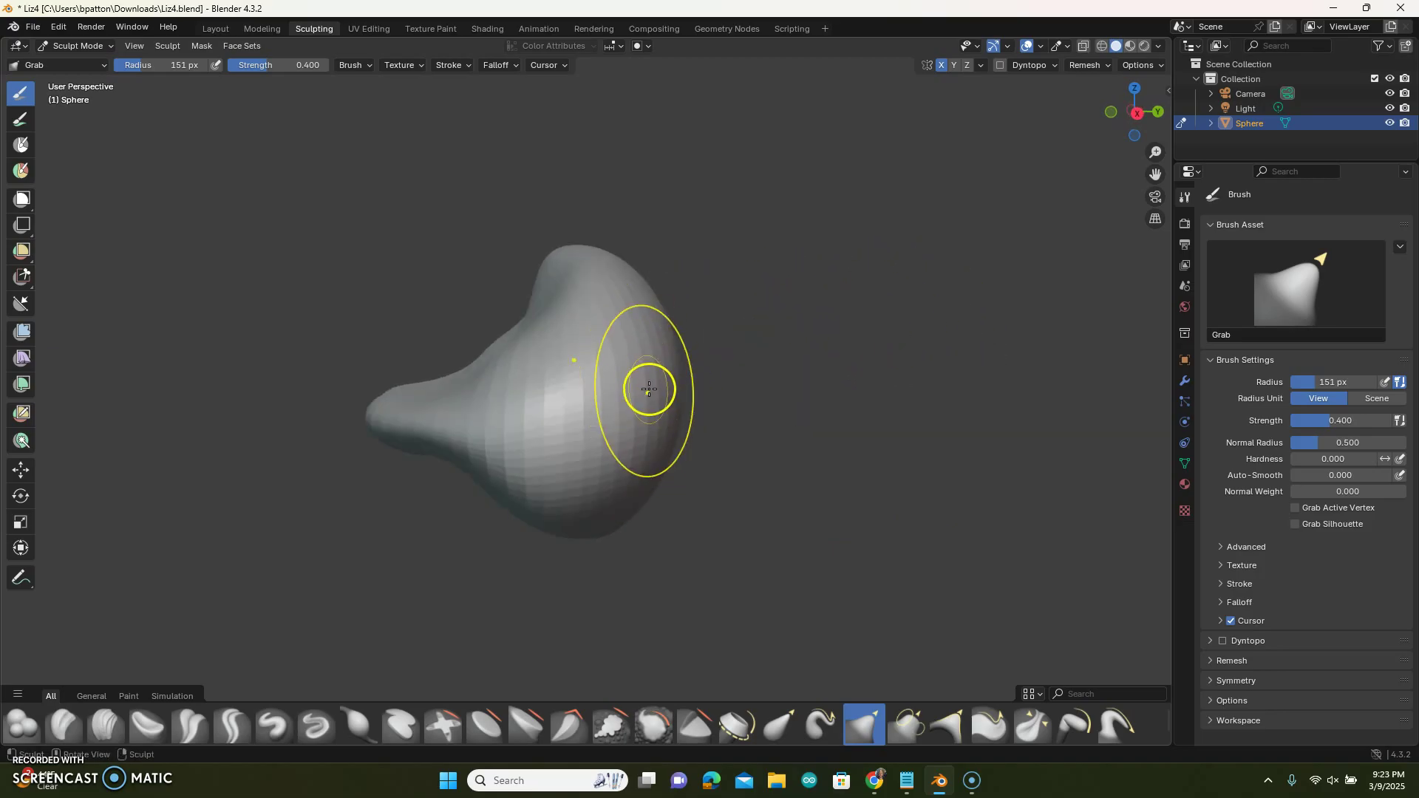
pyautogui.moveTo(843, 387); pyautogui.dragTo(725, 379, button='middle')
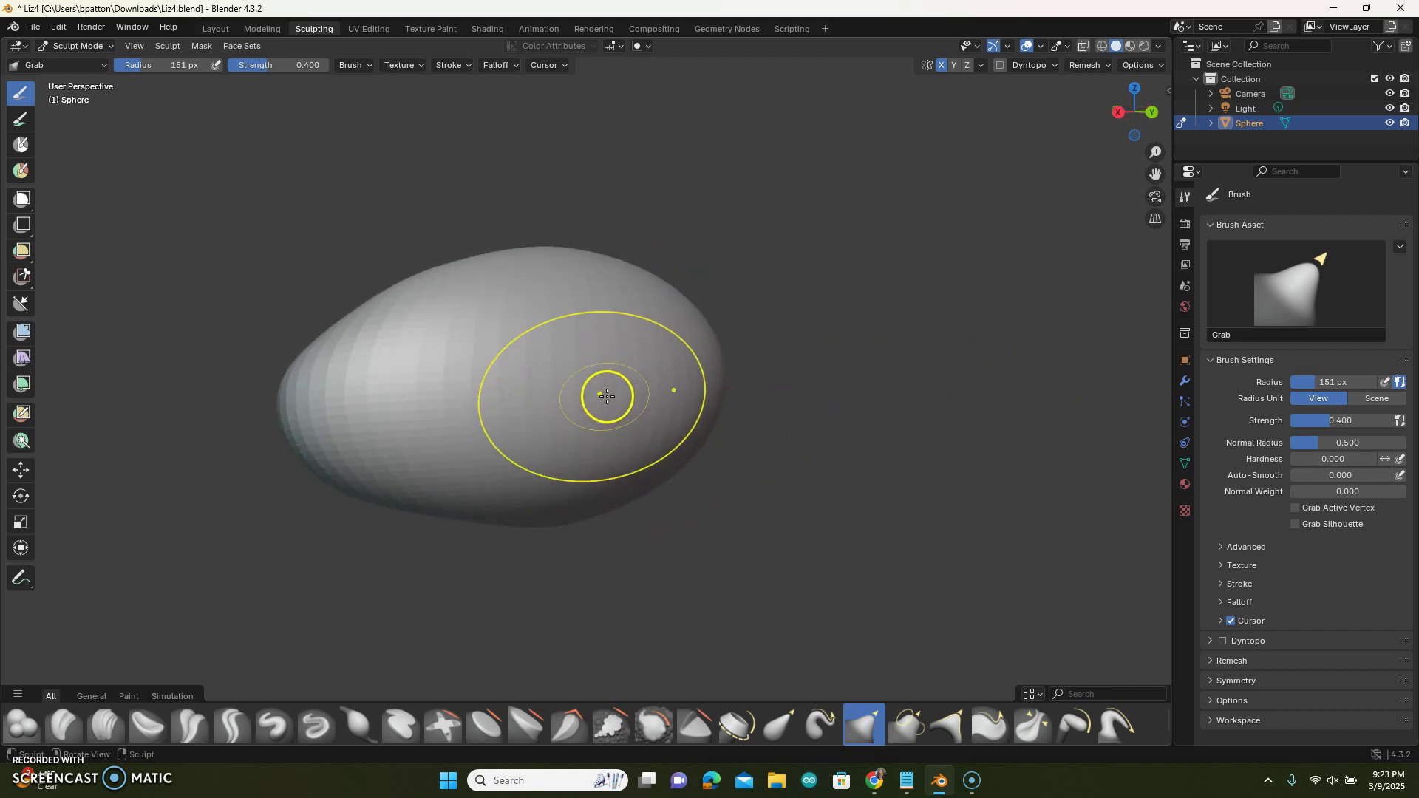
pyautogui.moveTo(746, 426)
pyautogui.mouseDown(button='middle')
pyautogui.moveTo(848, 424)
pyautogui.moveTo(760, 421)
pyautogui.mouseUp(button='middle')
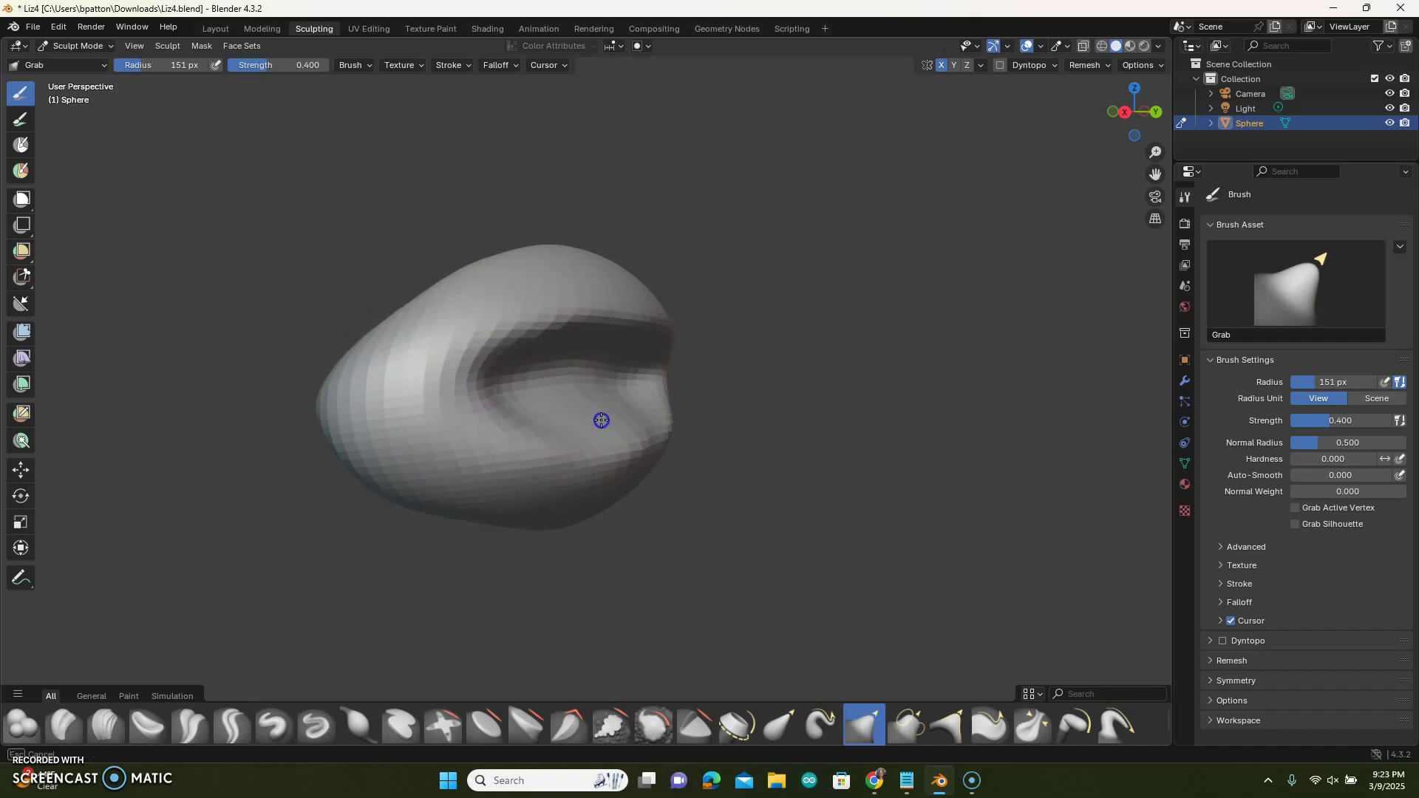
pyautogui.moveTo(512, 404); pyautogui.dragTo(464, 416)
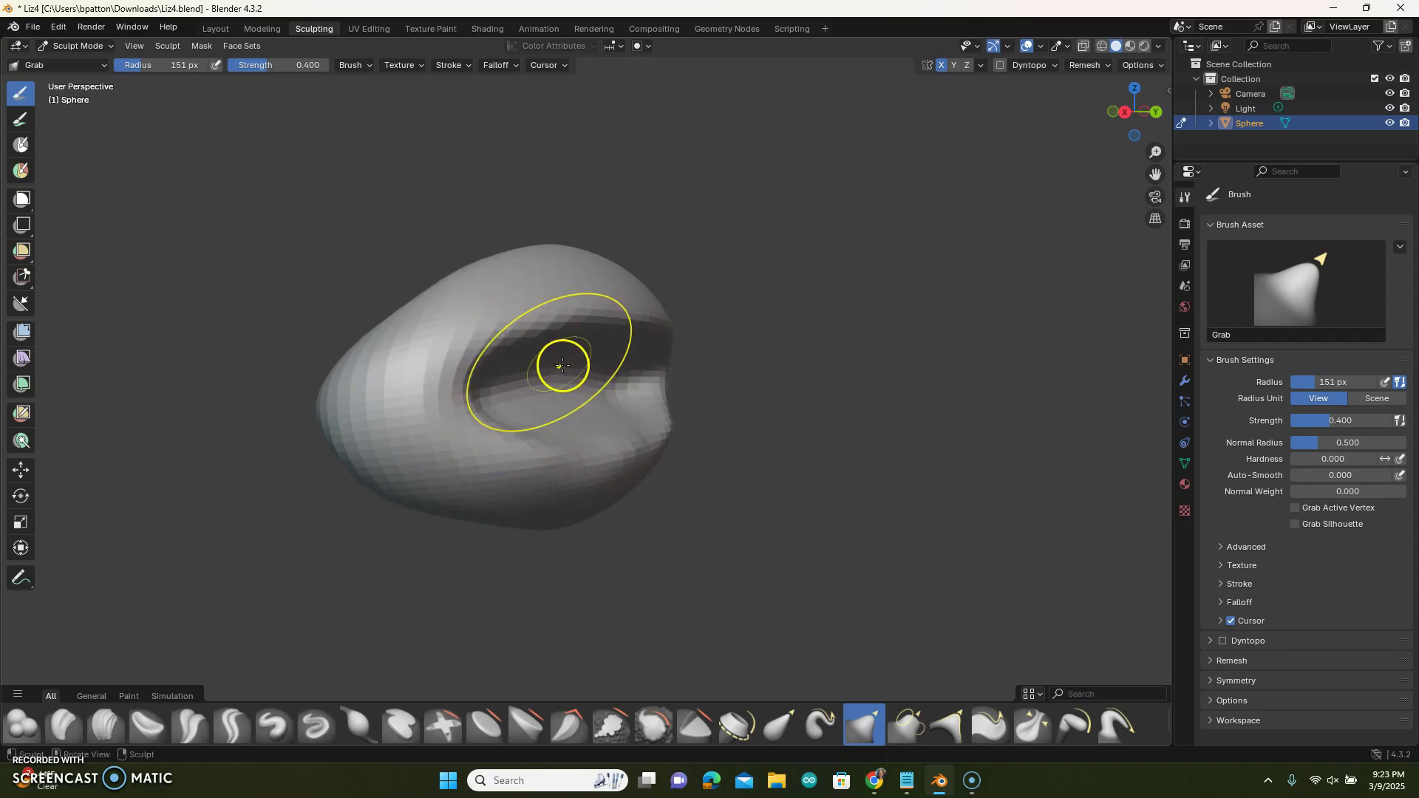
pyautogui.moveTo(480, 320); pyautogui.dragTo(473, 314)
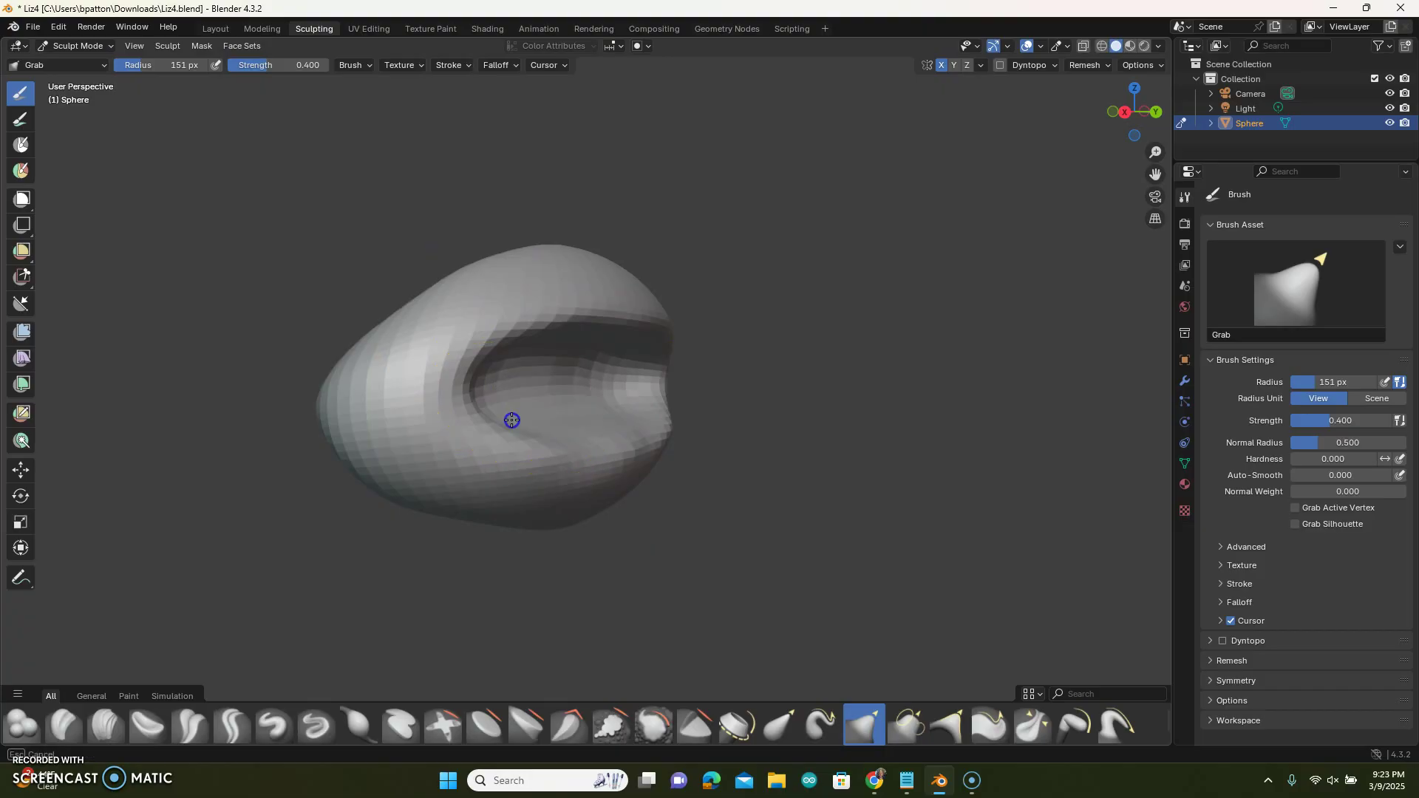
pyautogui.moveTo(487, 421); pyautogui.dragTo(479, 443)
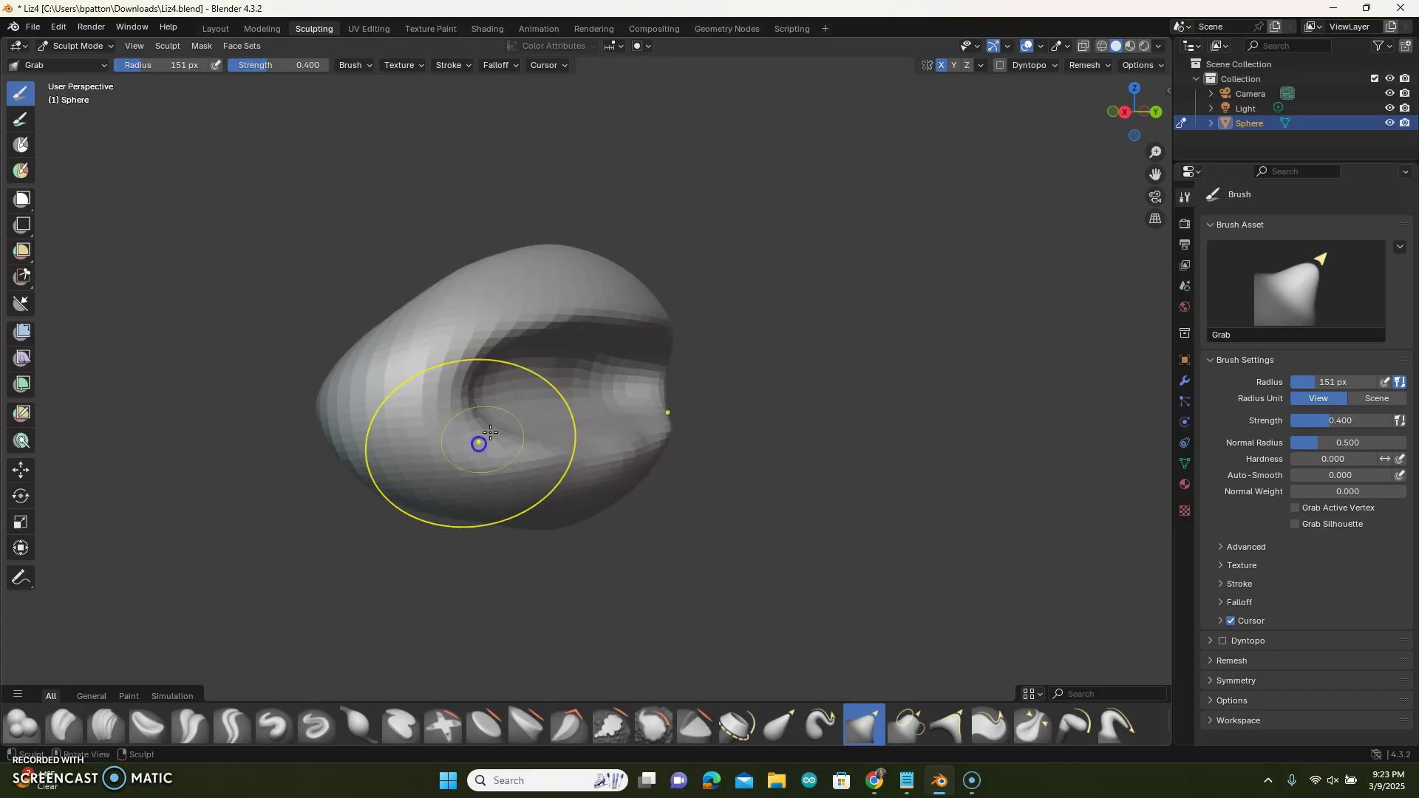
pyautogui.moveTo(554, 391); pyautogui.dragTo(441, 372)
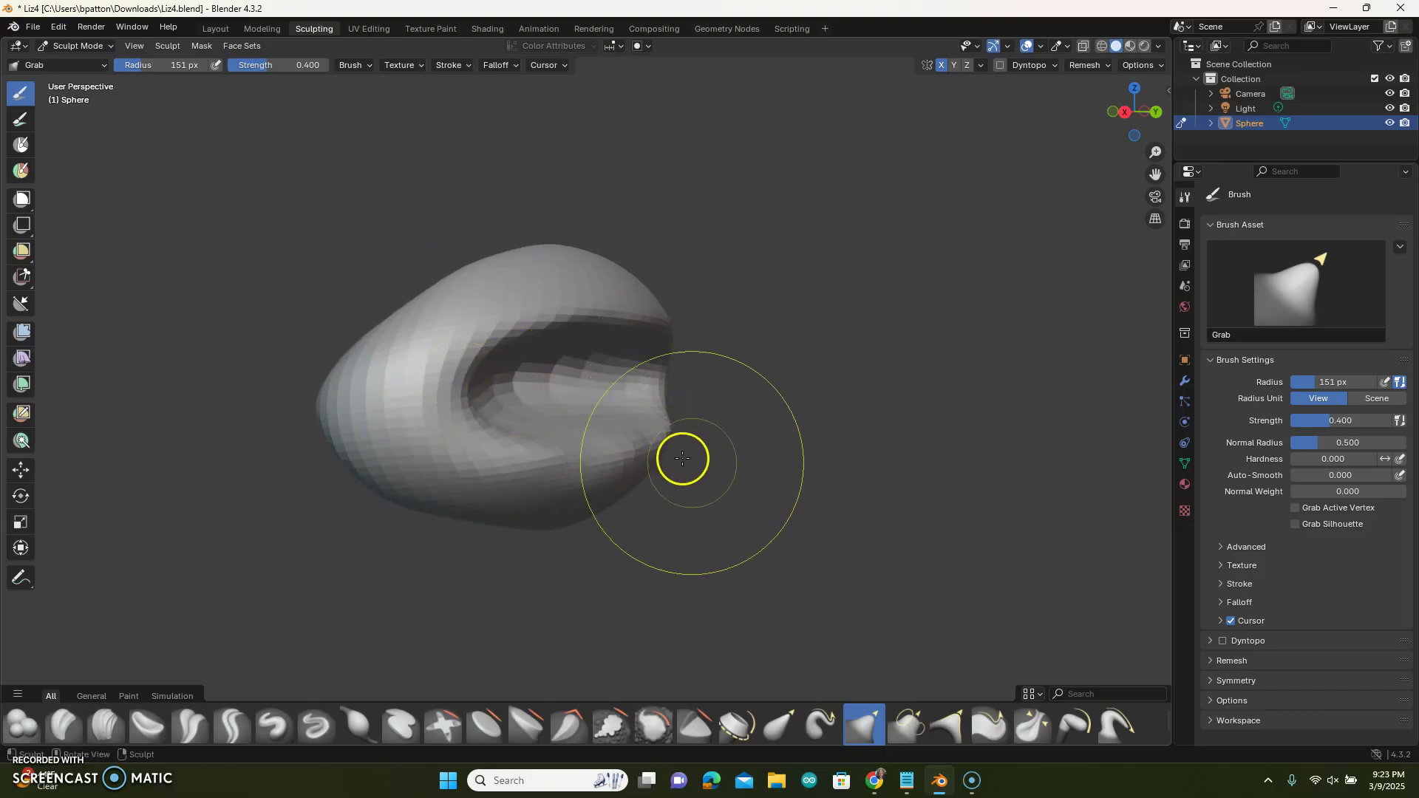
# Widen the hollow by pulling its lower rim downward and its upper rim upward
pyautogui.moveTo(827, 467)
pyautogui.mouseDown(button='middle')
pyautogui.moveTo(937, 396)
pyautogui.moveTo(932, 421)
pyautogui.mouseUp(button='middle')
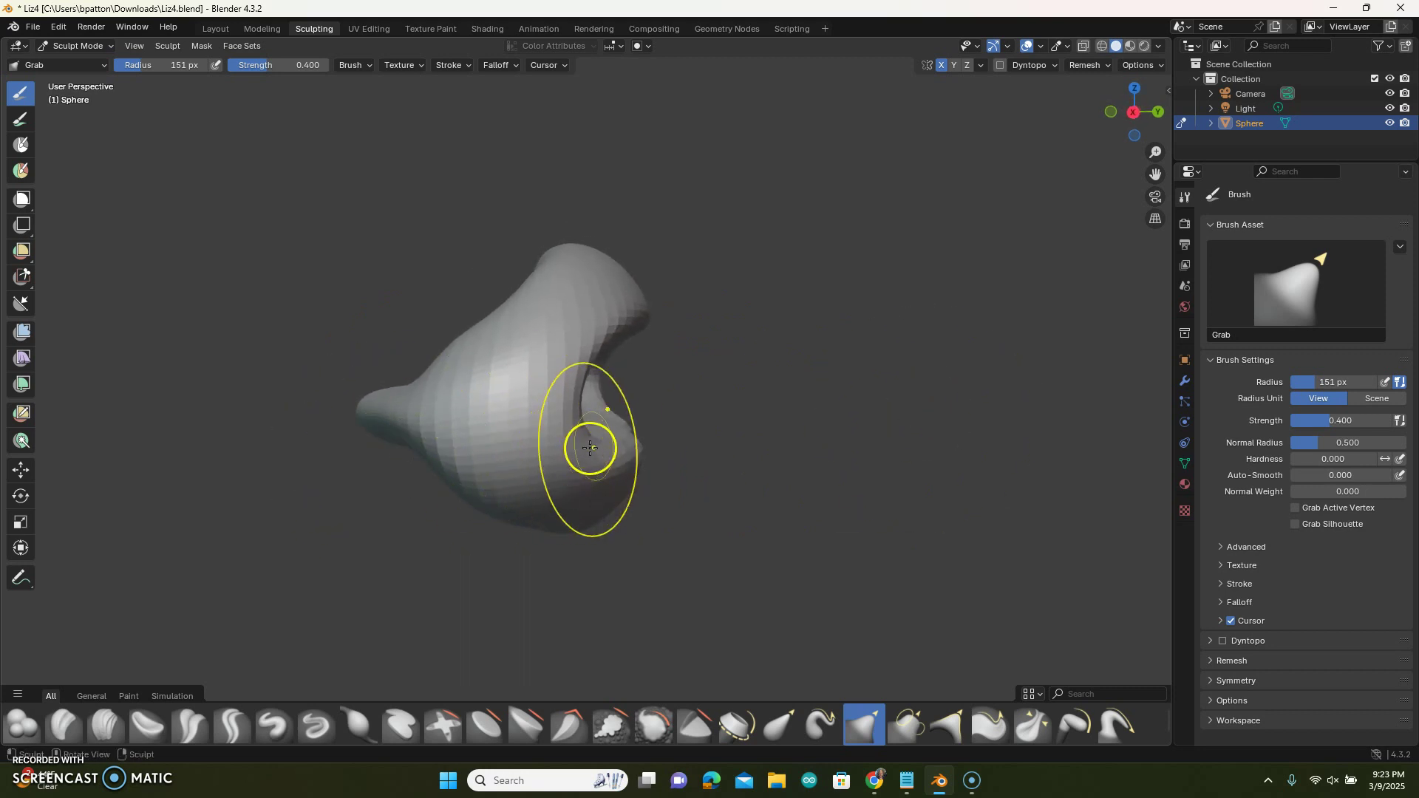
pyautogui.moveTo(754, 440); pyautogui.dragTo(658, 432, button='middle')
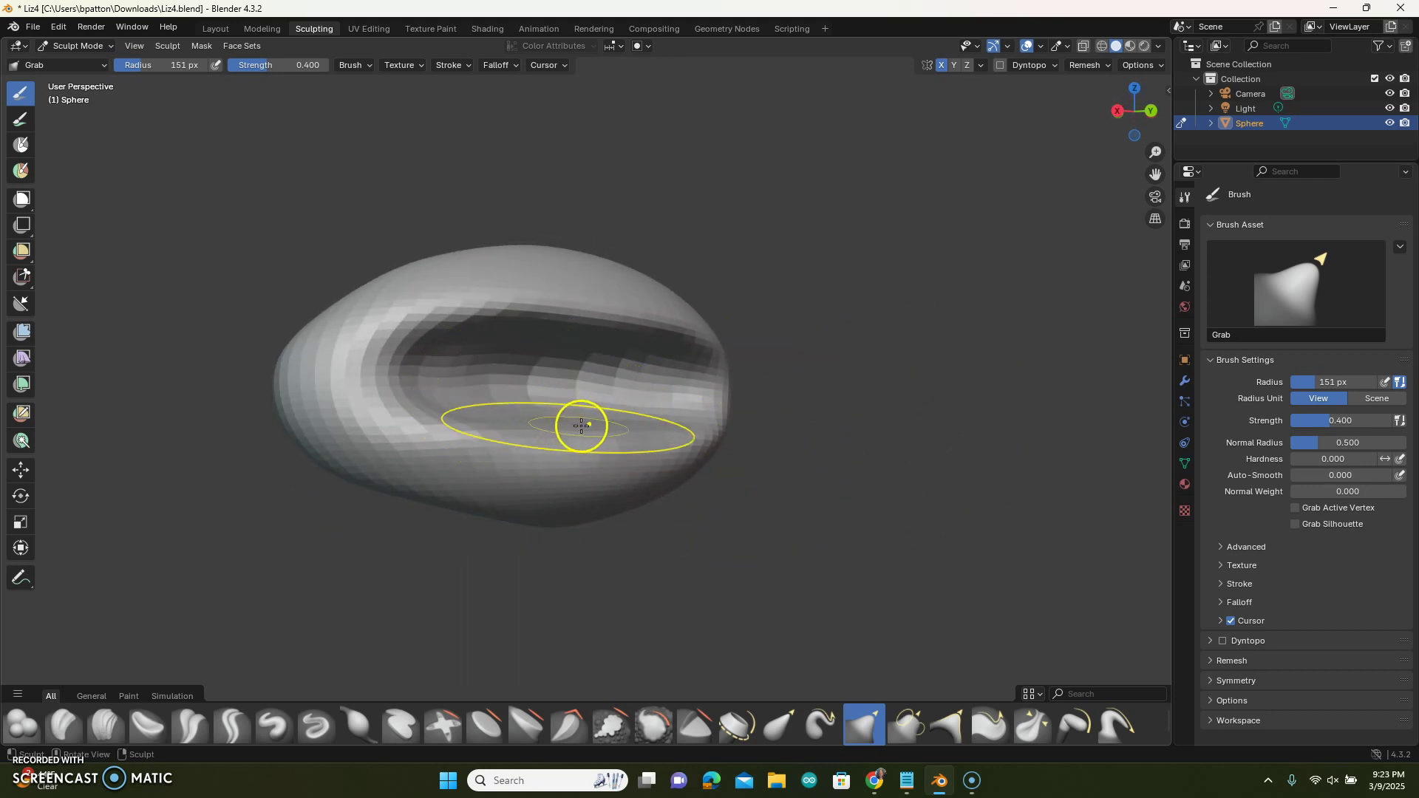
pyautogui.moveTo(619, 428)
pyautogui.mouseDown()
pyautogui.moveTo(617, 458)
pyautogui.moveTo(642, 464)
pyautogui.mouseUp()
pyautogui.moveTo(646, 325)
pyautogui.mouseDown()
pyautogui.moveTo(640, 307)
pyautogui.moveTo(675, 308)
pyautogui.mouseUp()
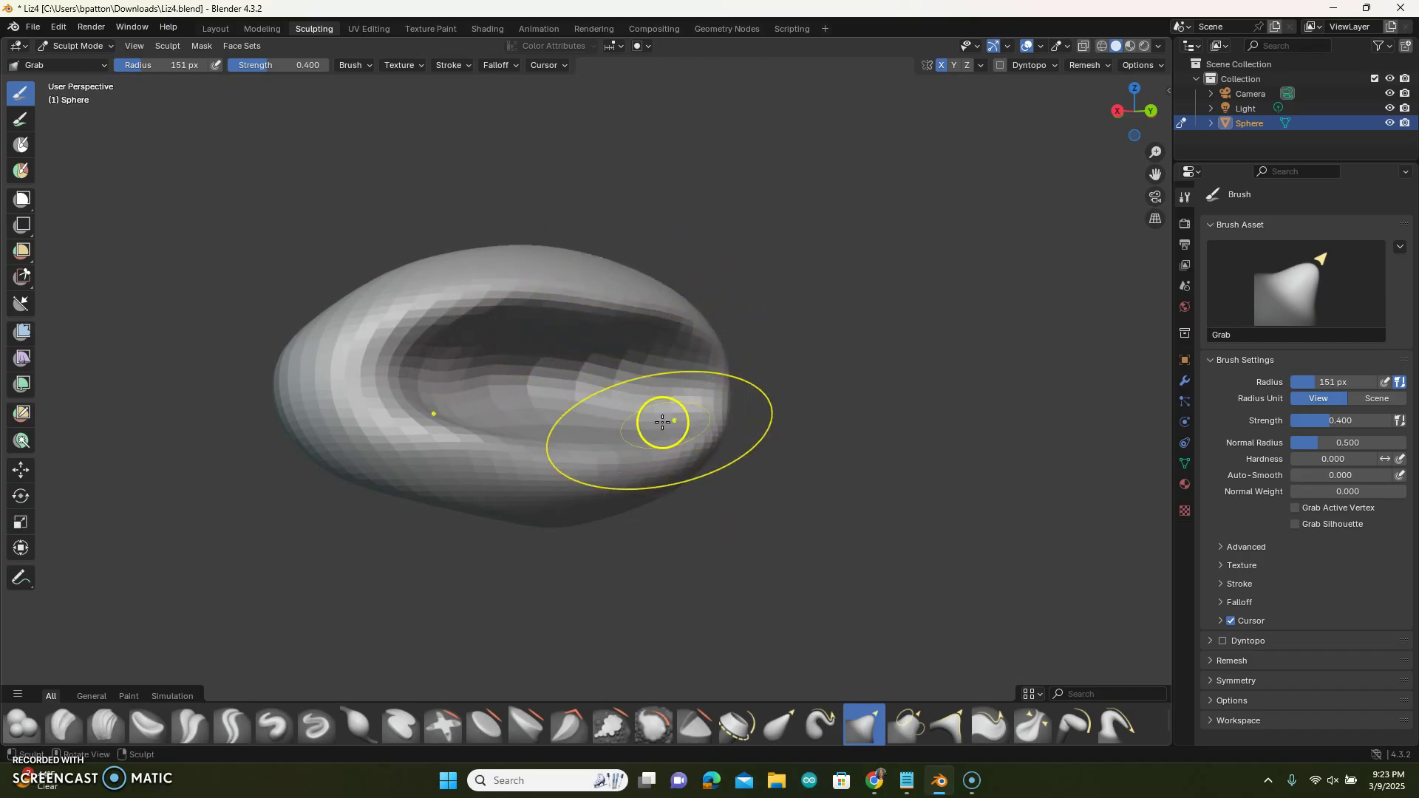
# Reshape the segment's rounded end beside the hollow by pulling its edge inward with several Grab strokes
pyautogui.moveTo(663, 421); pyautogui.dragTo(285, 348, button='middle')
pyautogui.moveTo(212, 364)
pyautogui.mouseDown()
pyautogui.moveTo(299, 362)
pyautogui.moveTo(244, 346)
pyautogui.mouseUp()
pyautogui.moveTo(198, 411); pyautogui.dragTo(267, 435)
pyautogui.moveTo(176, 384); pyautogui.dragTo(216, 386)
pyautogui.moveTo(234, 317)
pyautogui.mouseDown()
pyautogui.moveTo(266, 320)
pyautogui.moveTo(269, 285)
pyautogui.mouseUp()
pyautogui.moveTo(231, 437); pyautogui.dragTo(281, 436)
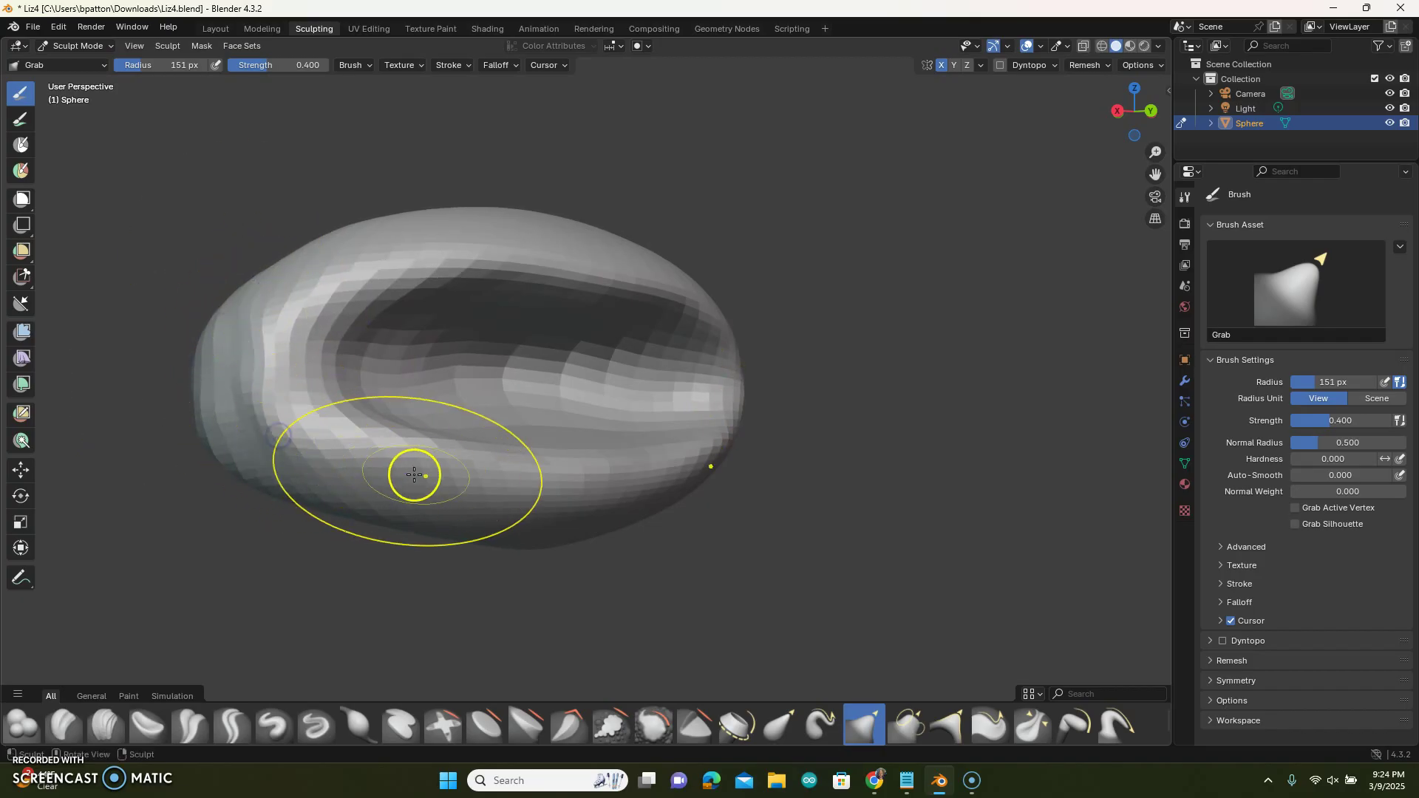
# Smooth the bulge on the segment's upper slope by pulling it inward and downward with the Grab brush
pyautogui.moveTo(664, 413)
pyautogui.mouseDown(button='middle')
pyautogui.moveTo(805, 437)
pyautogui.moveTo(801, 466)
pyautogui.mouseUp(button='middle')
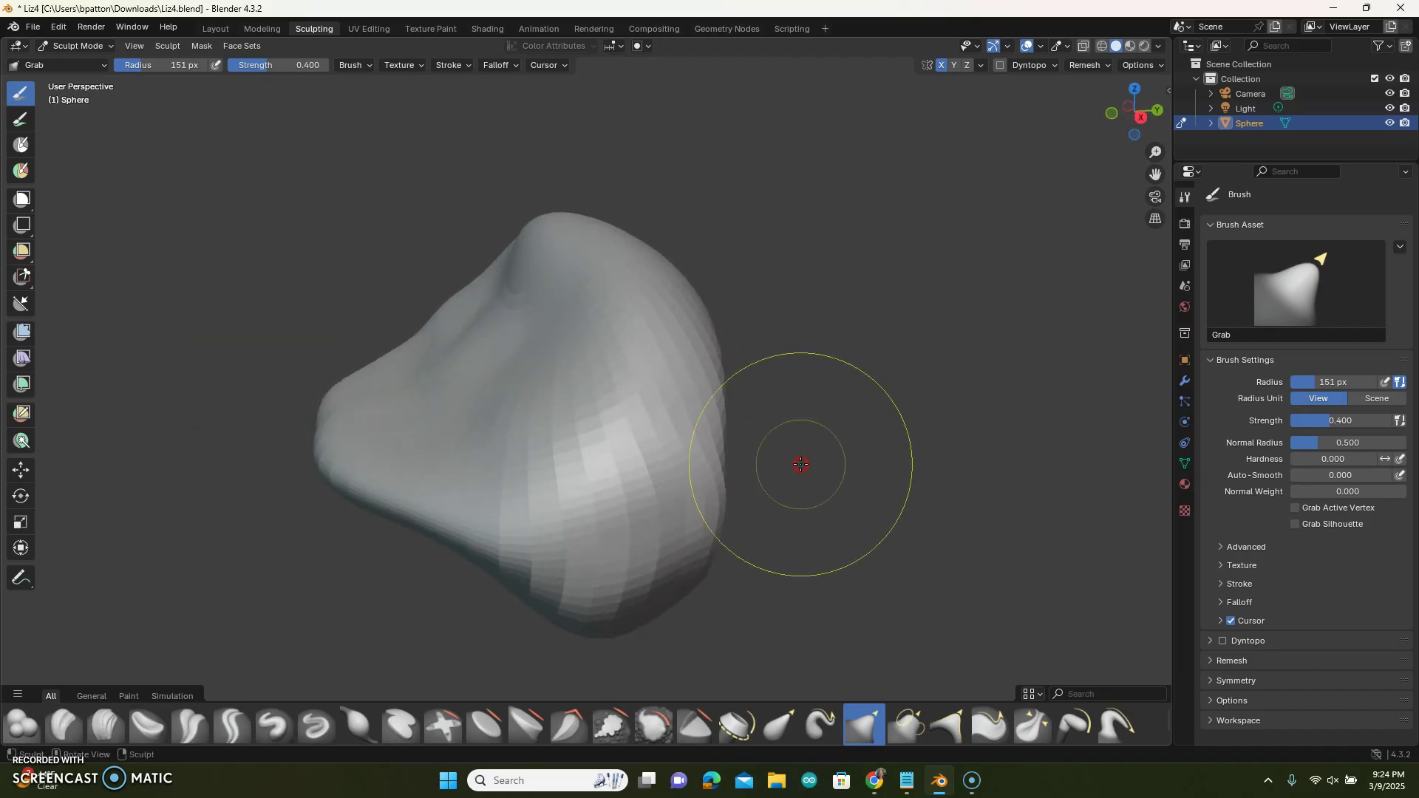
pyautogui.moveTo(523, 269)
pyautogui.mouseDown()
pyautogui.moveTo(539, 247)
pyautogui.moveTo(558, 277)
pyautogui.moveTo(535, 241)
pyautogui.moveTo(564, 308)
pyautogui.mouseUp()
pyautogui.moveTo(720, 405); pyautogui.dragTo(703, 362, button='middle')
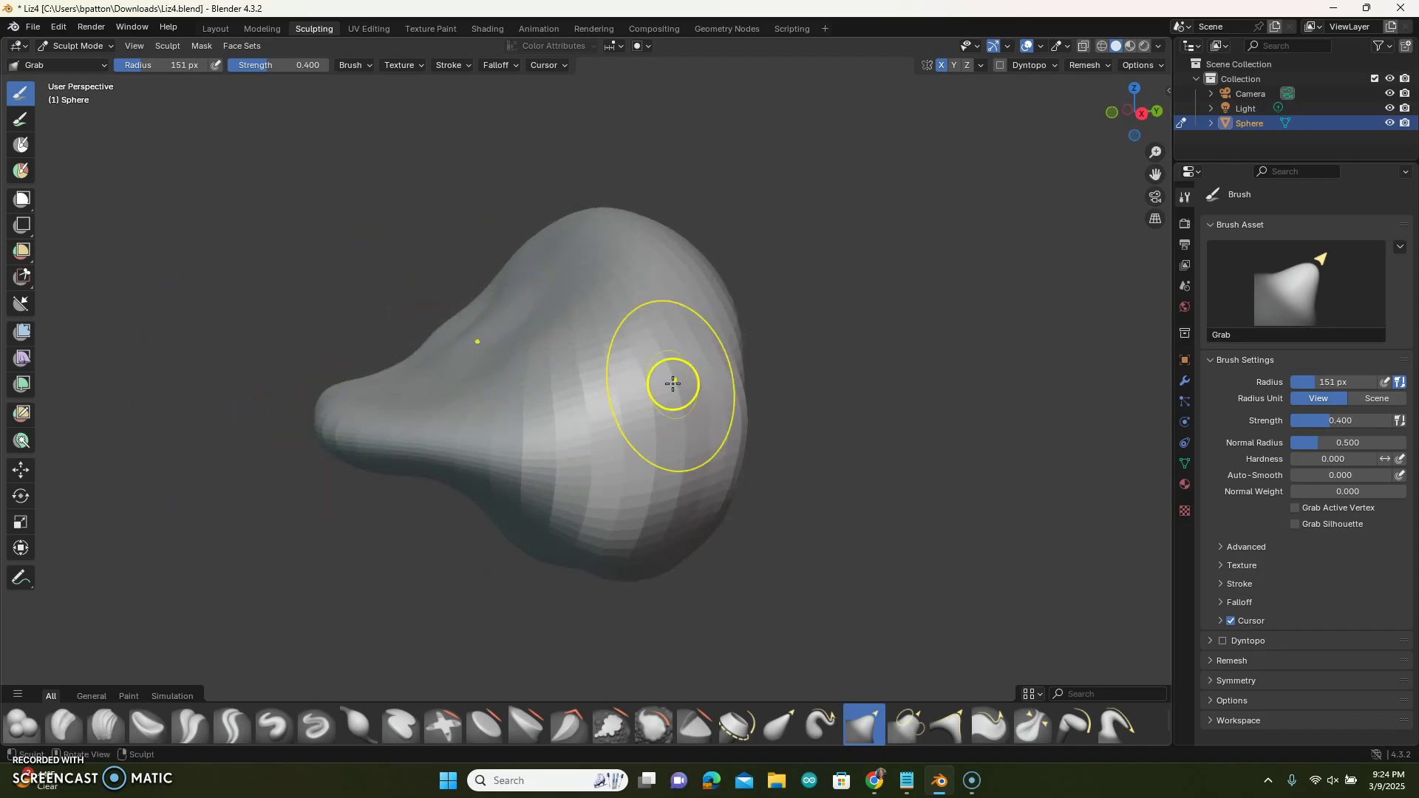
pyautogui.scroll(-3, 674, 379)
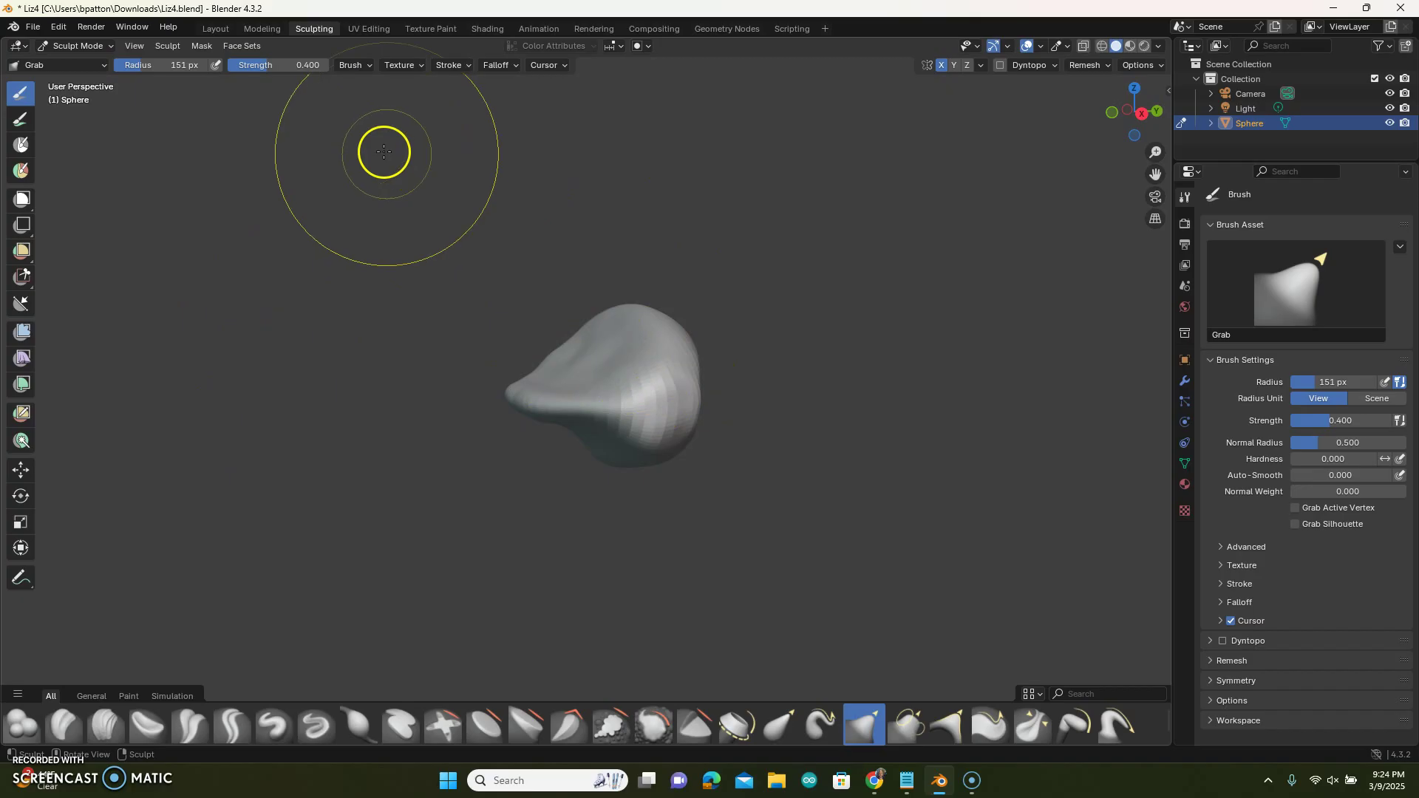
# Switch to the Layout workspace and add a mesh cylinder at the origin
pyautogui.click(215, 29)
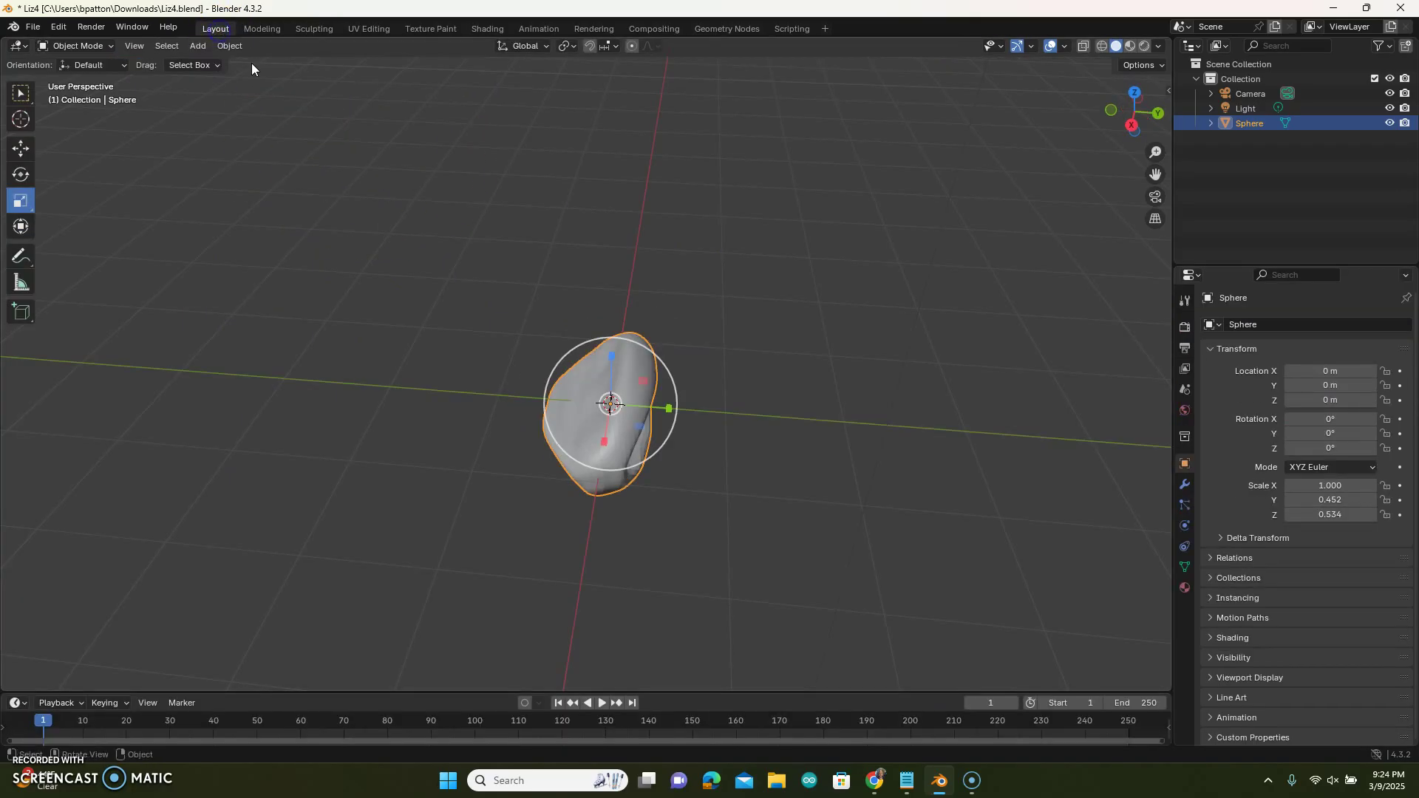
pyautogui.scroll(5, 685, 420)
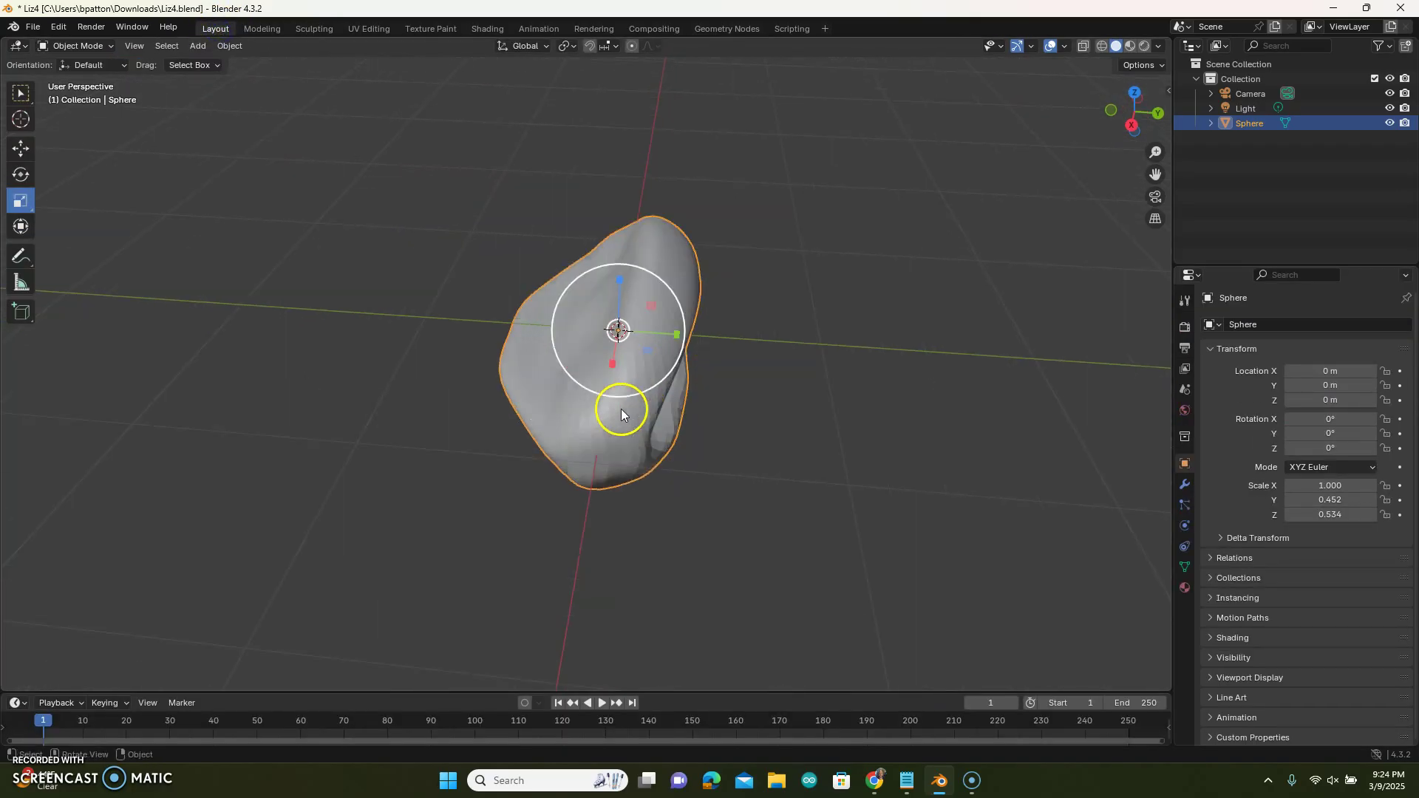
pyautogui.click(843, 371)
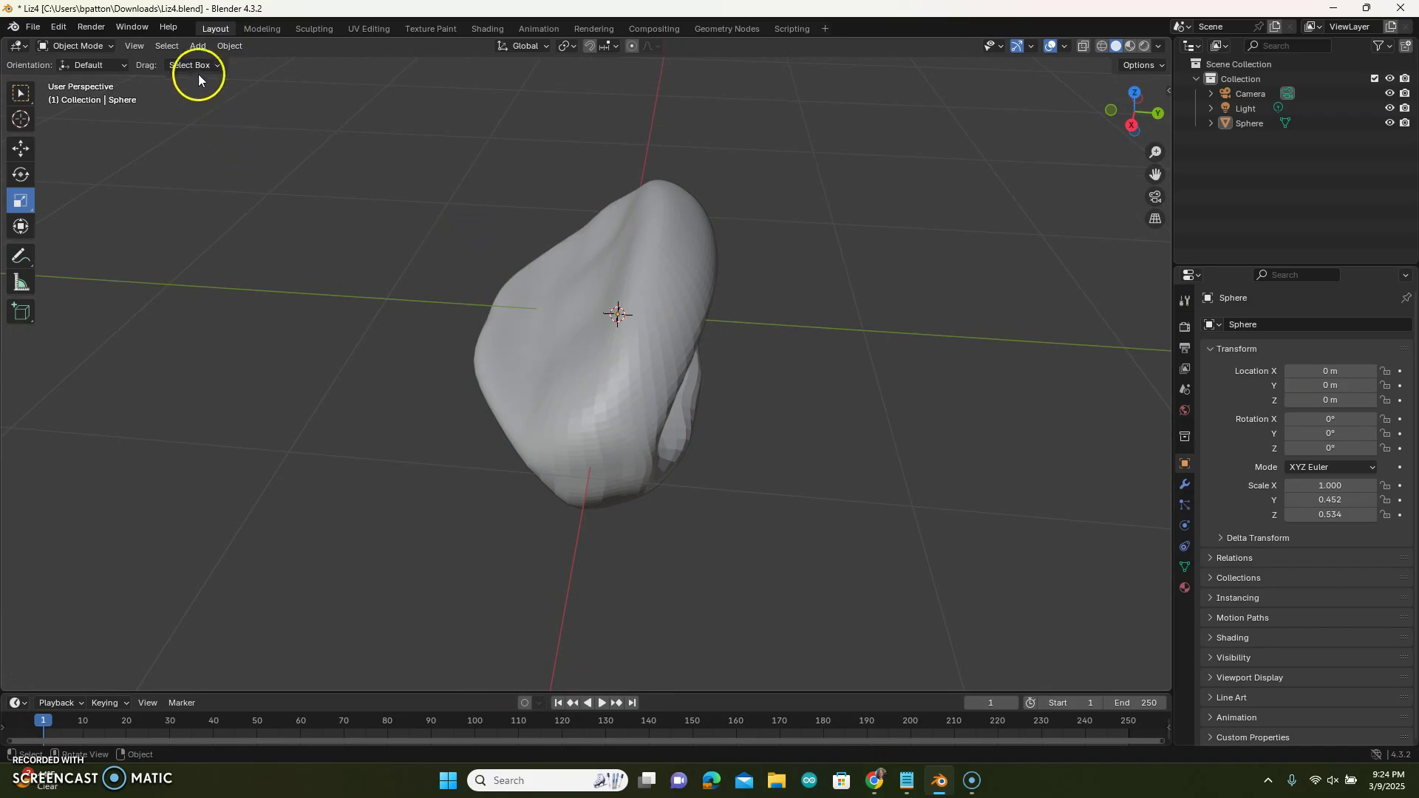
pyautogui.click(194, 46)
pyautogui.moveTo(206, 60)
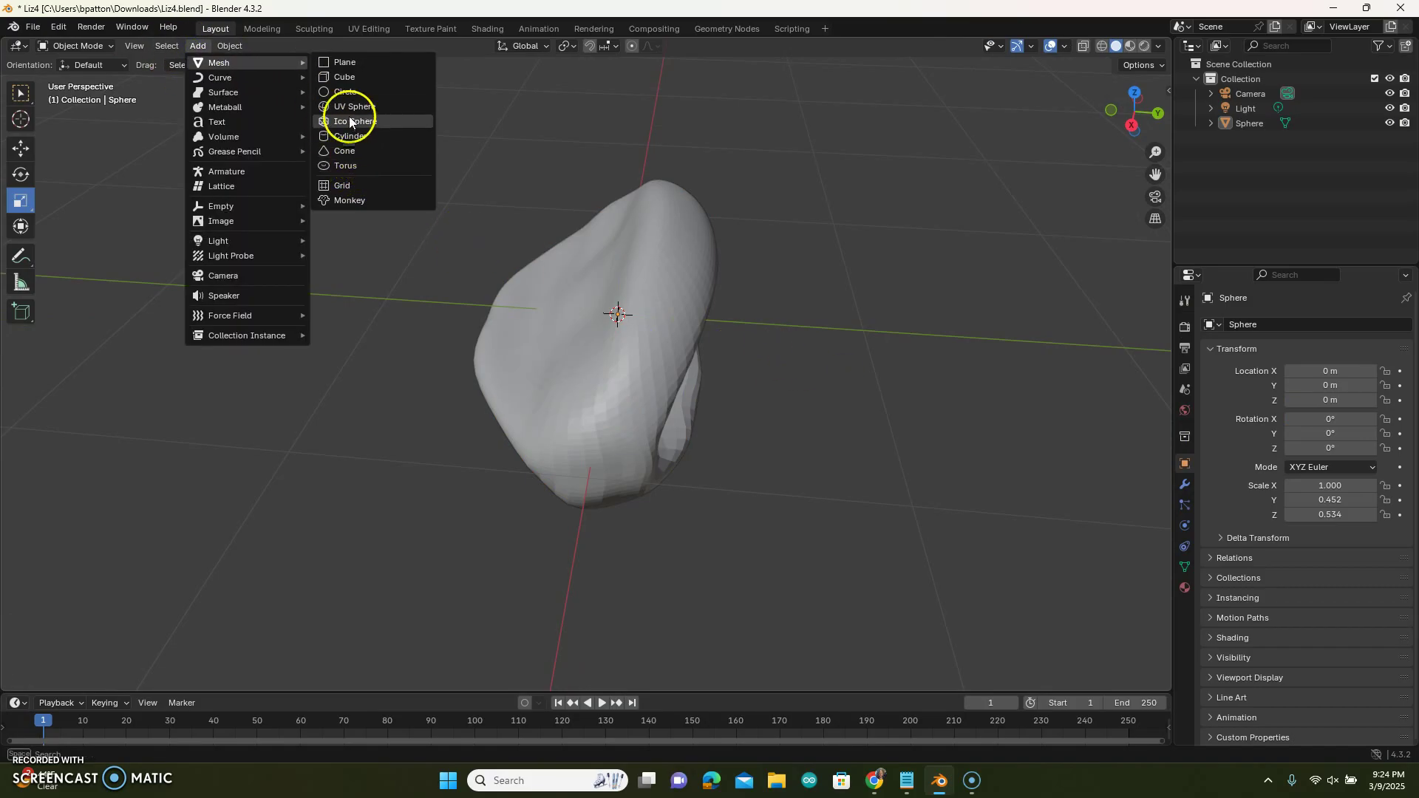
pyautogui.click(353, 140)
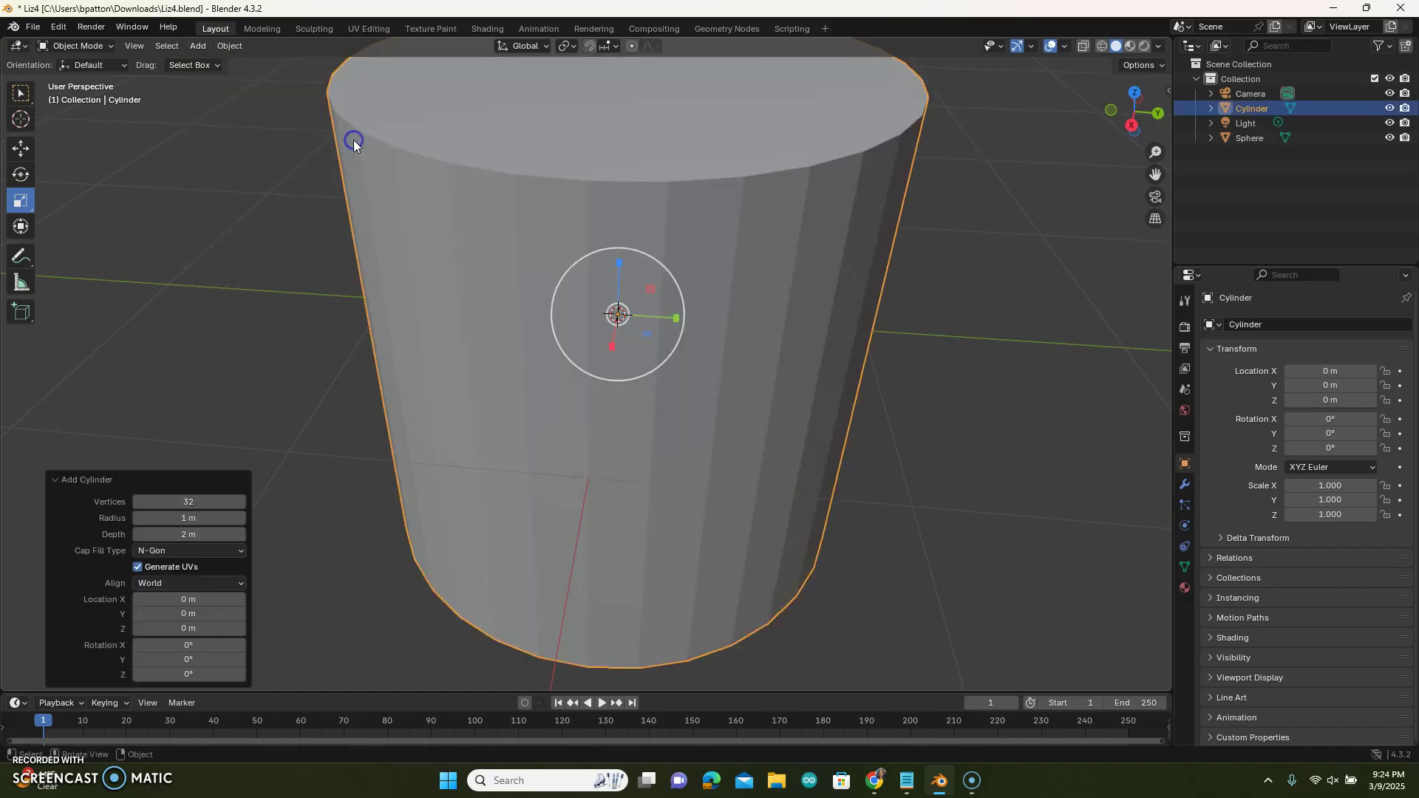
# Scale the cylinder down to about 0.213 in X and Y and 0.612 in Z
pyautogui.scroll(-4, 857, 294)
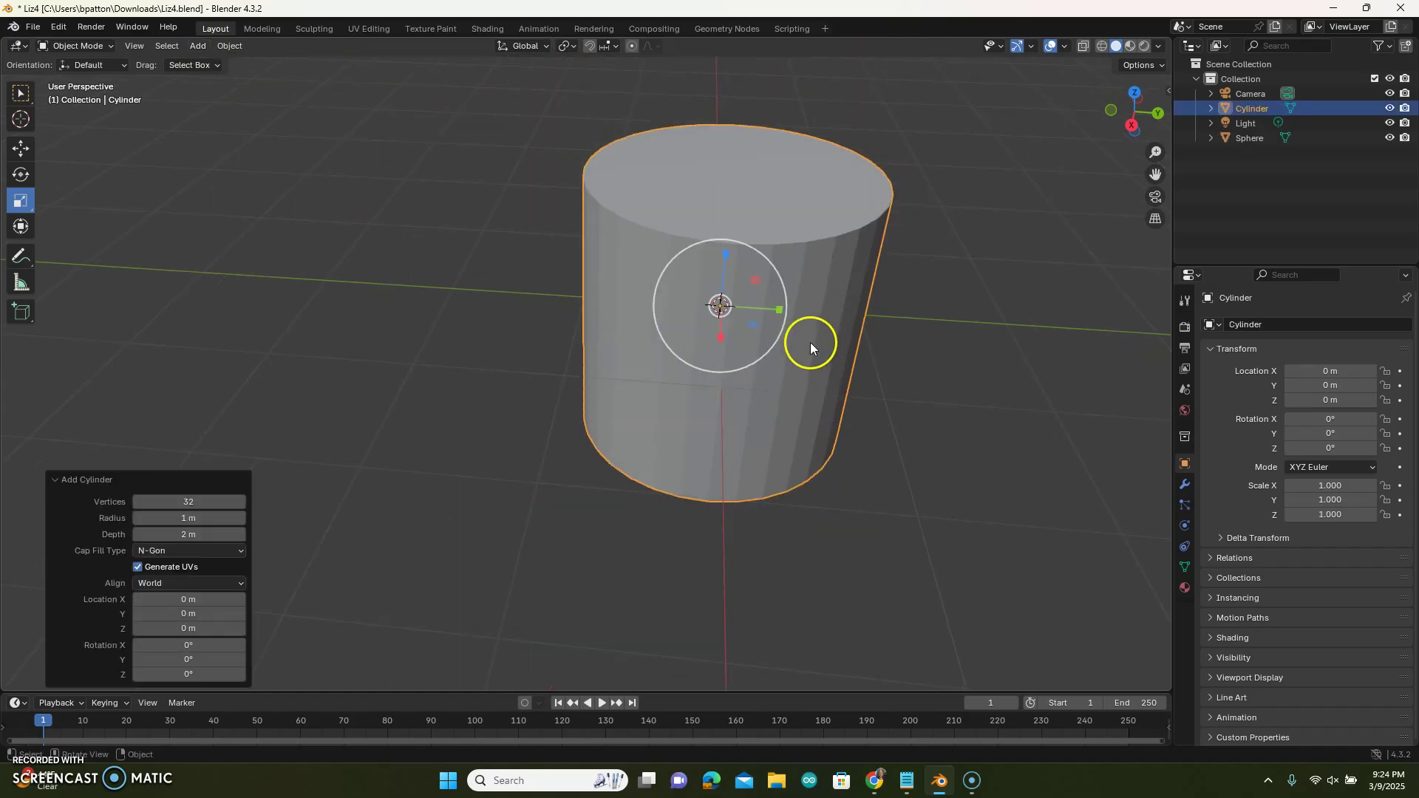
pyautogui.moveTo(784, 290); pyautogui.dragTo(708, 146)
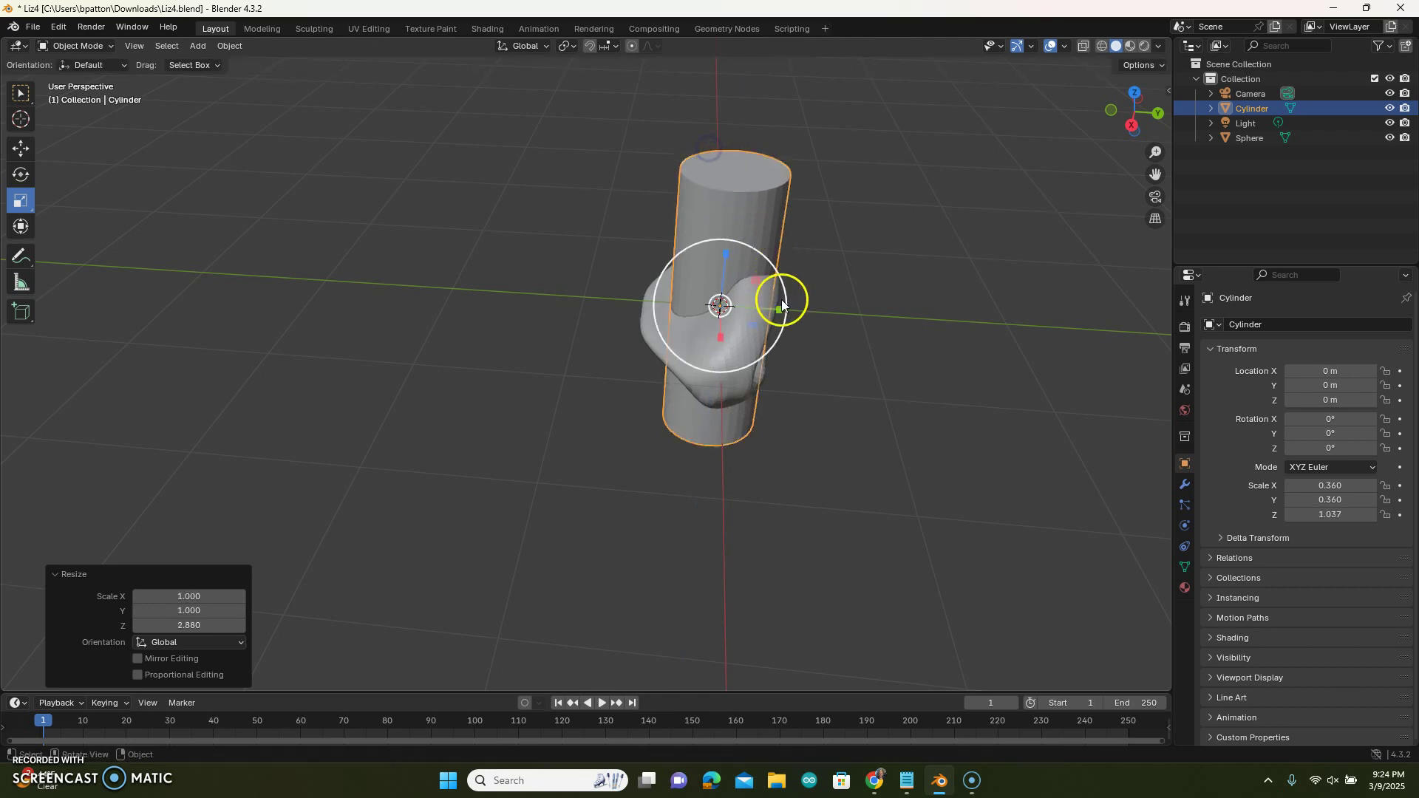
pyautogui.moveTo(786, 300); pyautogui.dragTo(758, 311)
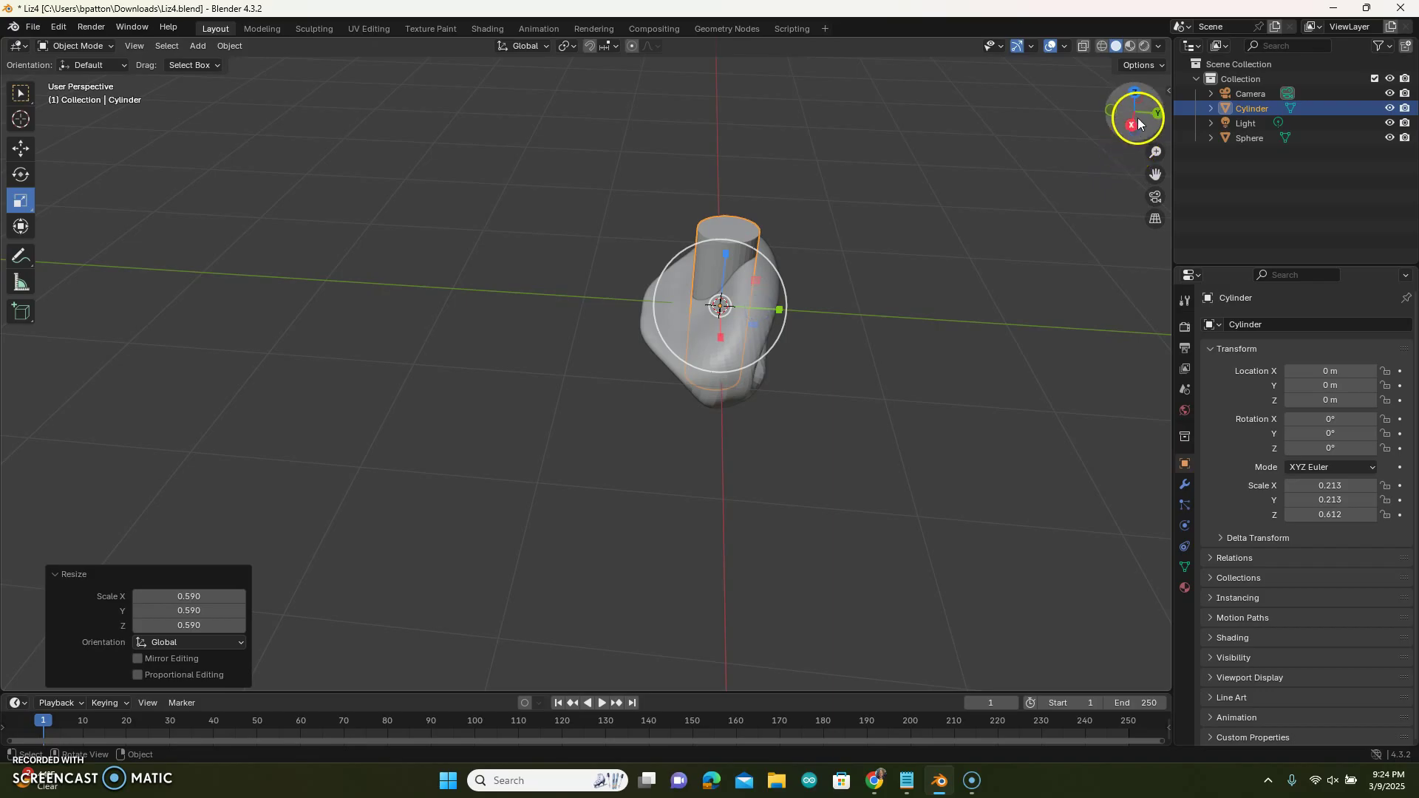
# Move the cylinder about -0.257 m along Y toward the segment's ridge in top view
pyautogui.click(1136, 94)
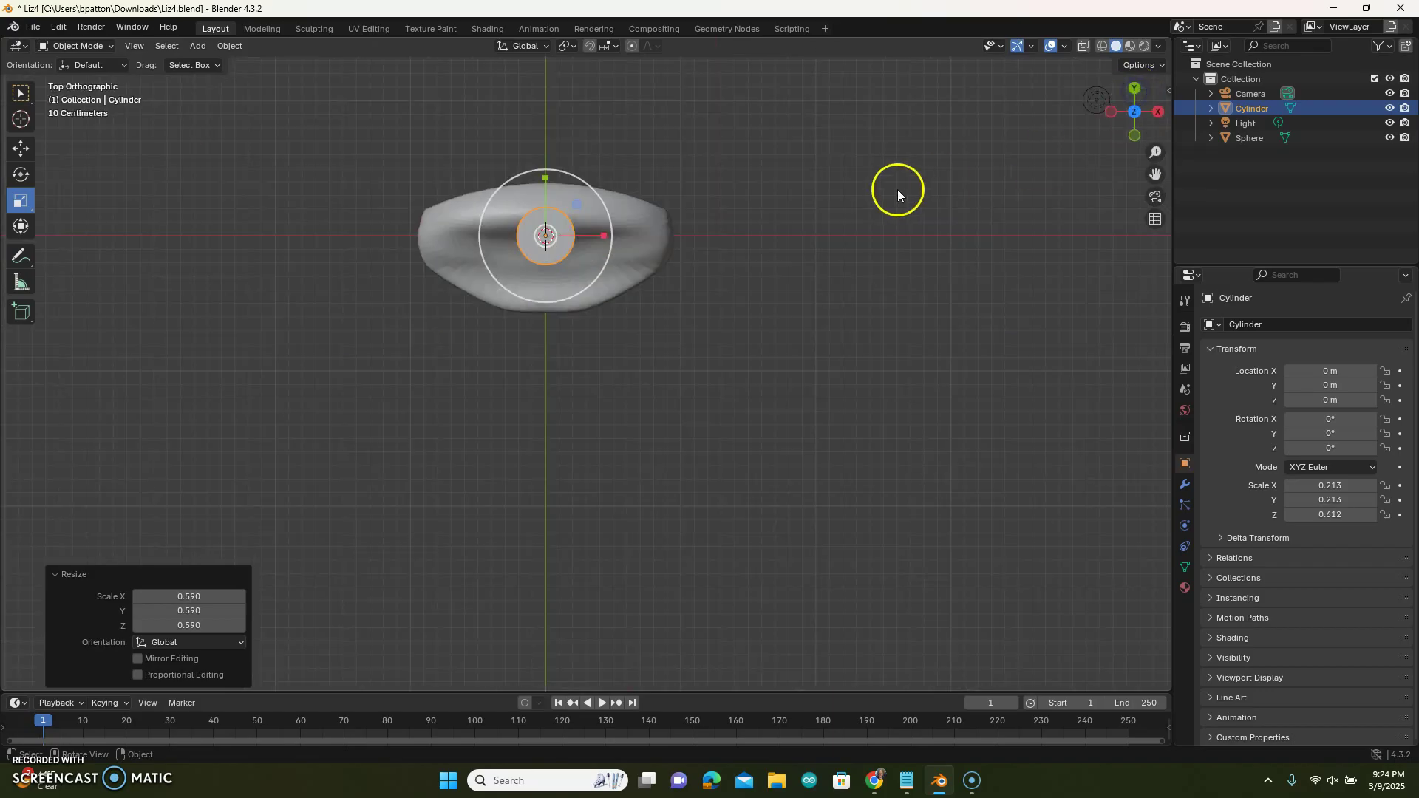
pyautogui.click(27, 153)
pyautogui.moveTo(545, 175); pyautogui.dragTo(553, 209)
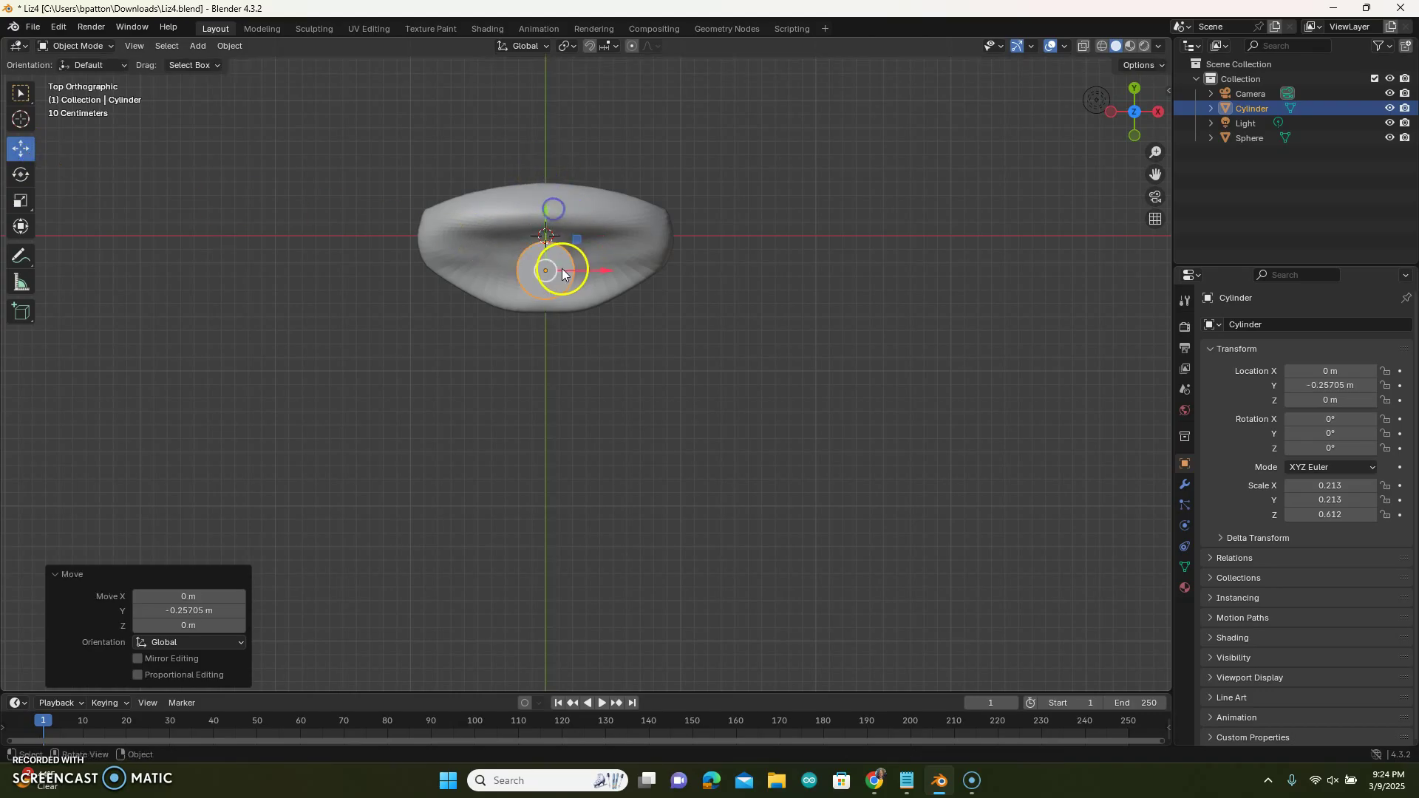
# Shrink the cylinder uniformly and widen it along X to a scale of about 0.193, 0.148 and 0.427
pyautogui.scroll(5, 550, 274)
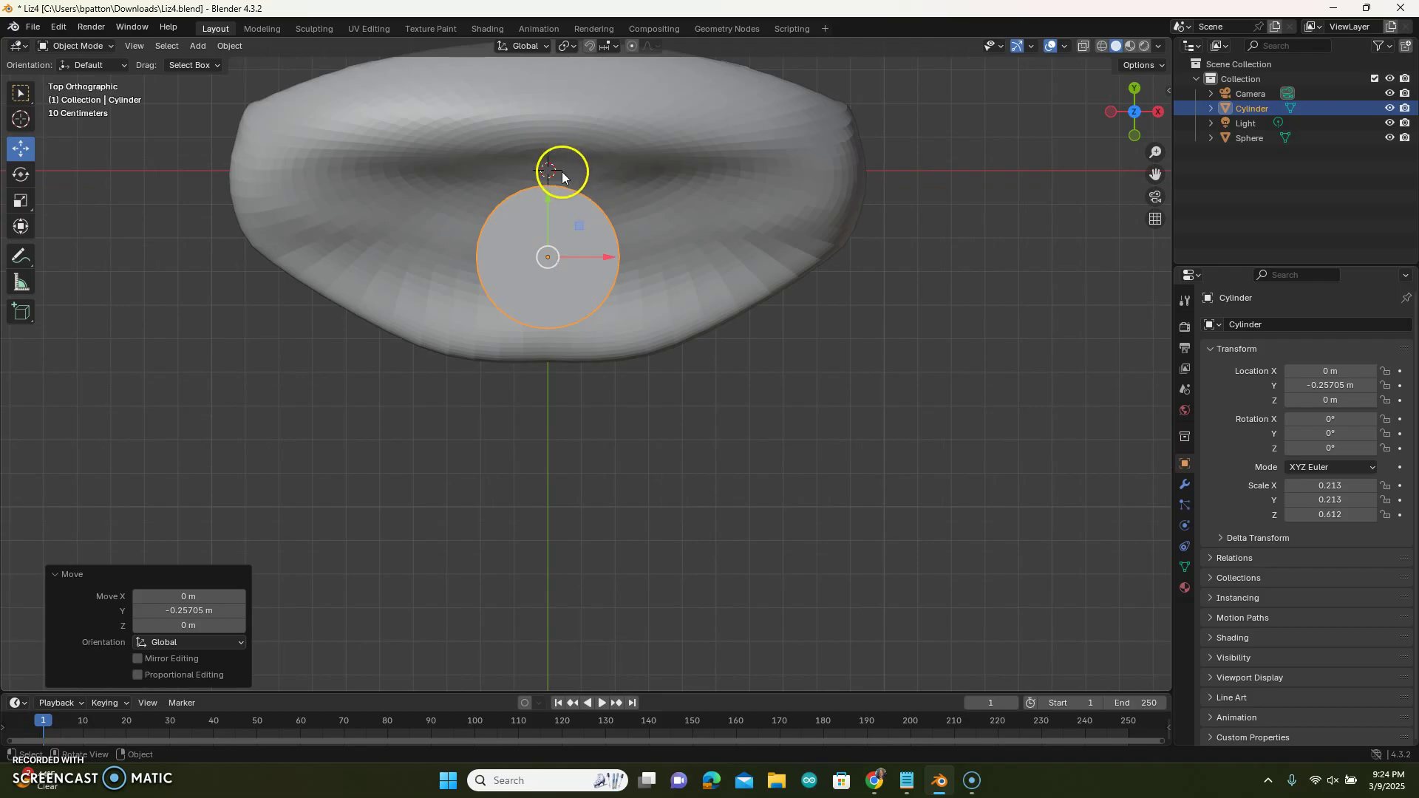
pyautogui.click(21, 201)
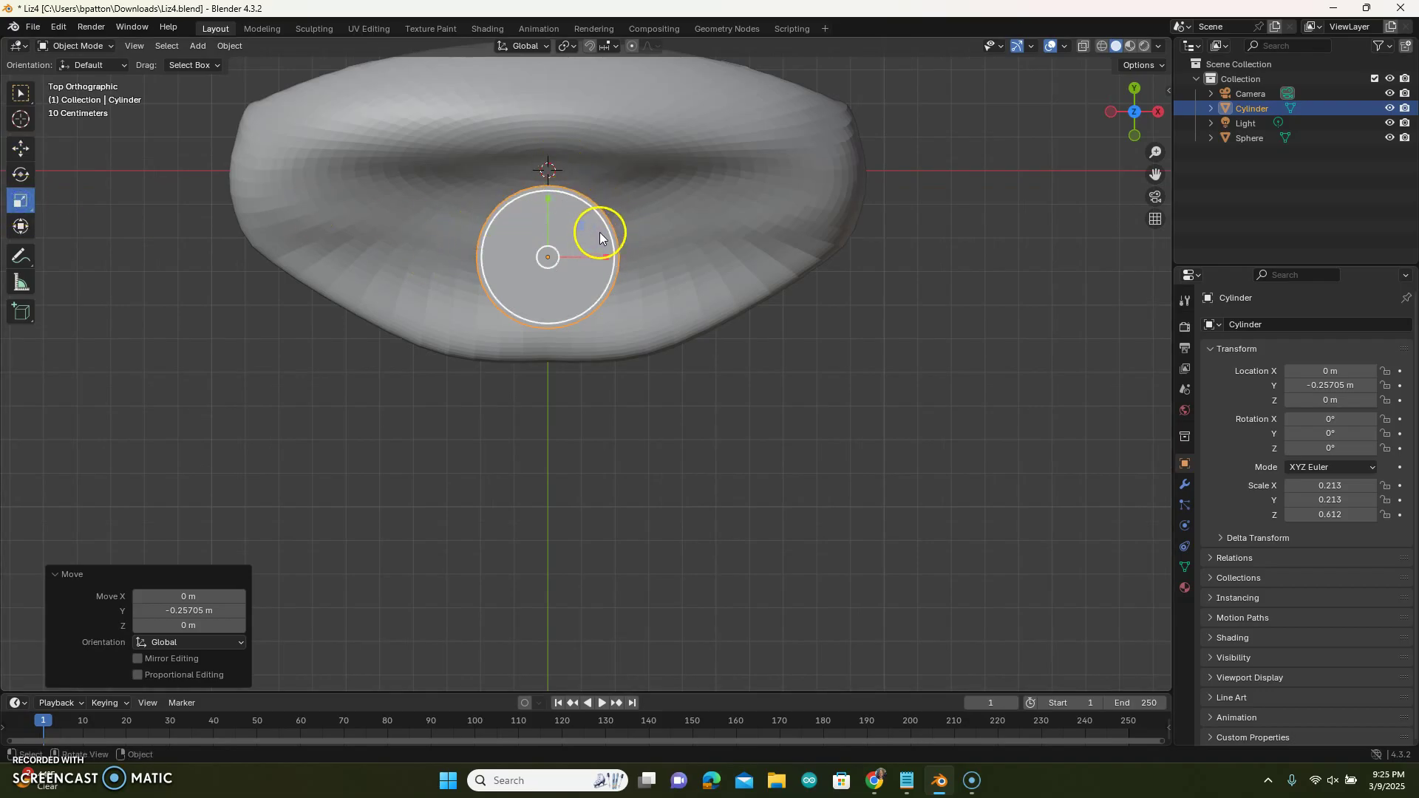
pyautogui.moveTo(606, 229); pyautogui.dragTo(585, 233)
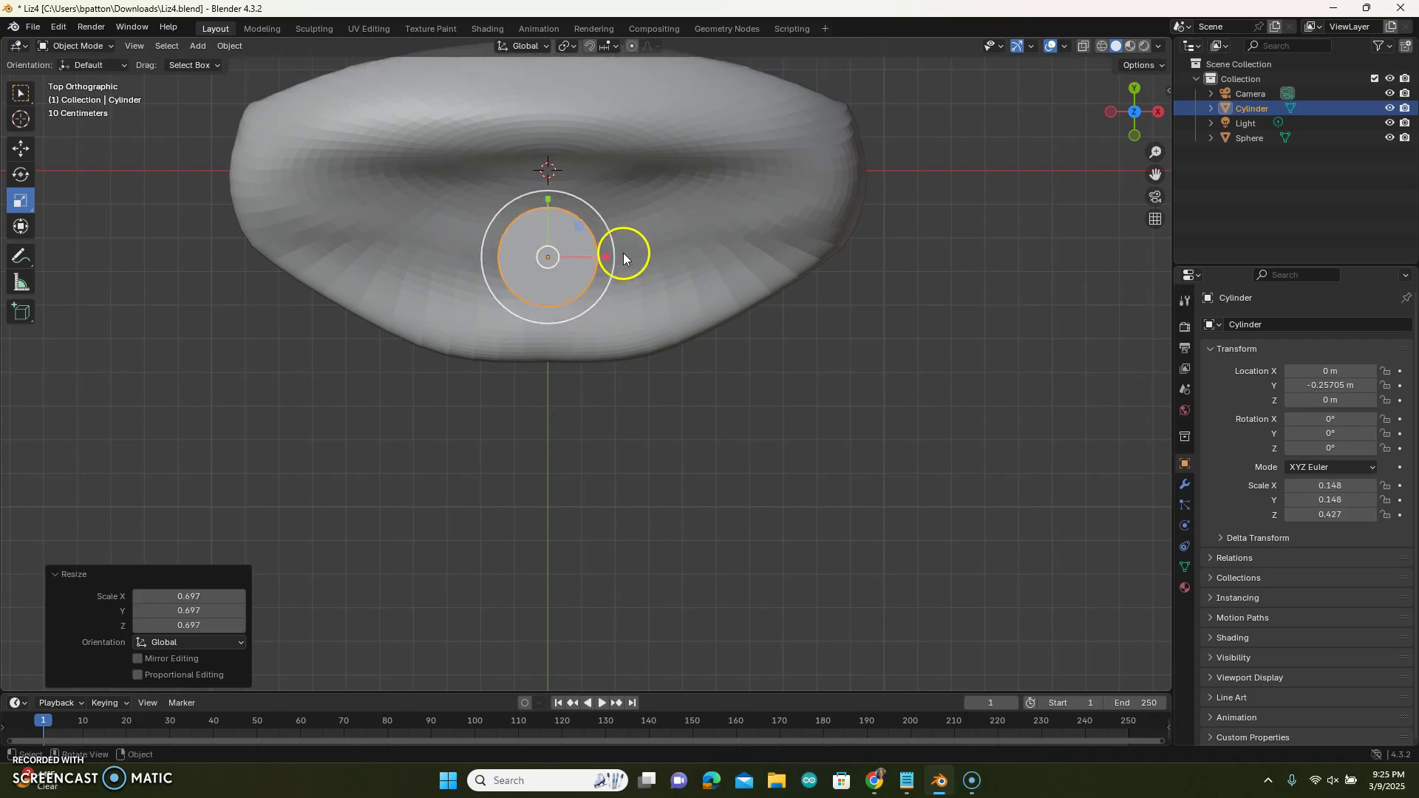
pyautogui.moveTo(609, 257); pyautogui.dragTo(632, 257)
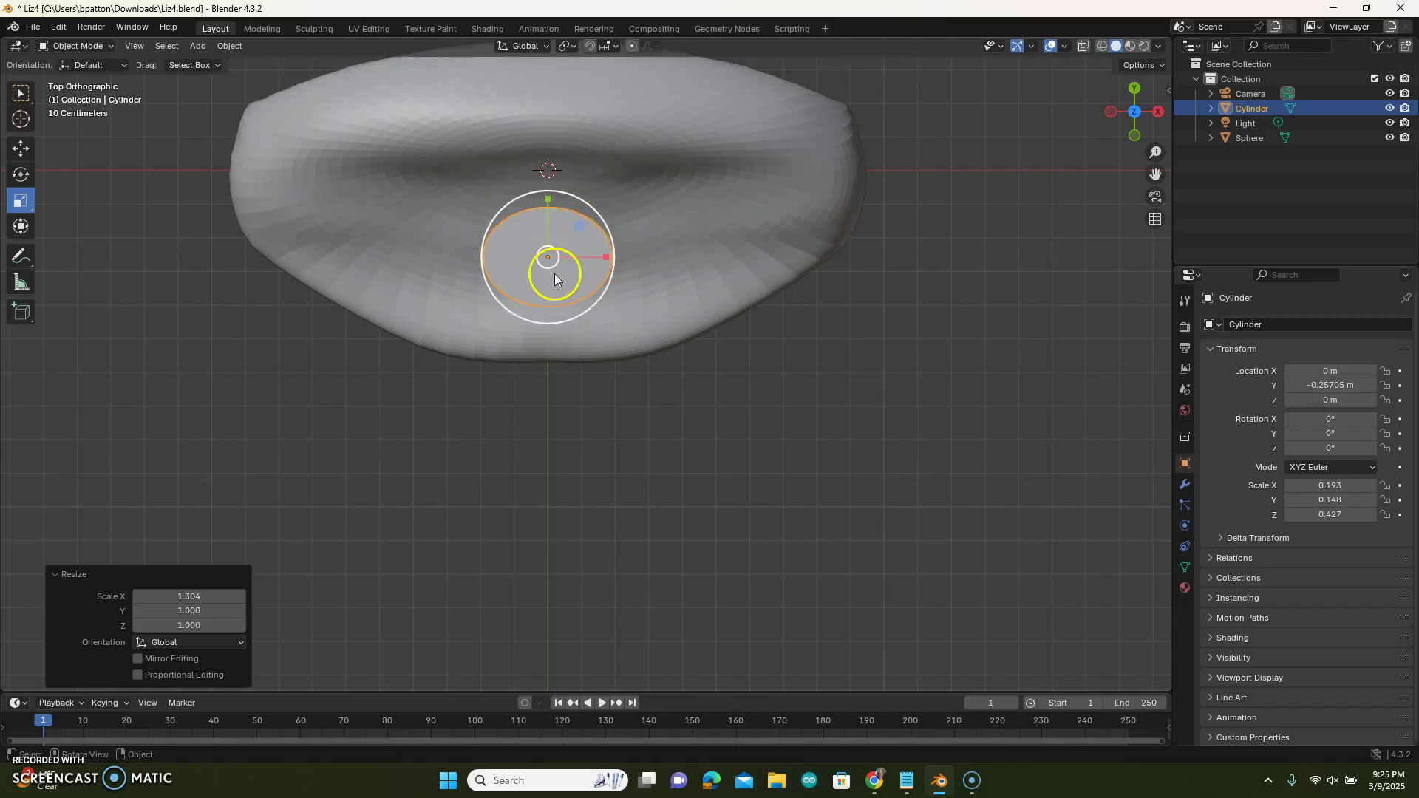
# Move the cylinder closer to the ridge's outer edge, to about -0.334 m in Y, and deselect it
pyautogui.click(20, 148)
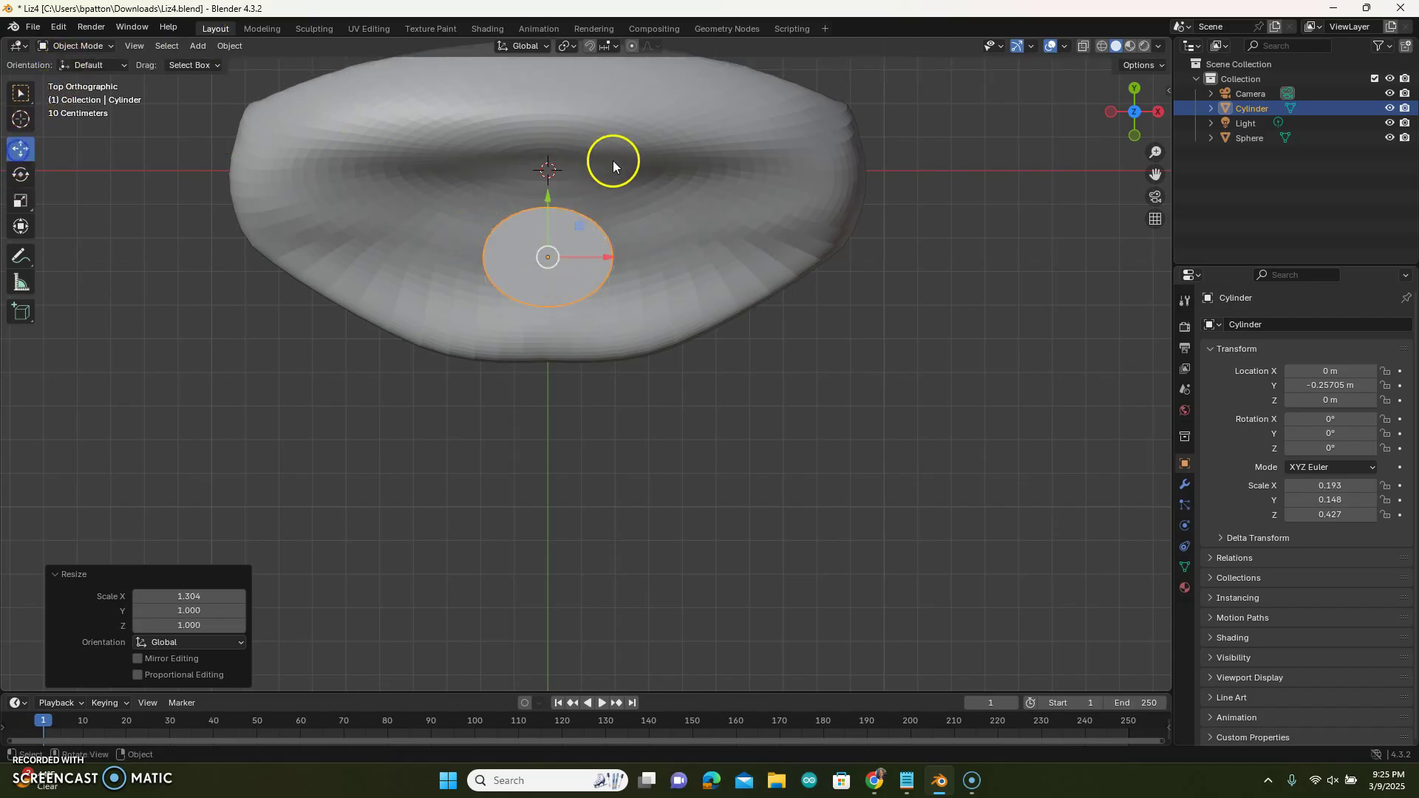
pyautogui.moveTo(550, 211); pyautogui.dragTo(546, 224)
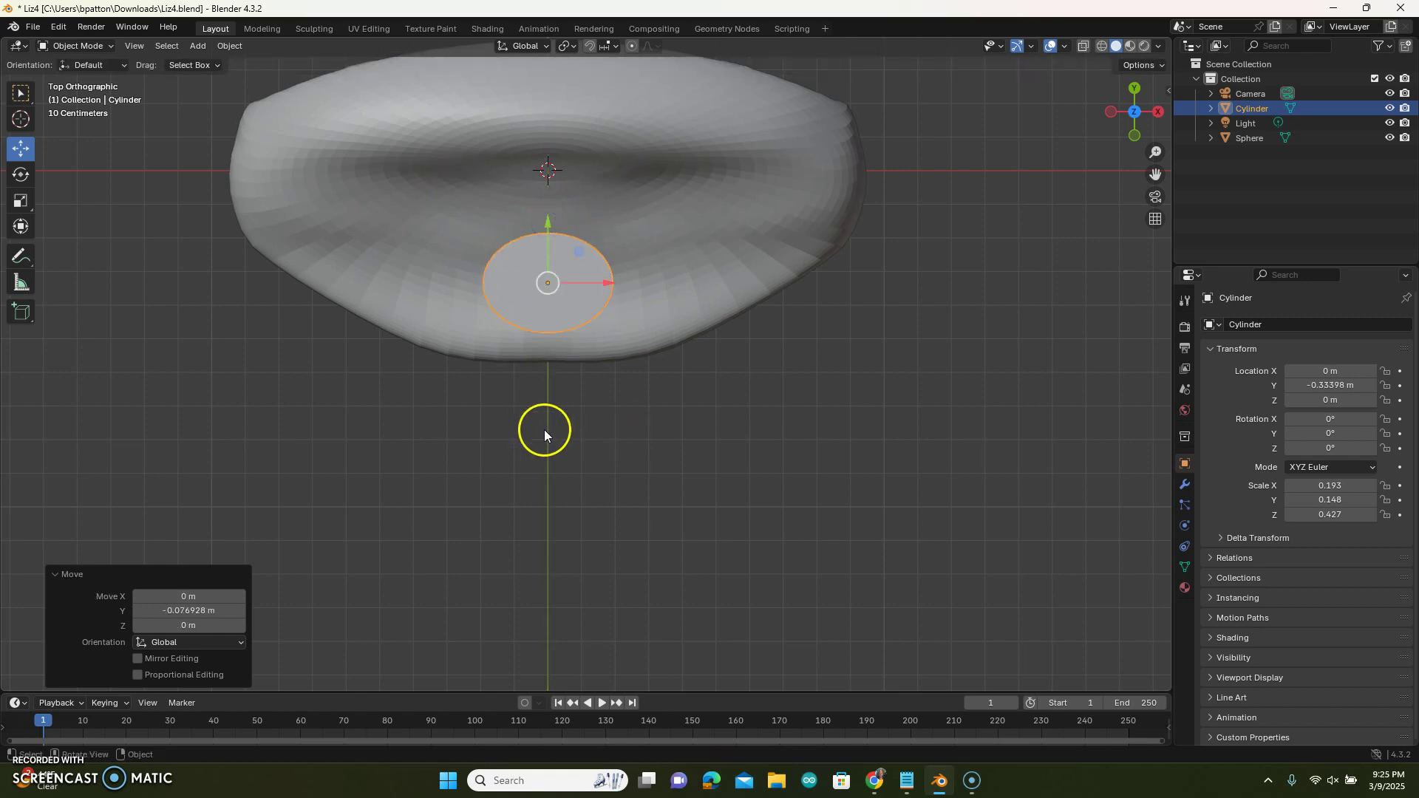
pyautogui.moveTo(688, 434); pyautogui.dragTo(484, 336, button='middle')
pyautogui.click(438, 249)
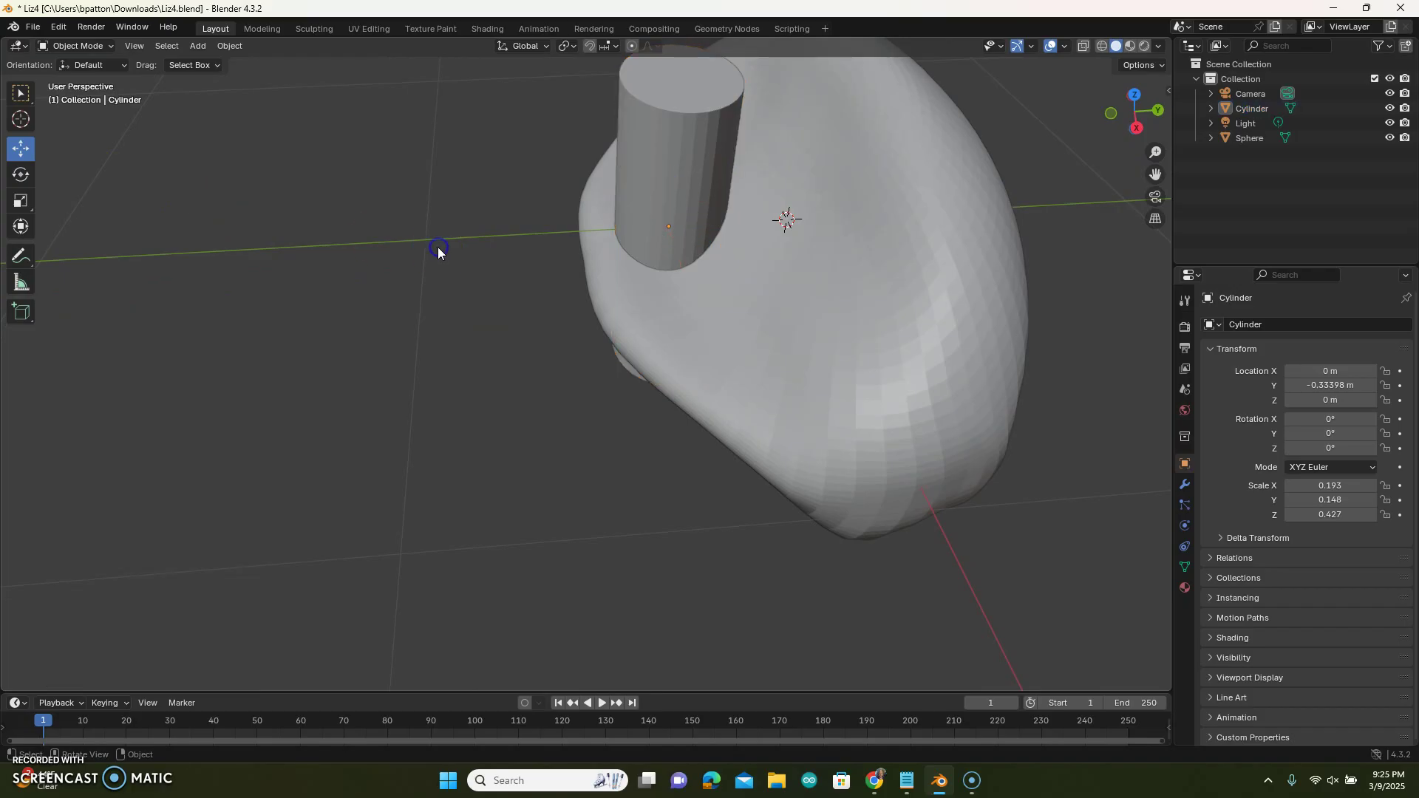
pyautogui.scroll(-4, 390, 249)
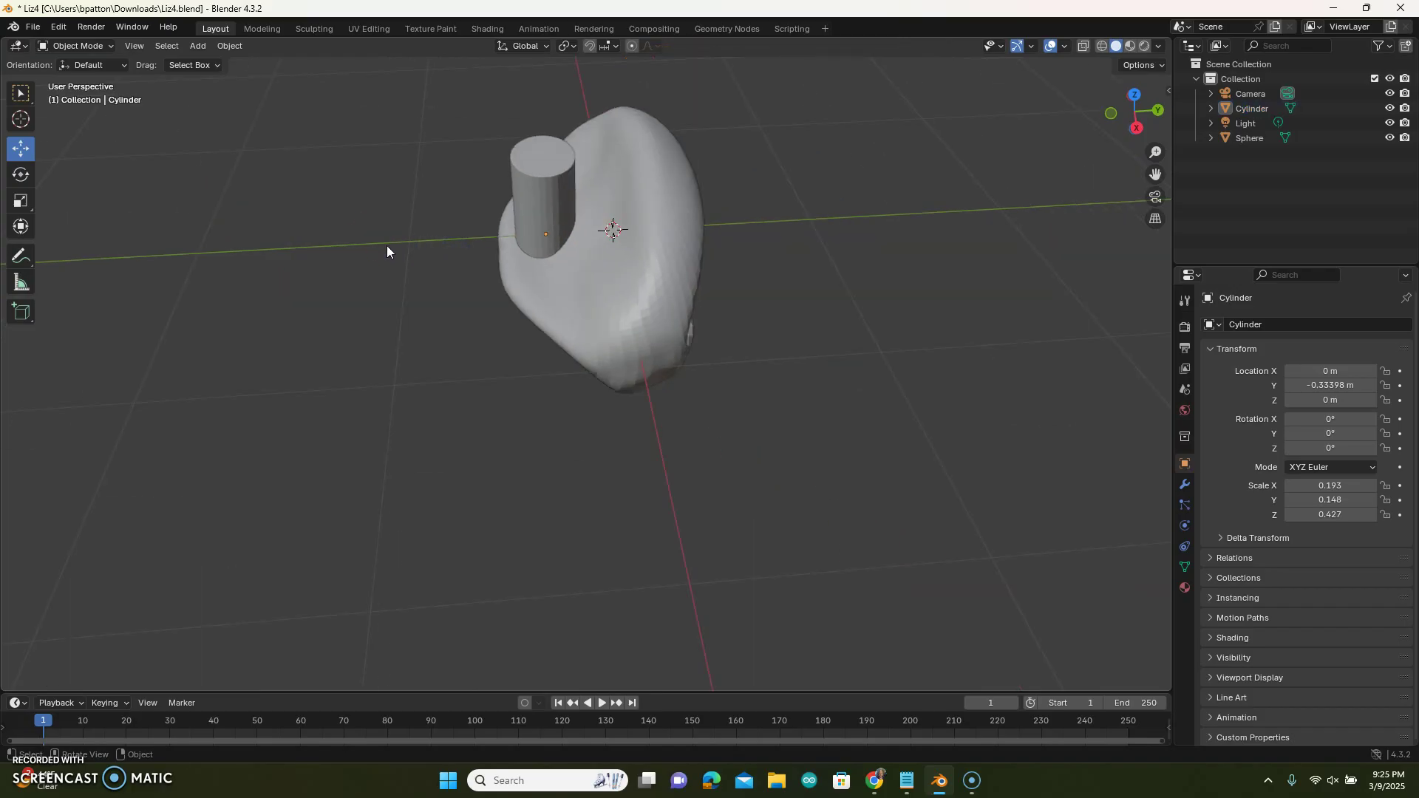
# Cut the cylinder's shape out of the body segment with a Boolean Difference modifier and apply the modifier
pyautogui.click(670, 291)
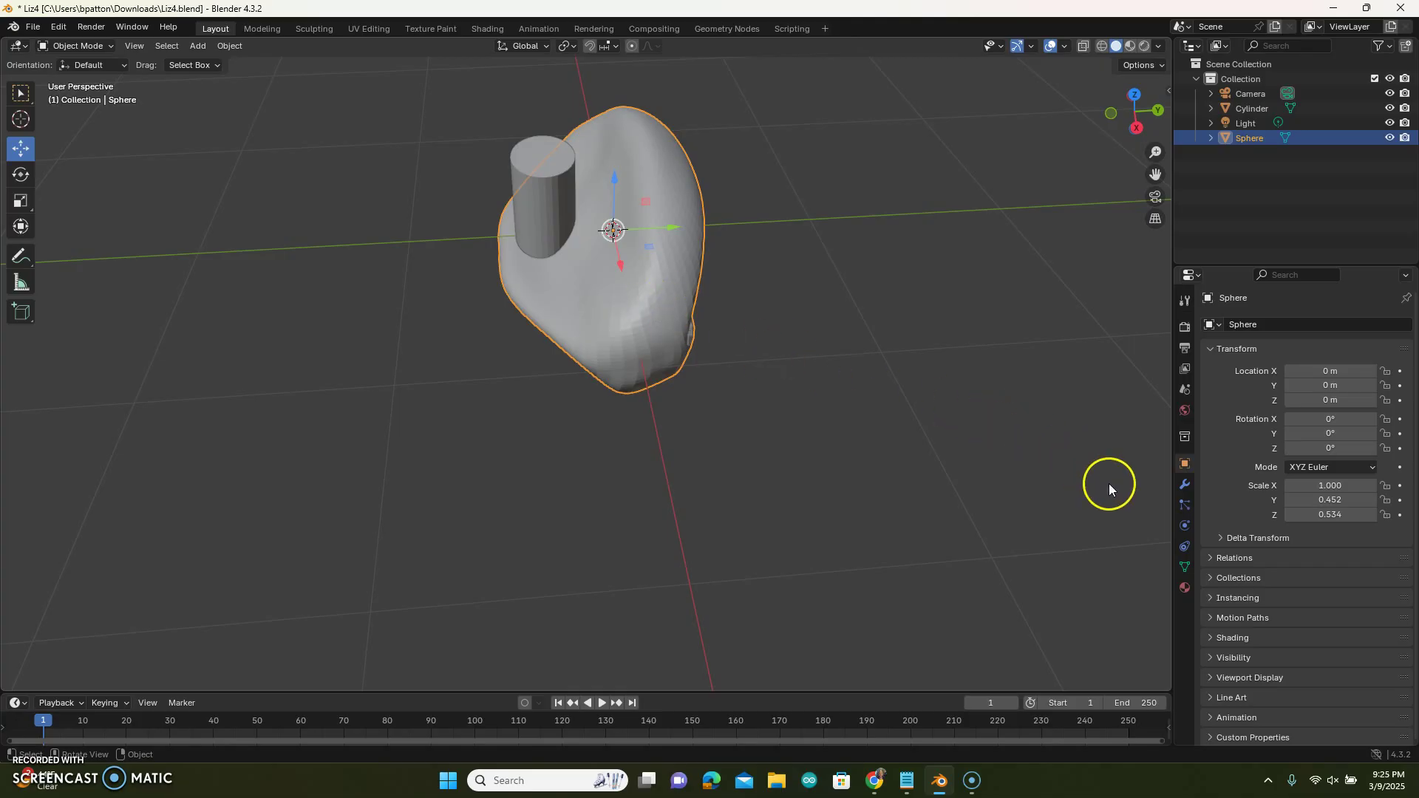
pyautogui.click(1184, 486)
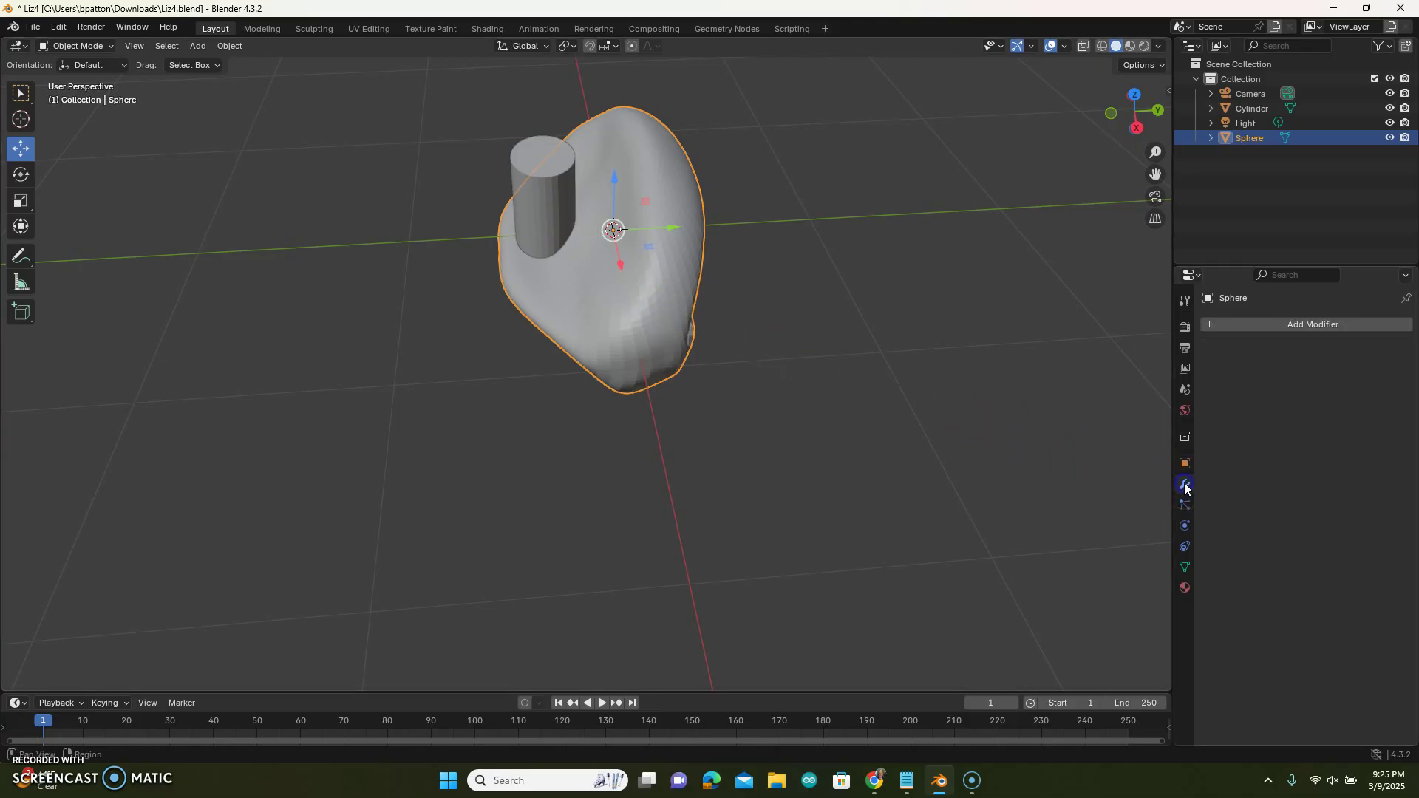
pyautogui.click(1208, 325)
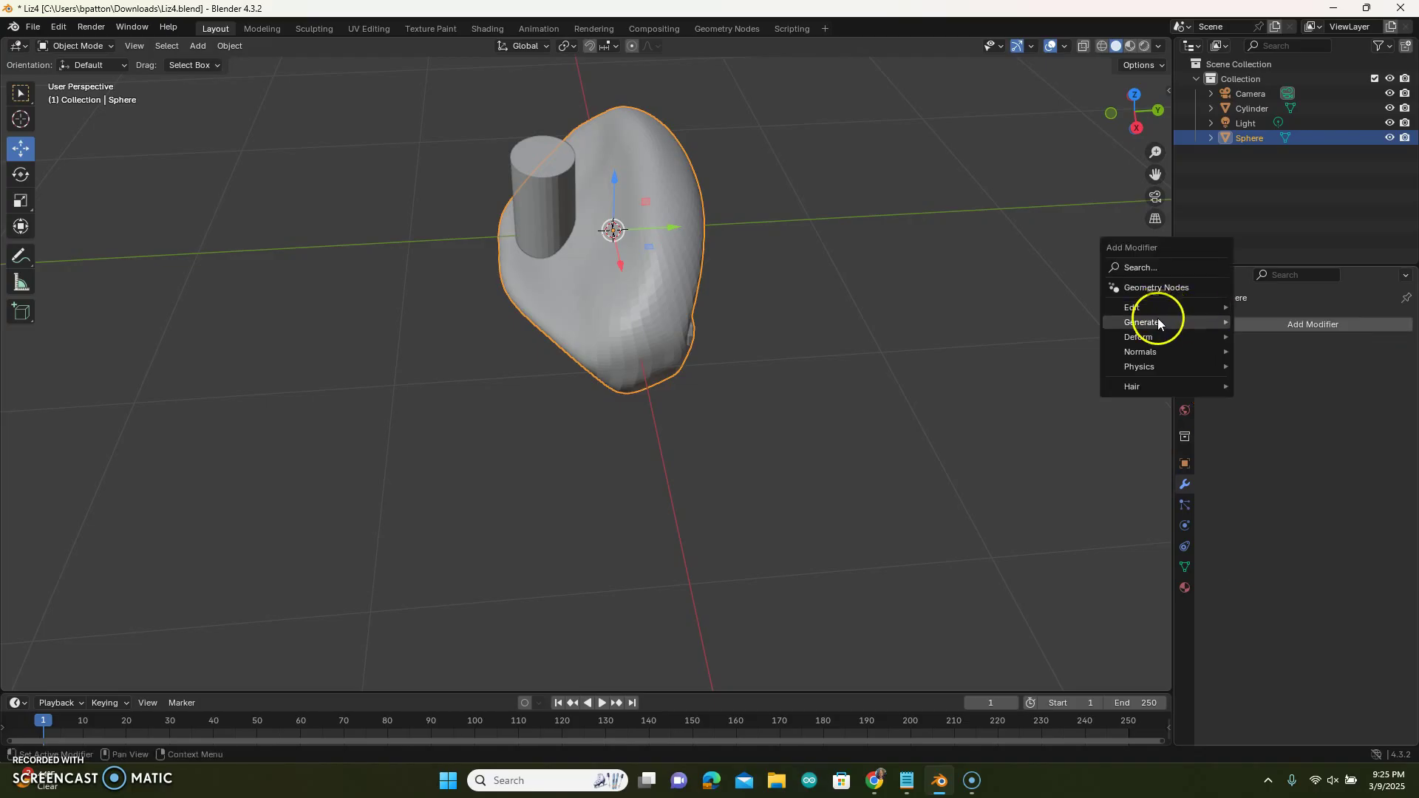
pyautogui.moveTo(1157, 327)
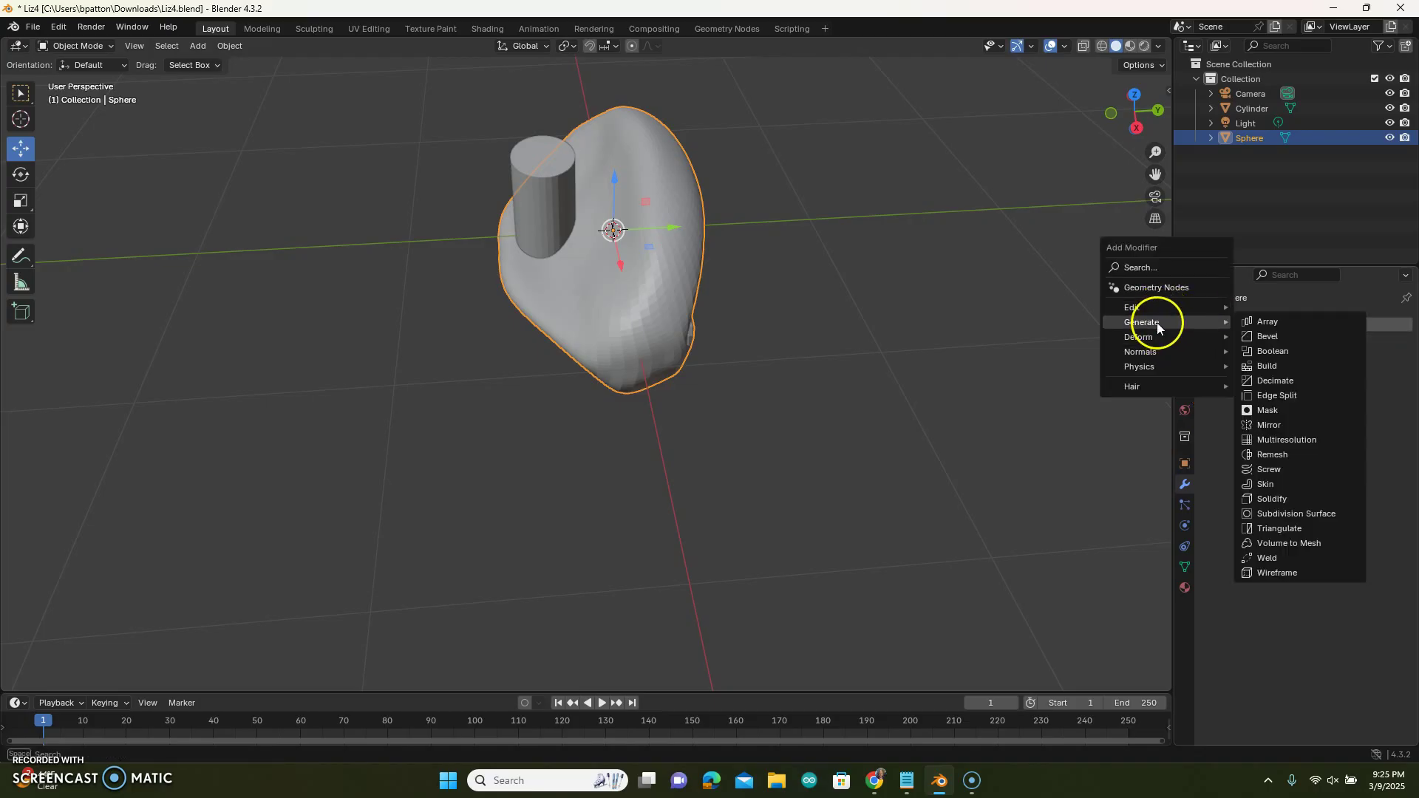
pyautogui.click(1321, 353)
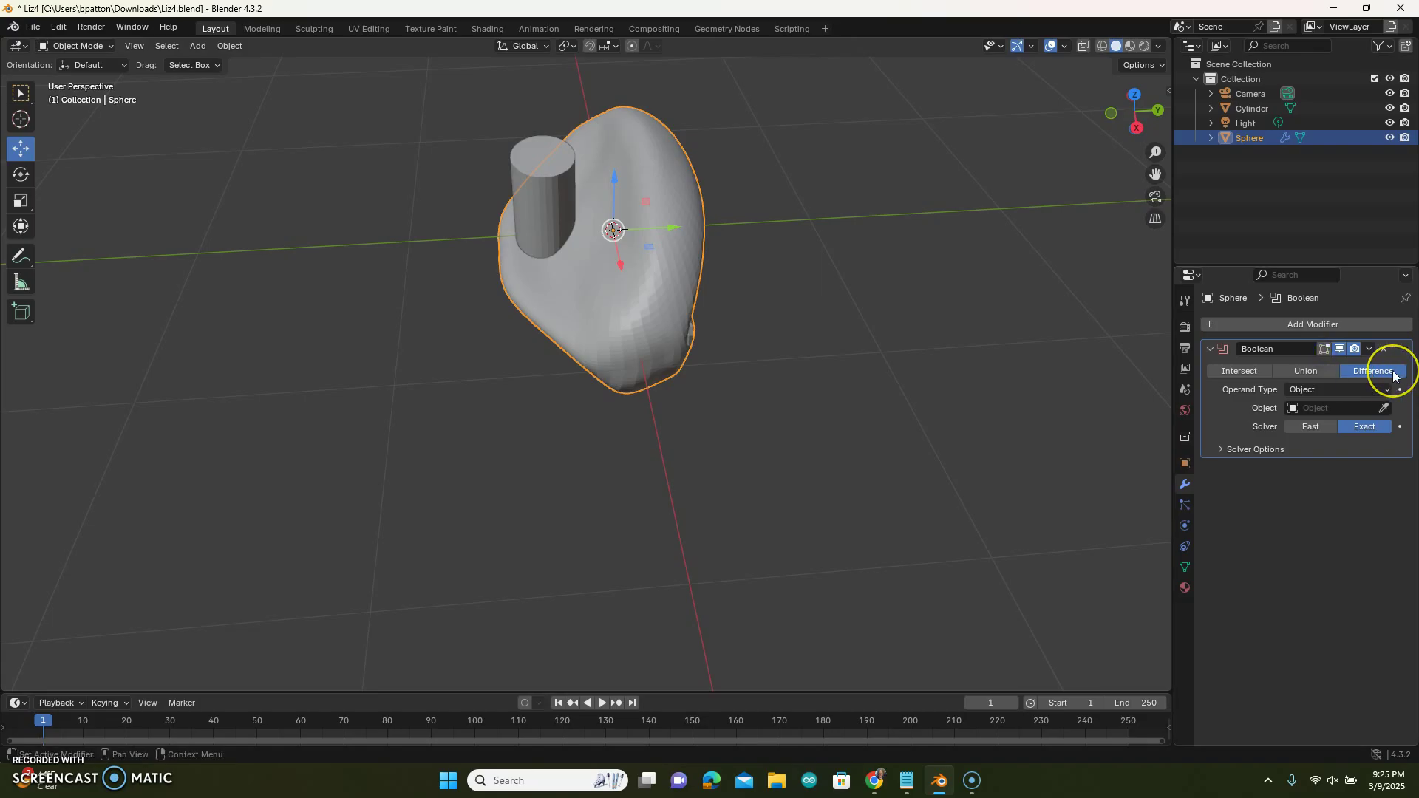
pyautogui.click(1384, 409)
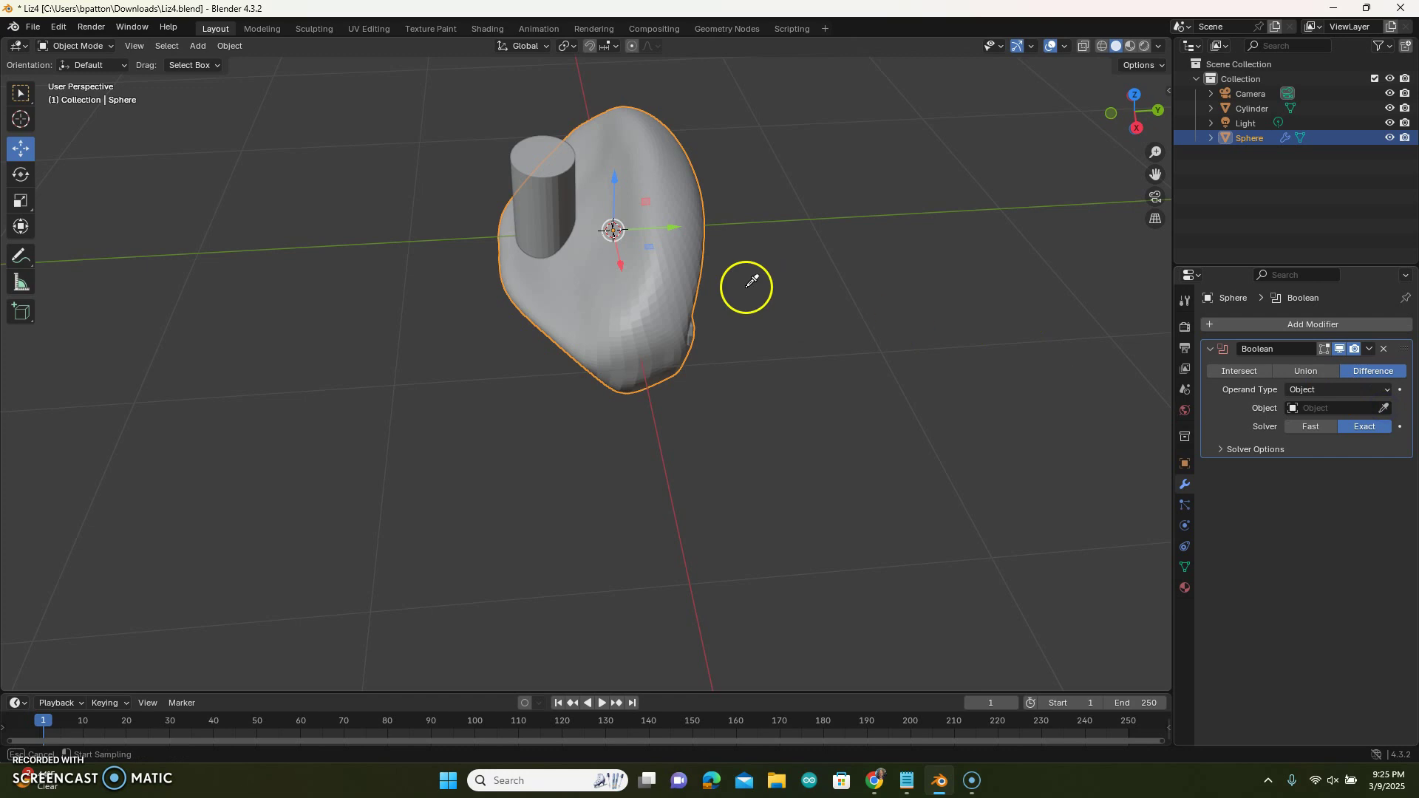
pyautogui.click(521, 149)
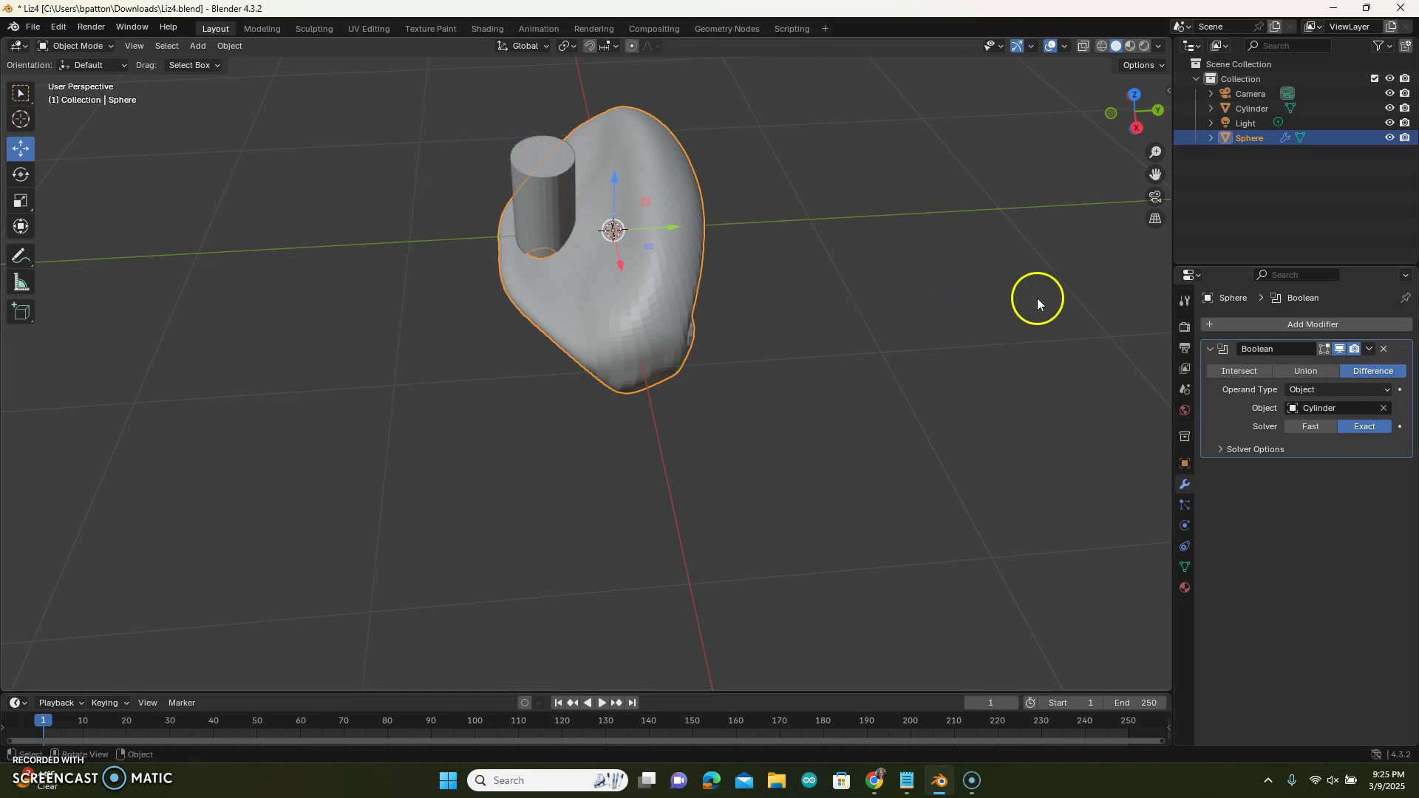
pyautogui.click(1370, 351)
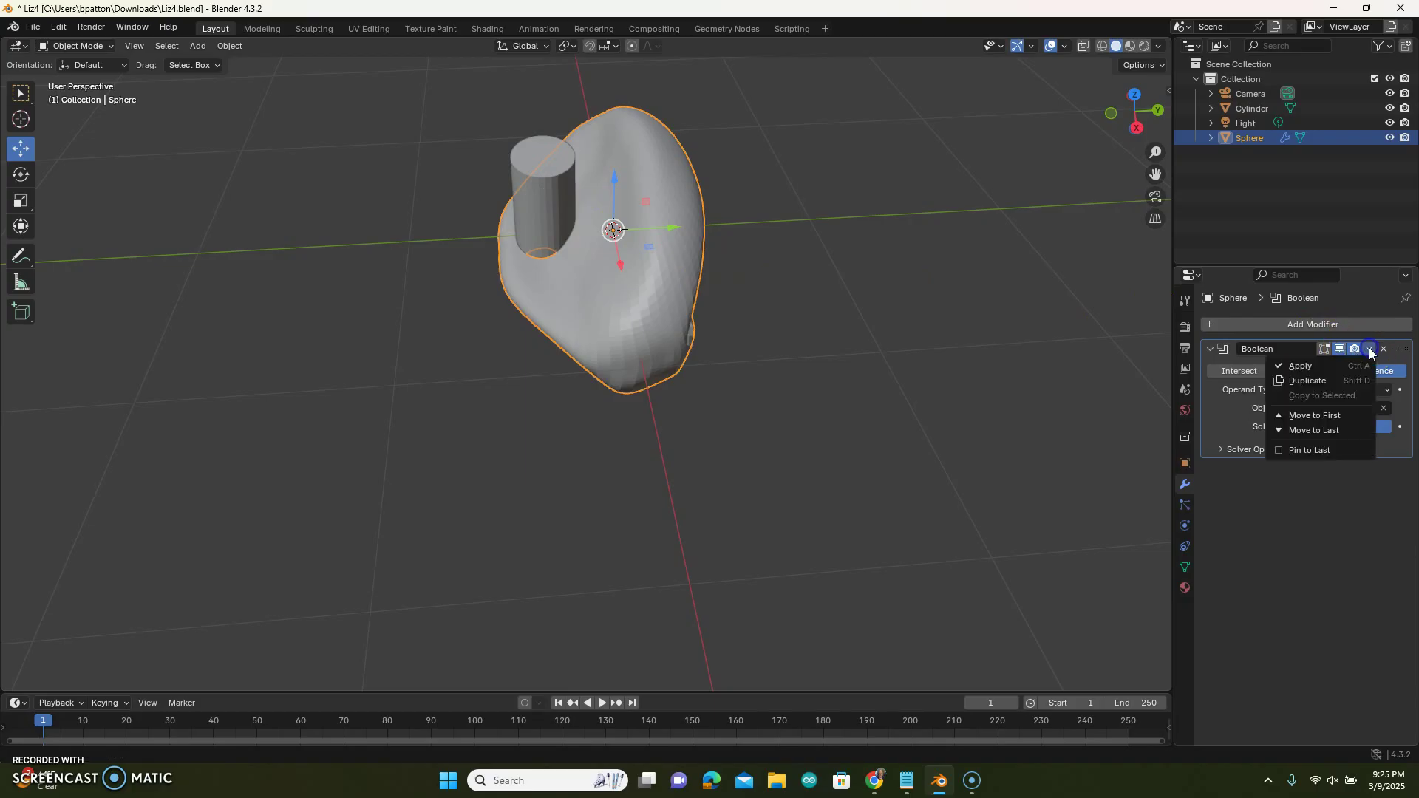
pyautogui.click(1313, 368)
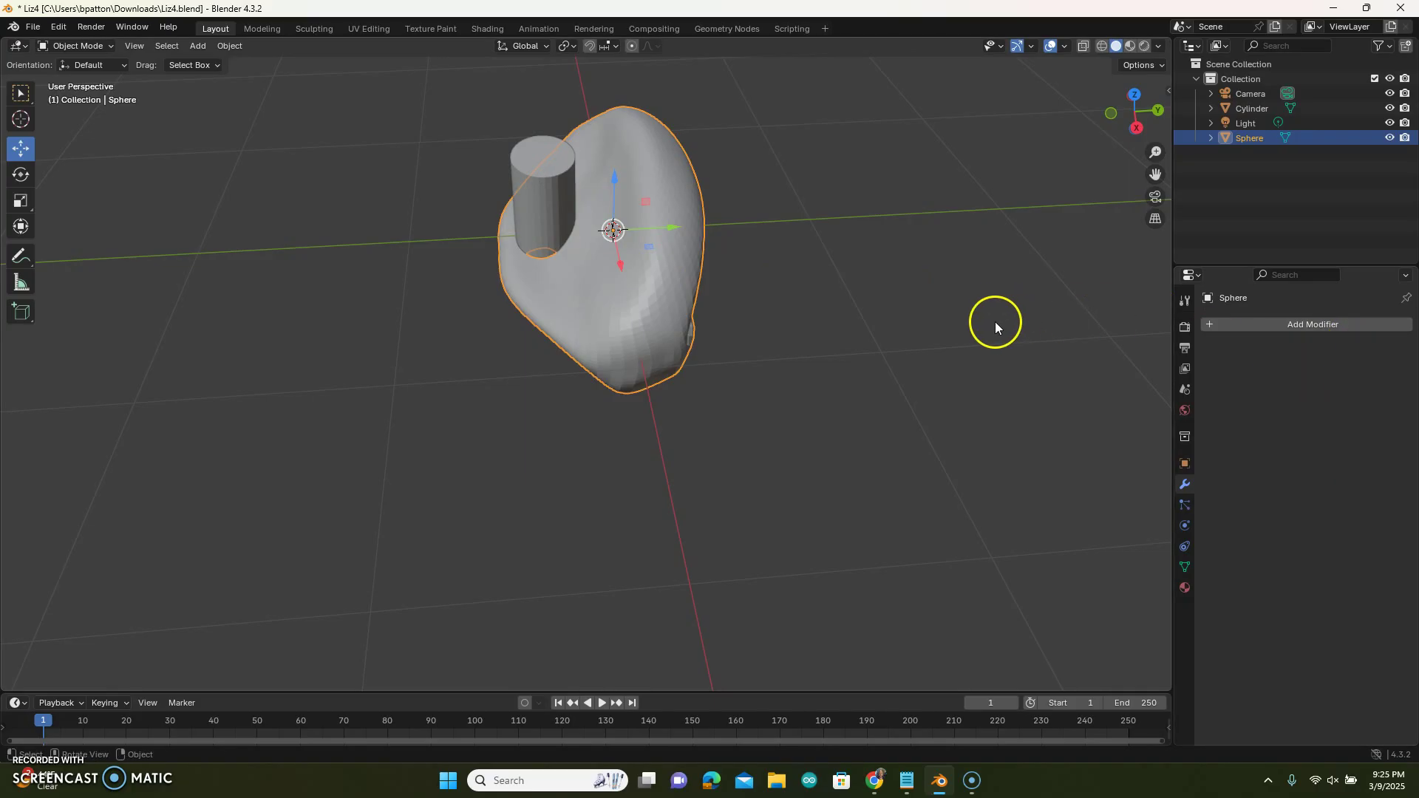
# Delete the cutting cylinder and inspect the hole in the segment's ridge
pyautogui.click(933, 318)
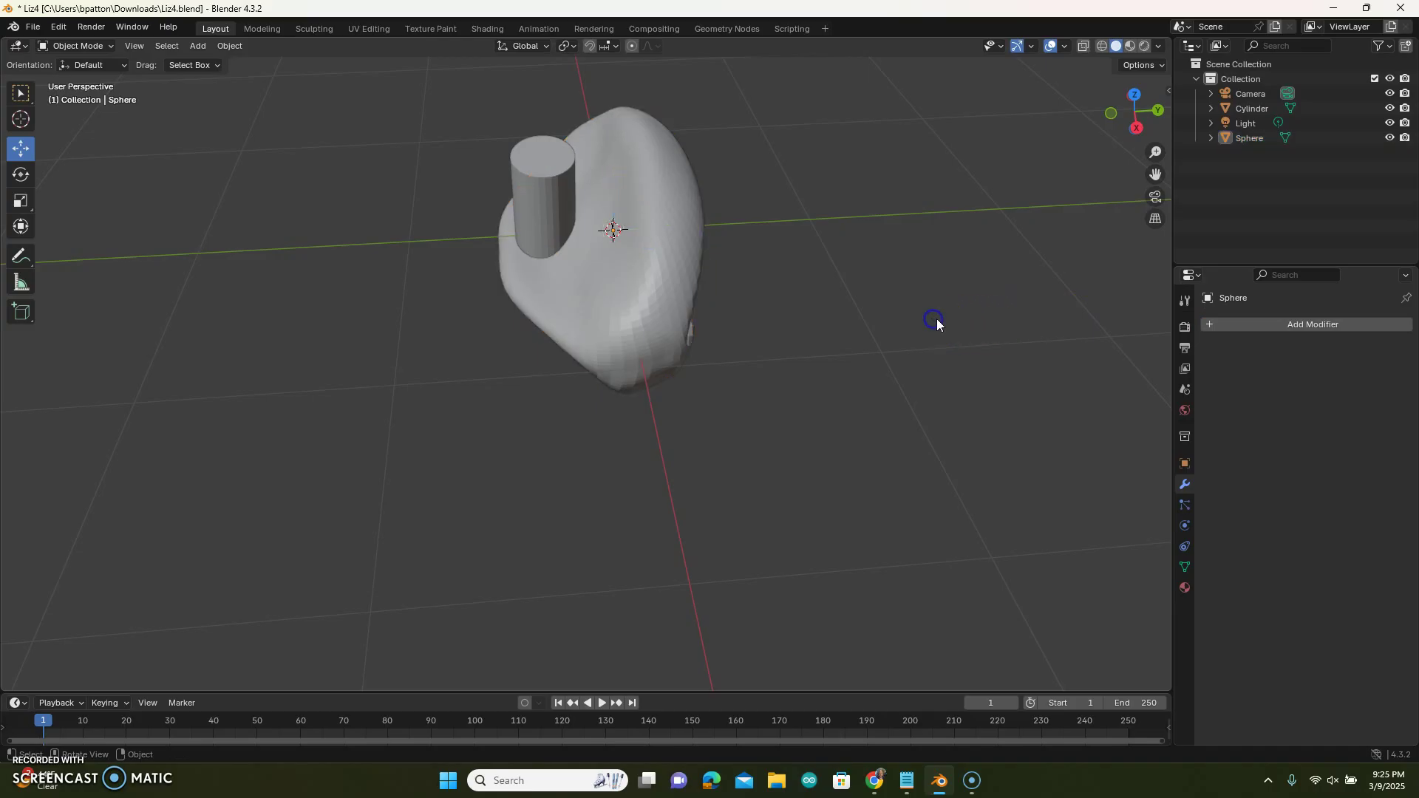
pyautogui.click(548, 186)
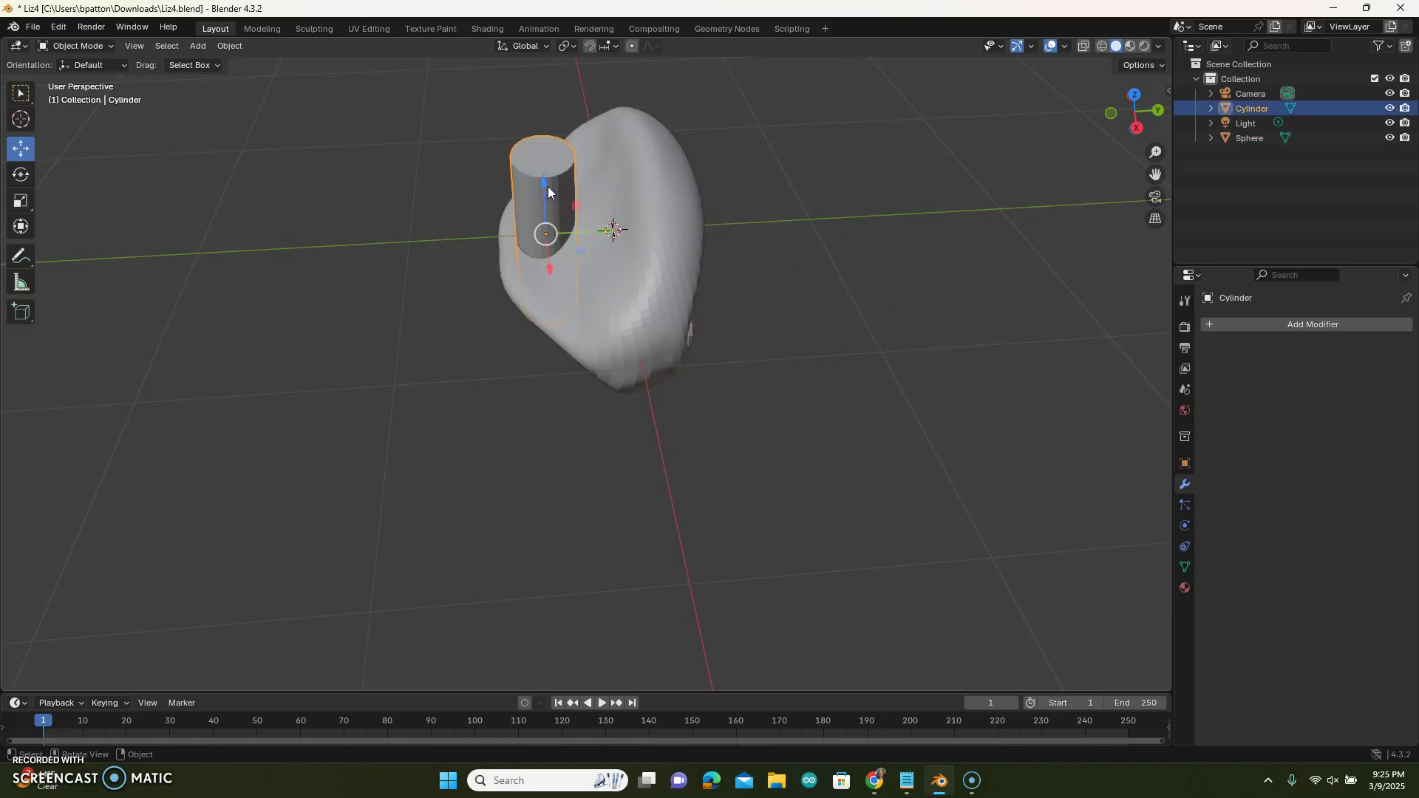
pyautogui.press('Delete')
pyautogui.moveTo(779, 288); pyautogui.dragTo(736, 267, button='middle')
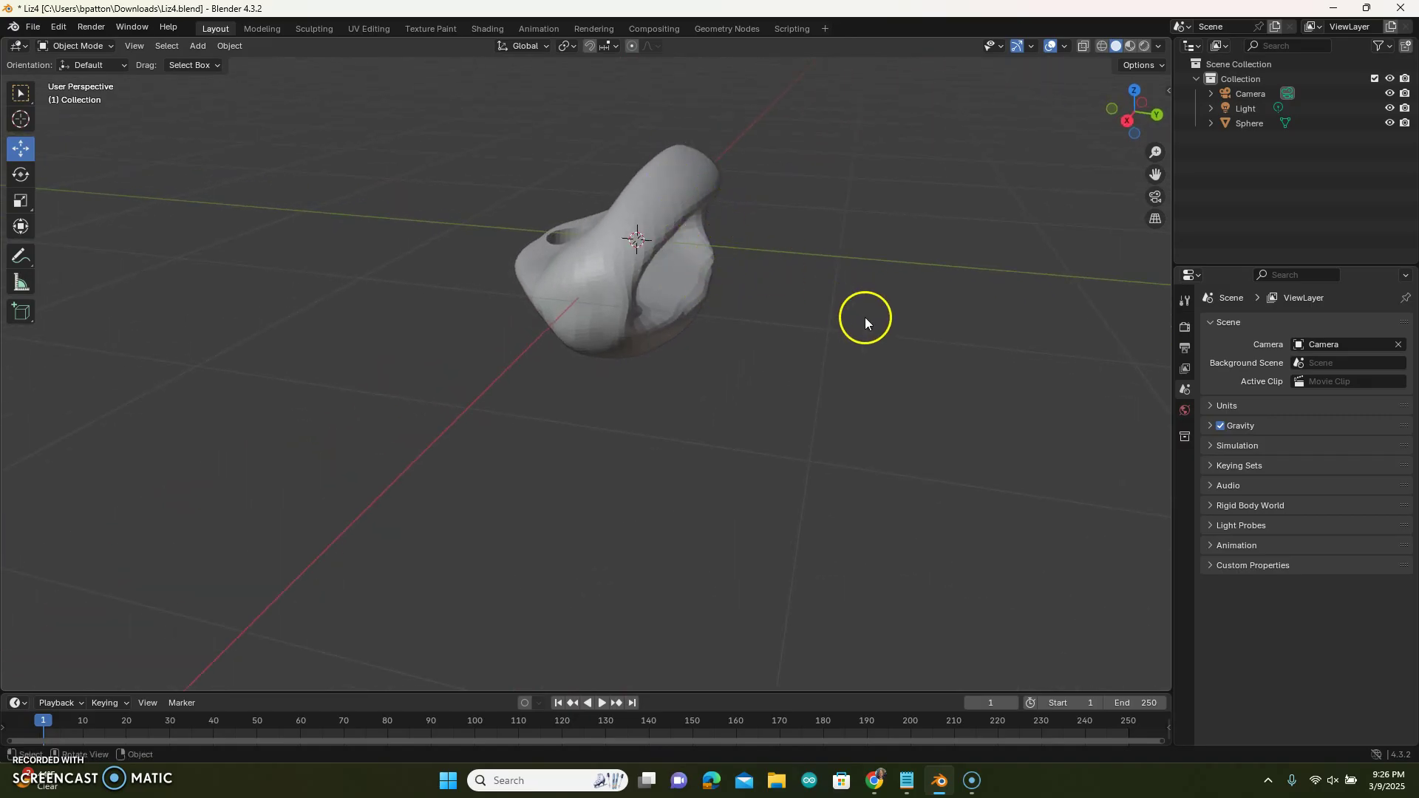
pyautogui.moveTo(799, 309); pyautogui.dragTo(839, 319, button='middle')
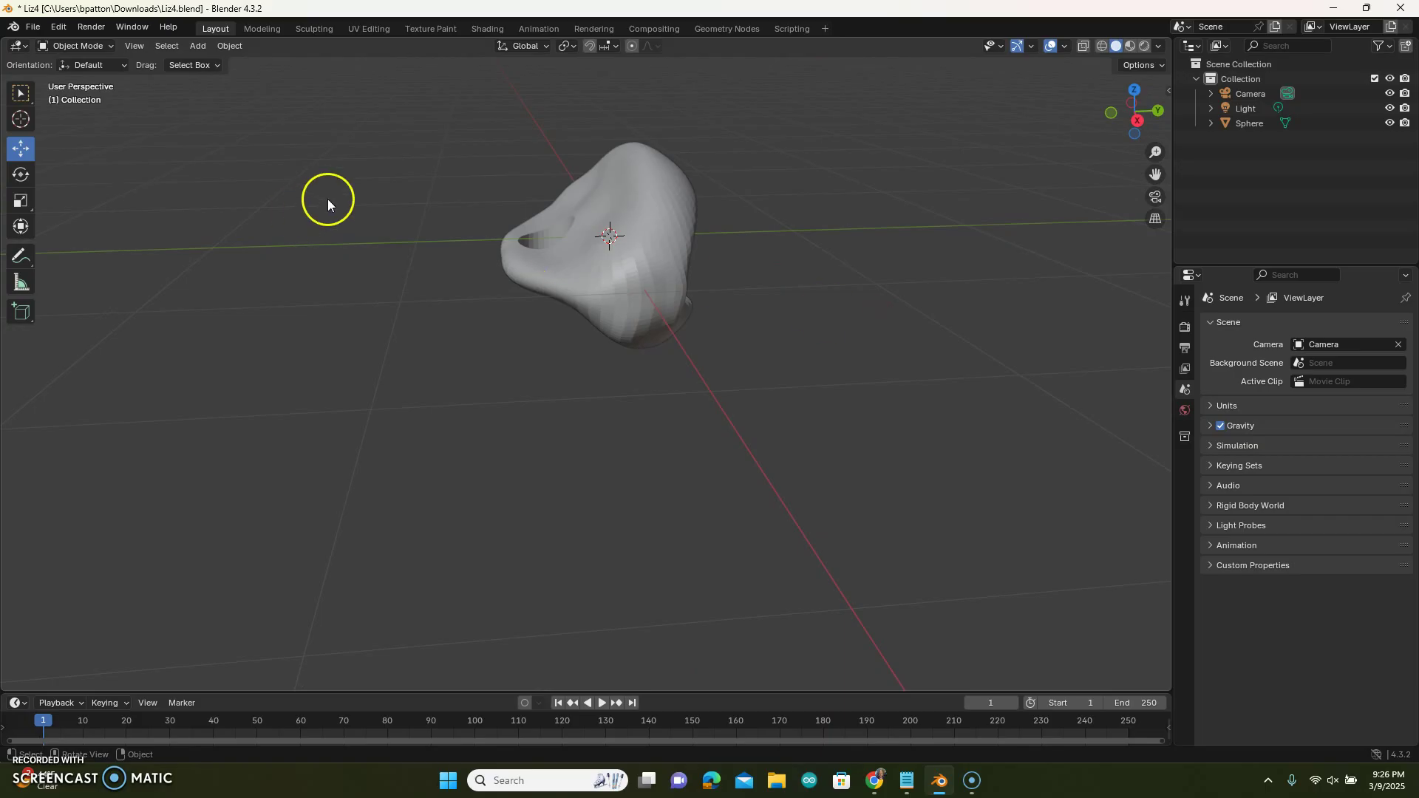
# Add a torus mesh at the centre of the body segment
pyautogui.click(199, 47)
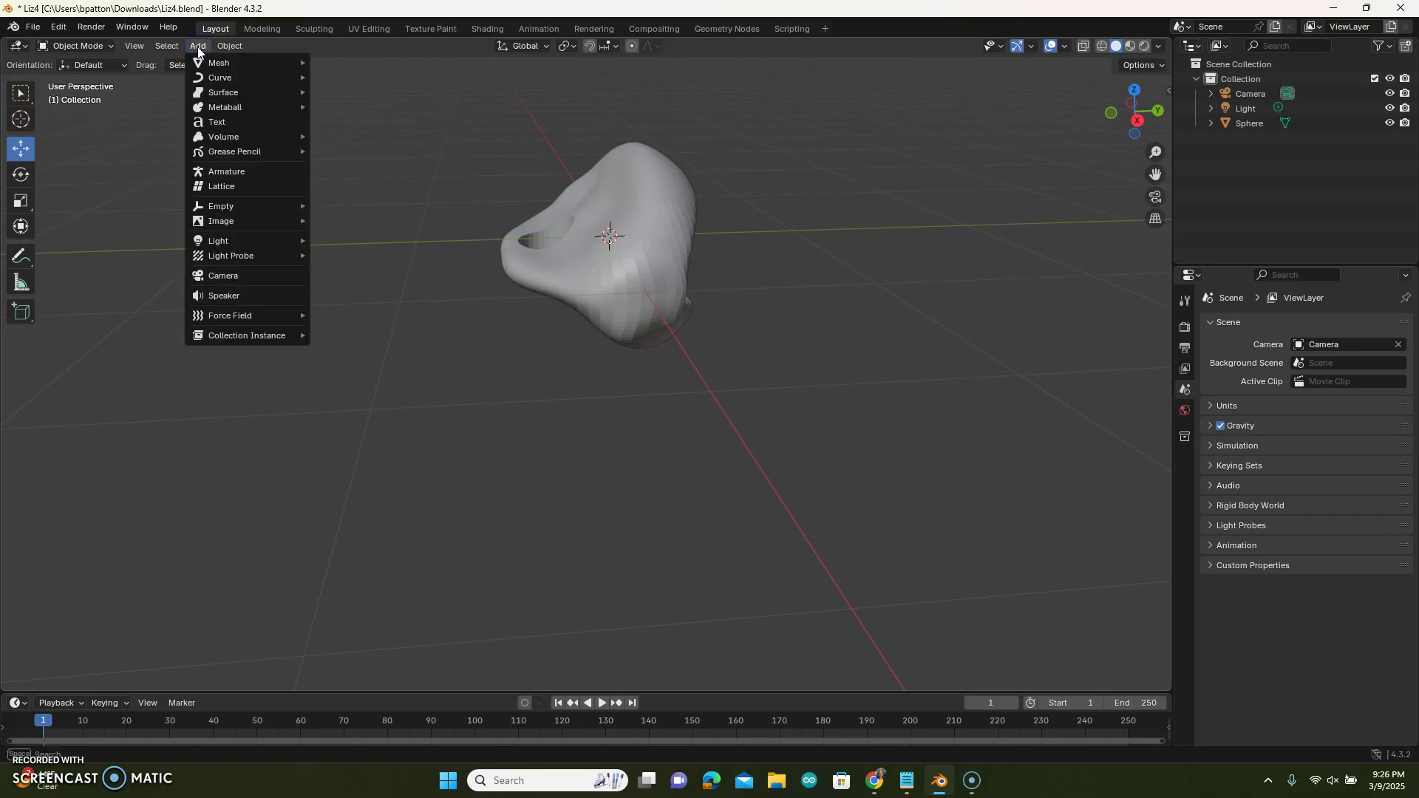
pyautogui.click(216, 65)
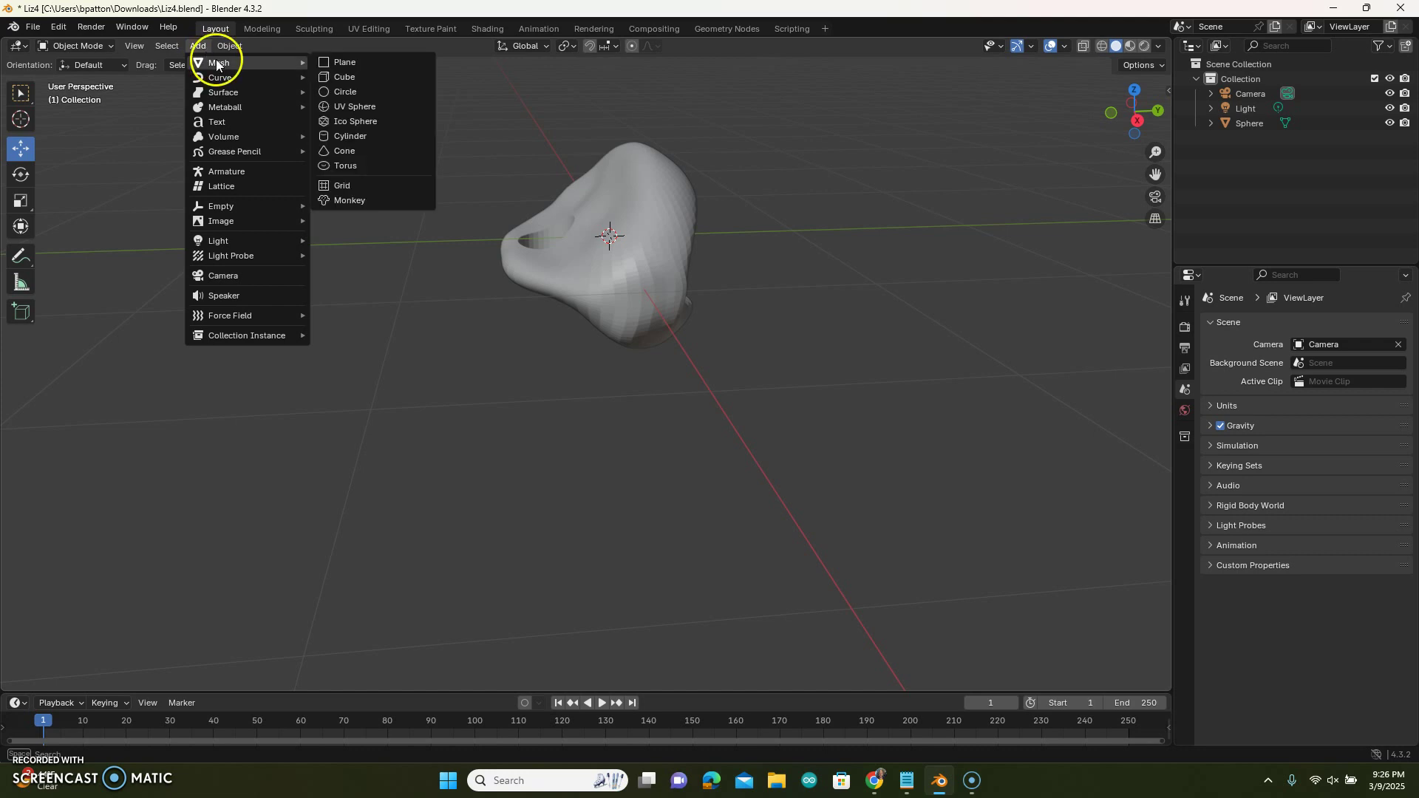
pyautogui.click(354, 162)
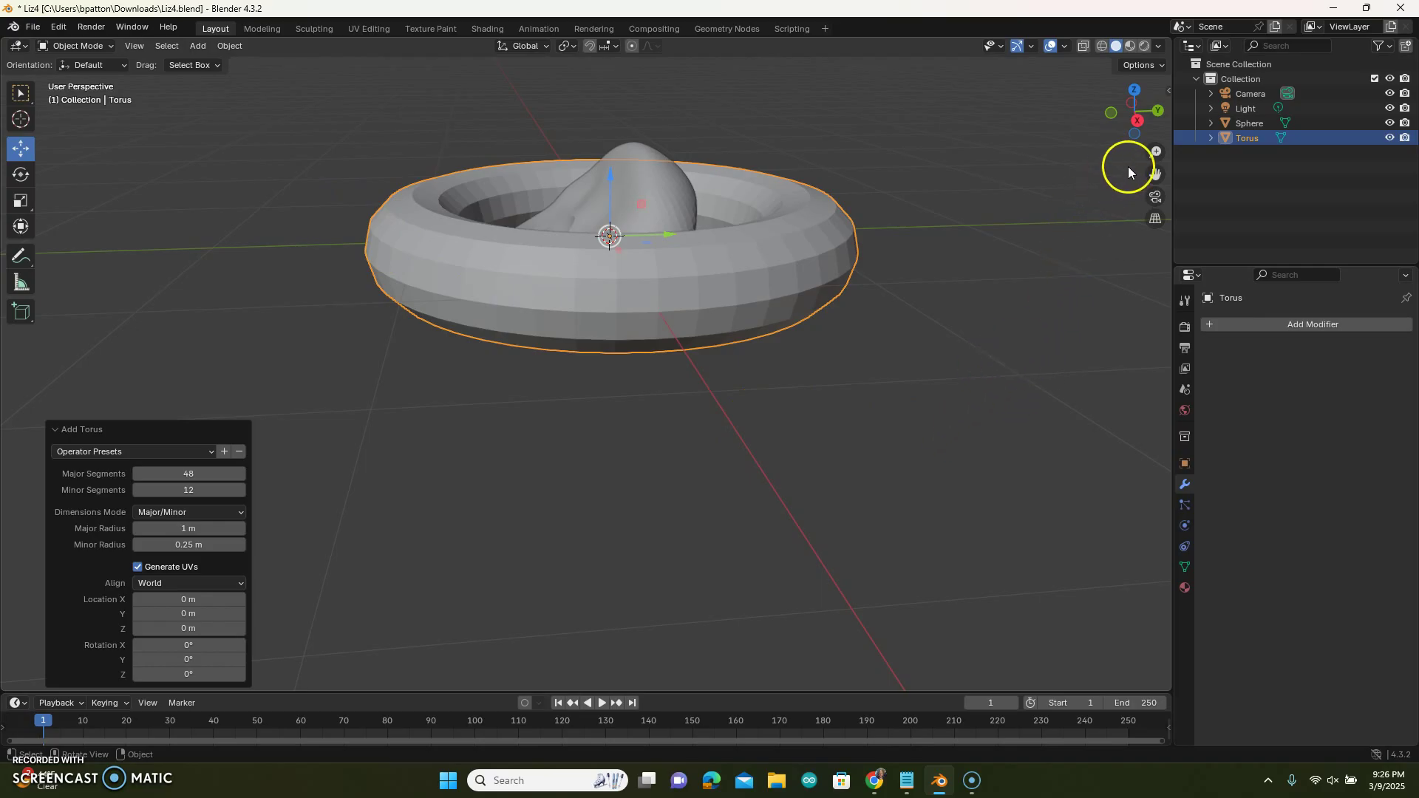
# Rotate the torus about -89.8° in the back view so it stands upright across the body segment
pyautogui.click(1159, 111)
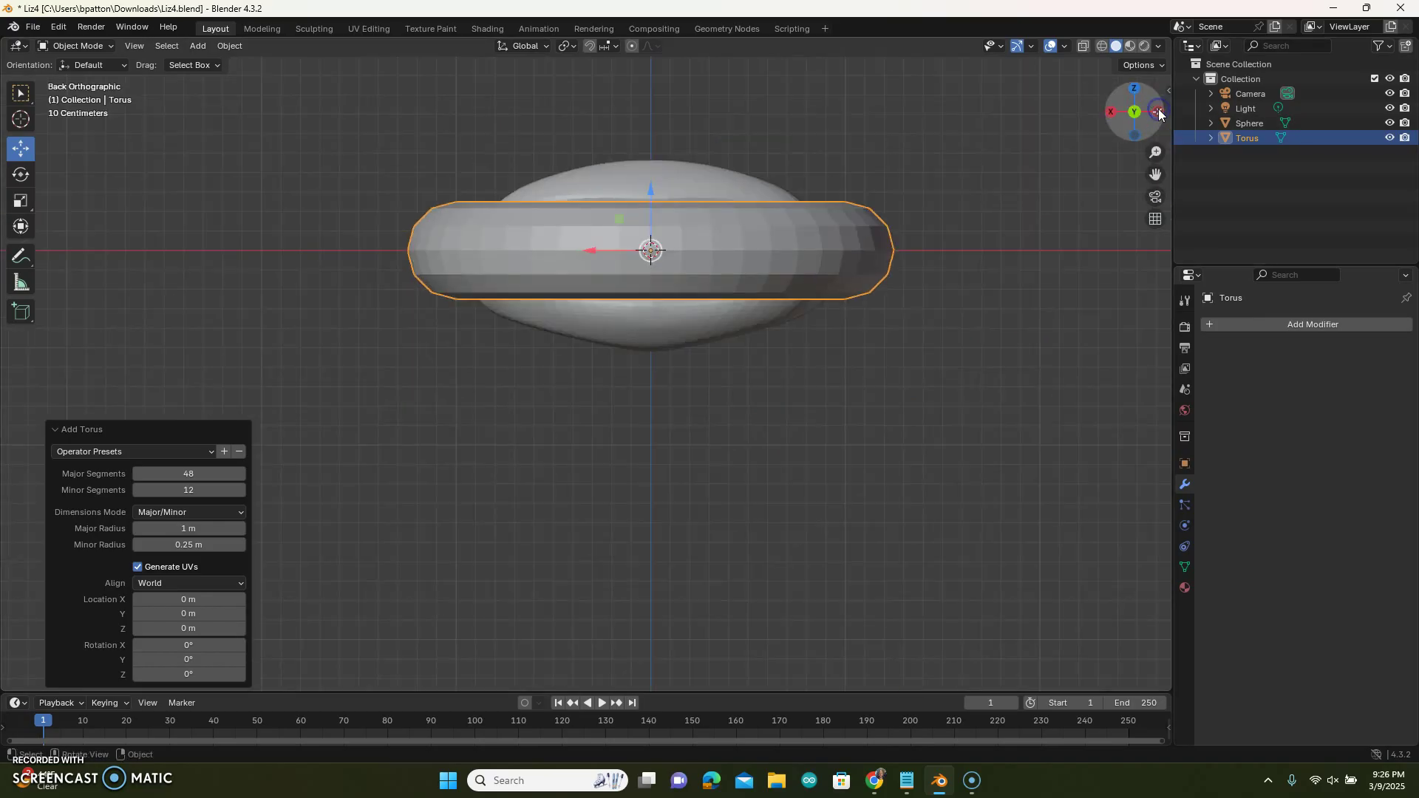
pyautogui.moveTo(991, 299); pyautogui.dragTo(994, 343, button='middle')
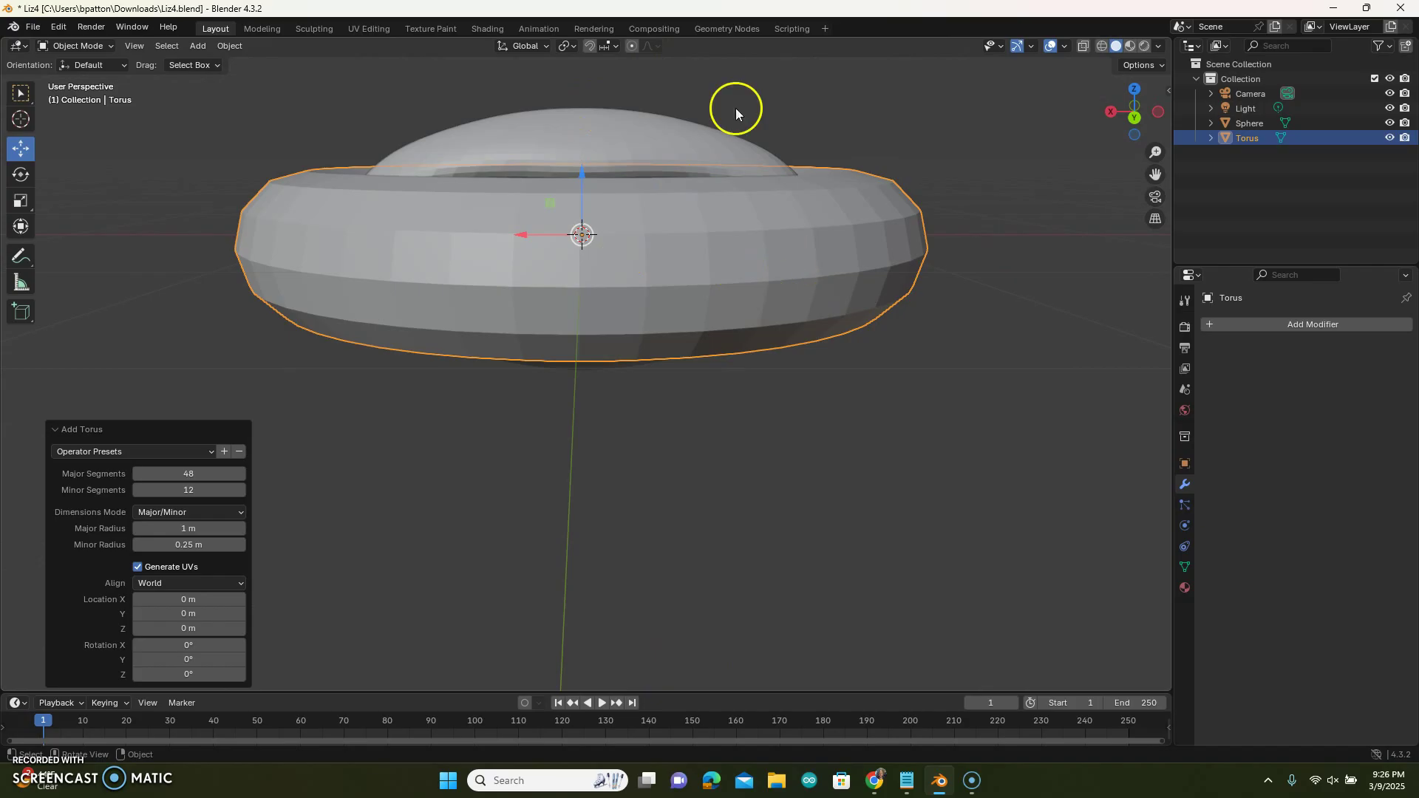
pyautogui.click(1138, 123)
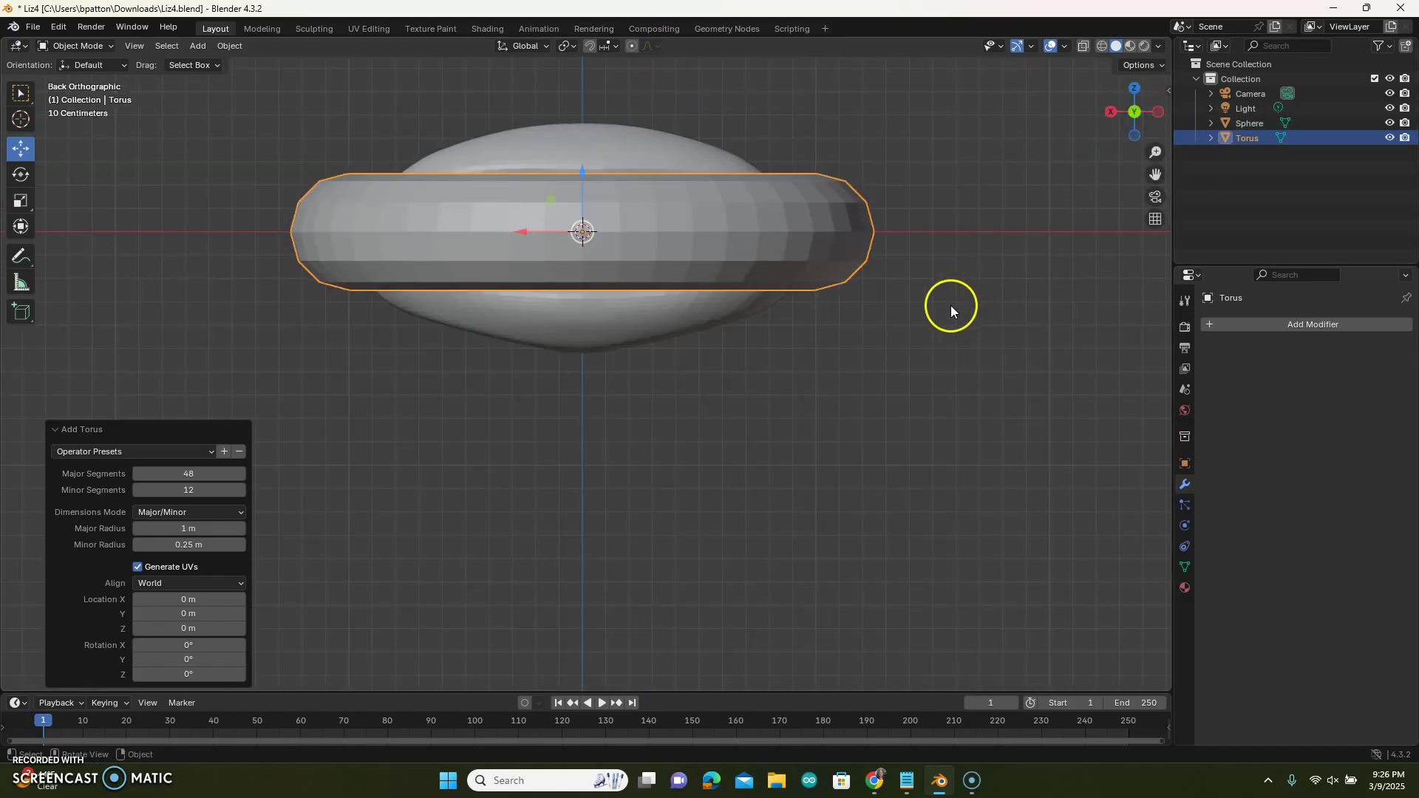
pyautogui.click(21, 174)
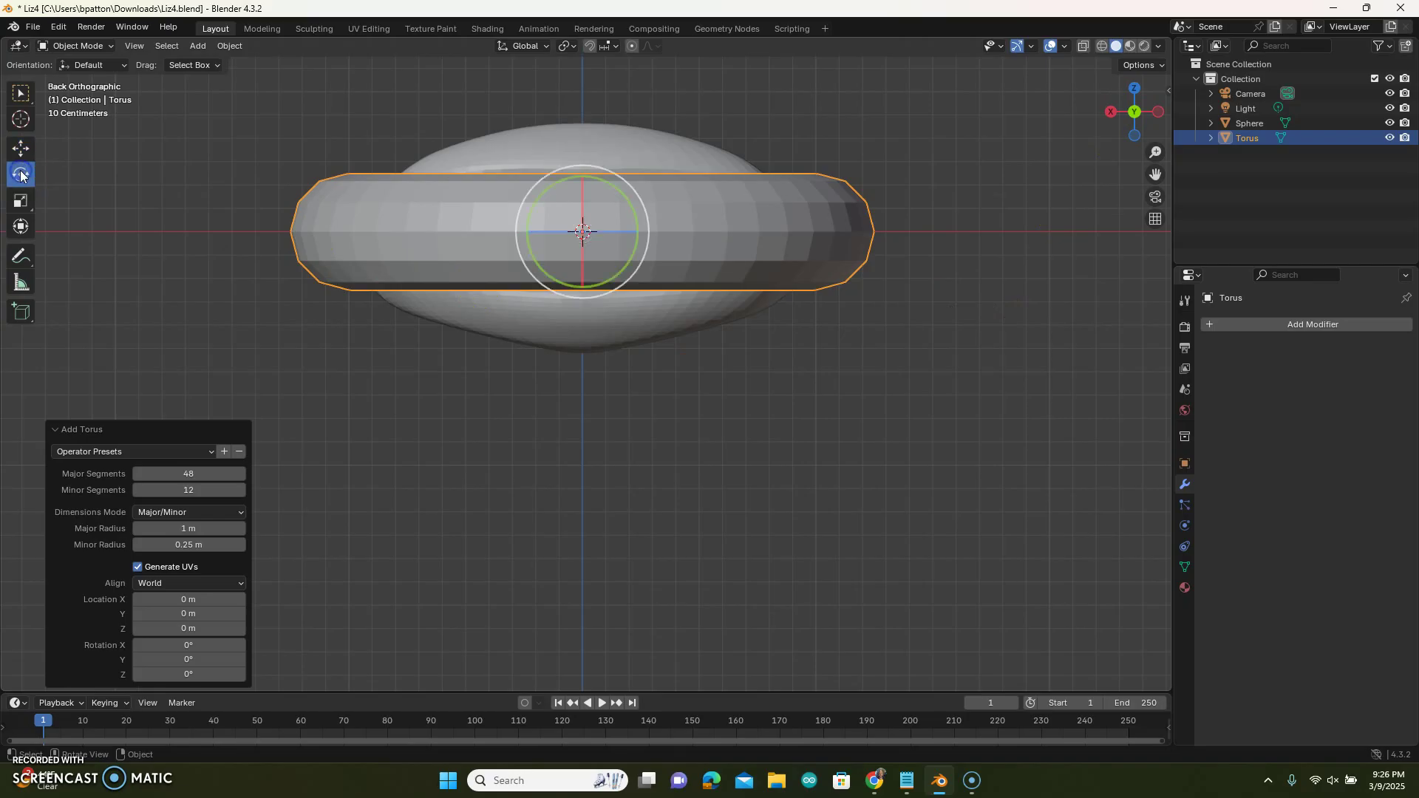
pyautogui.moveTo(650, 243); pyautogui.dragTo(597, 128)
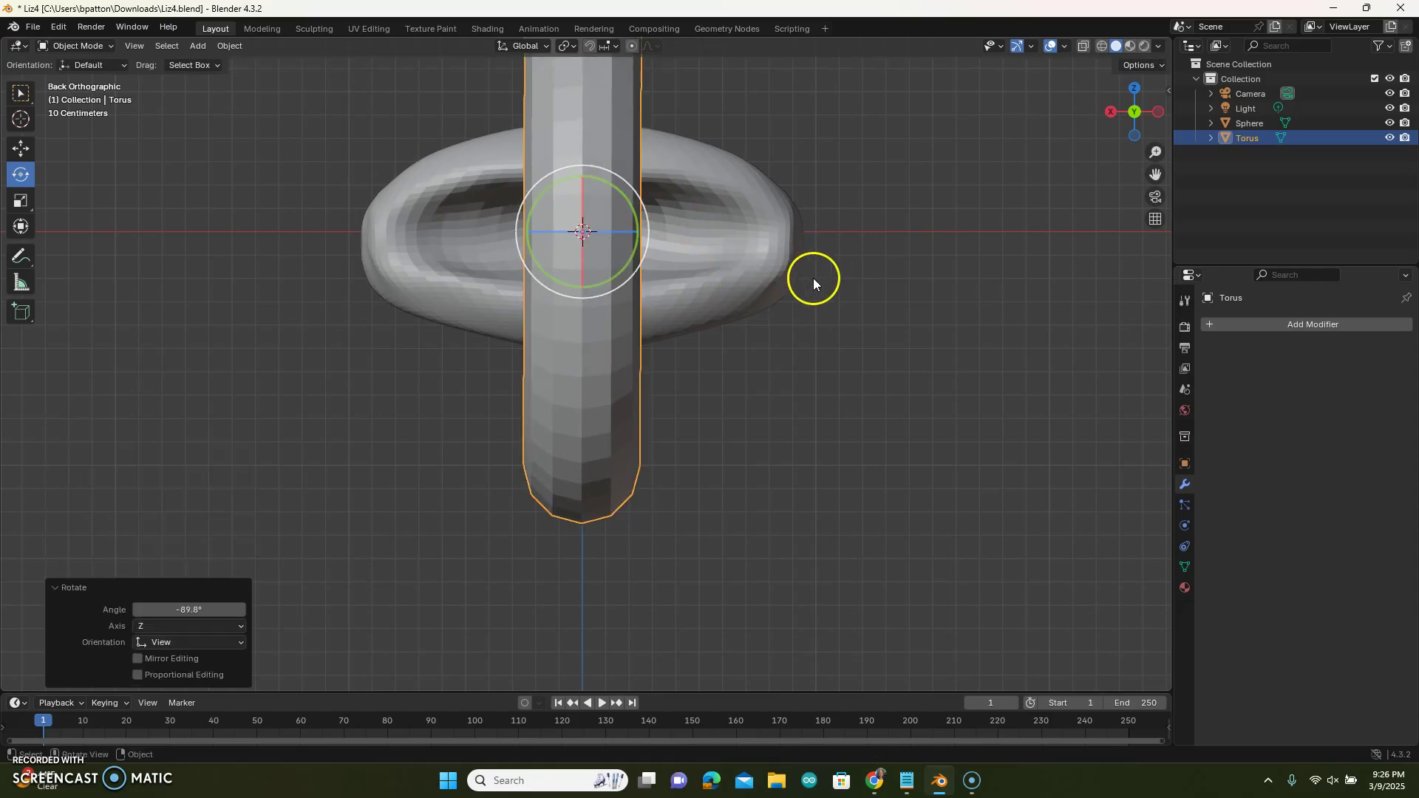
# Shrink the torus uniformly to a scale of about 0.280, checking it against the segment in the right view
pyautogui.scroll(-3, 813, 281)
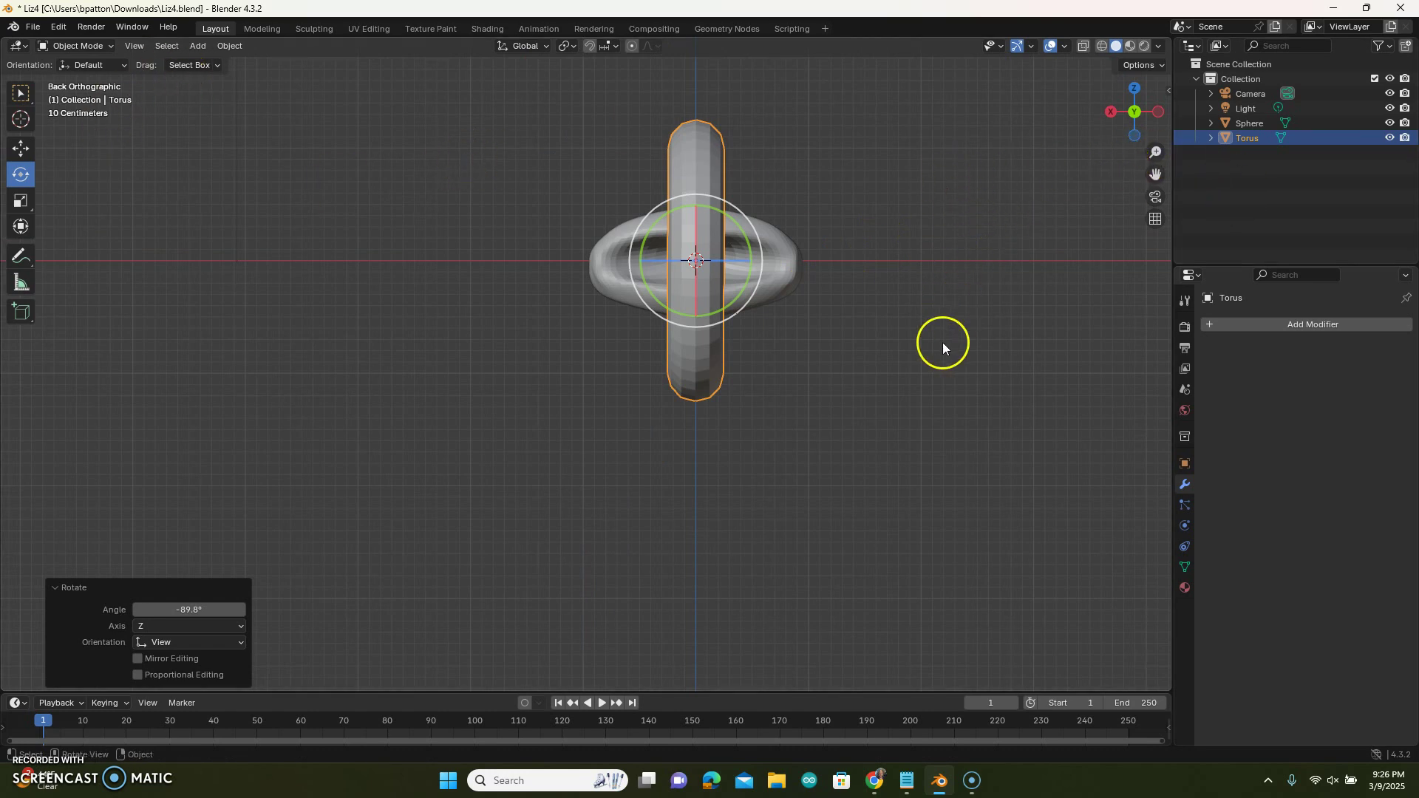
pyautogui.click(1109, 113)
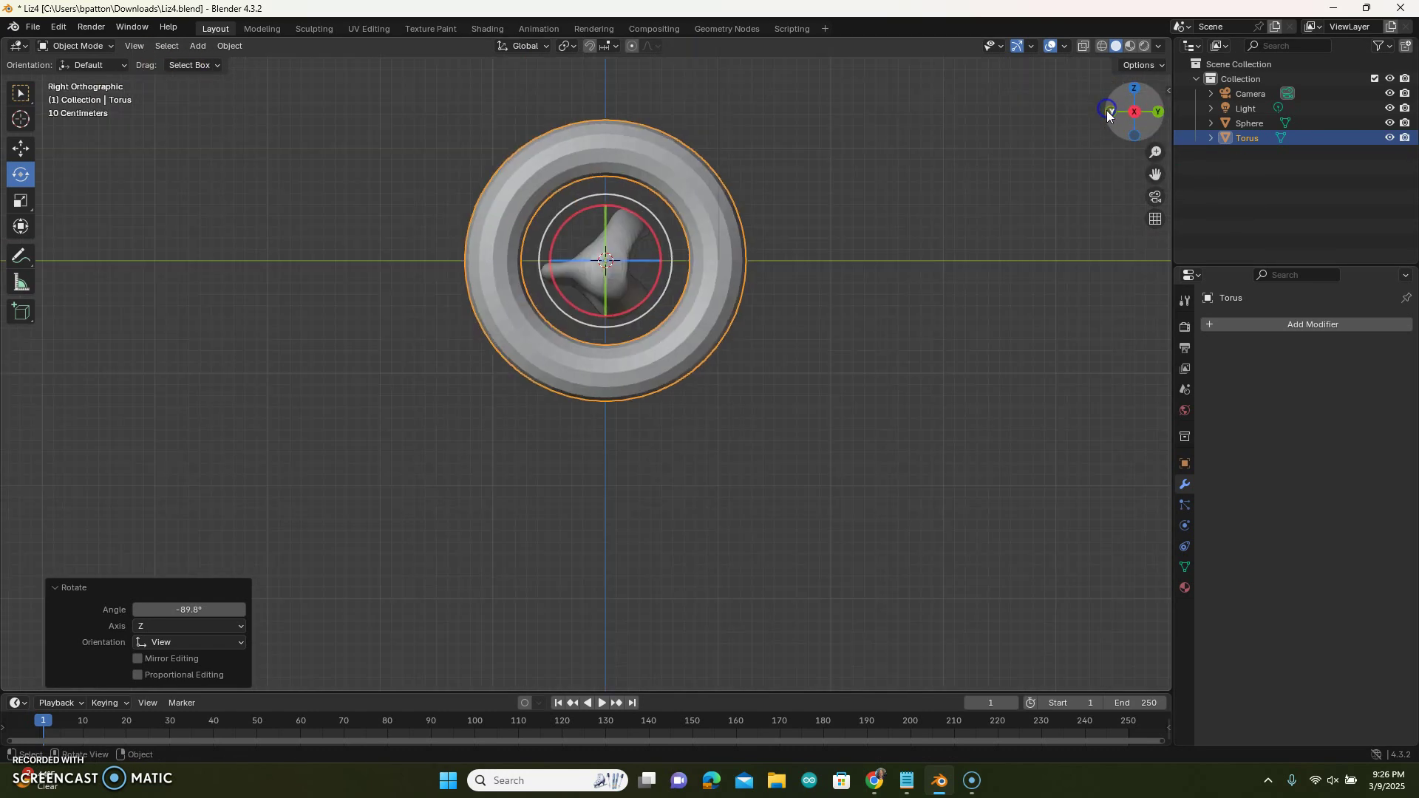
pyautogui.scroll(-2, 806, 297)
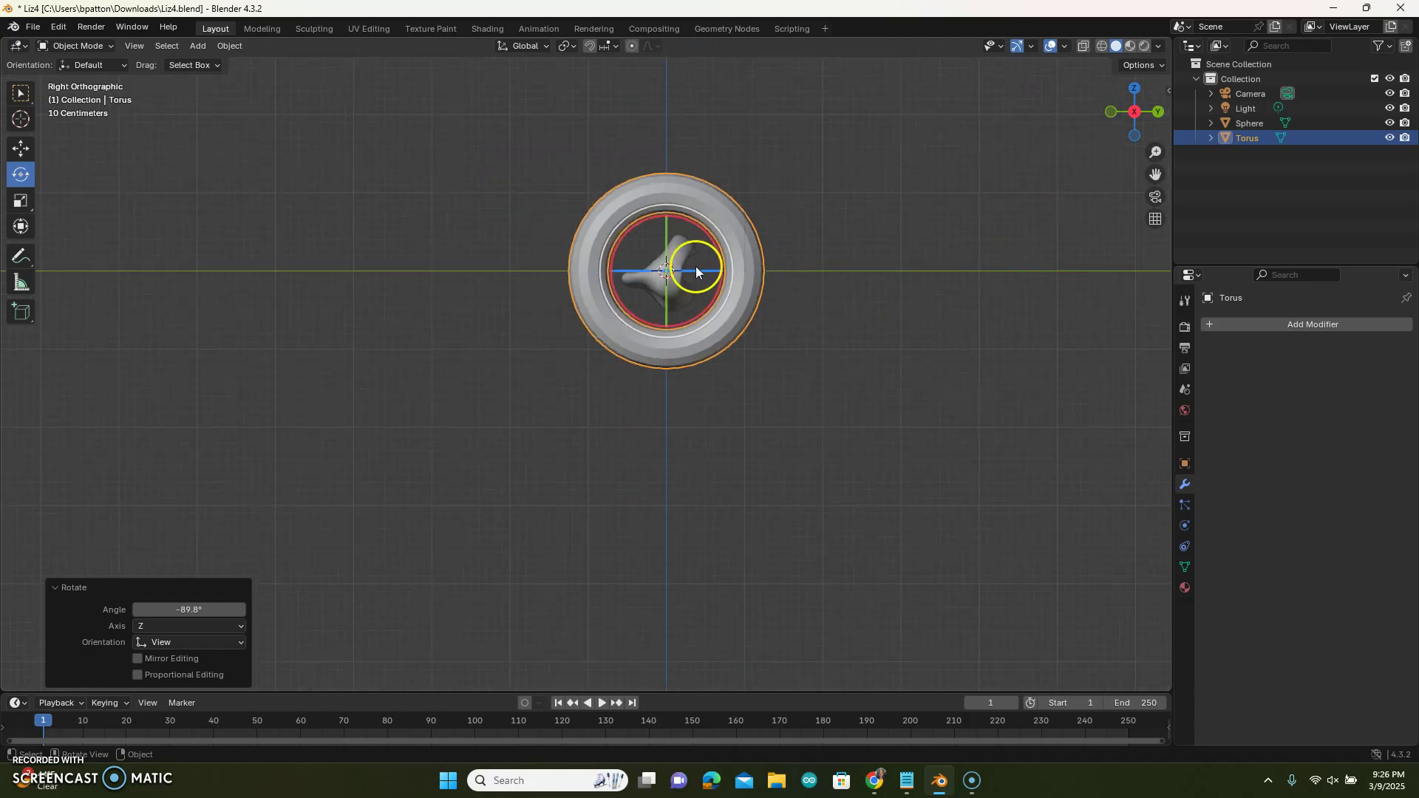
pyautogui.scroll(5, 691, 270)
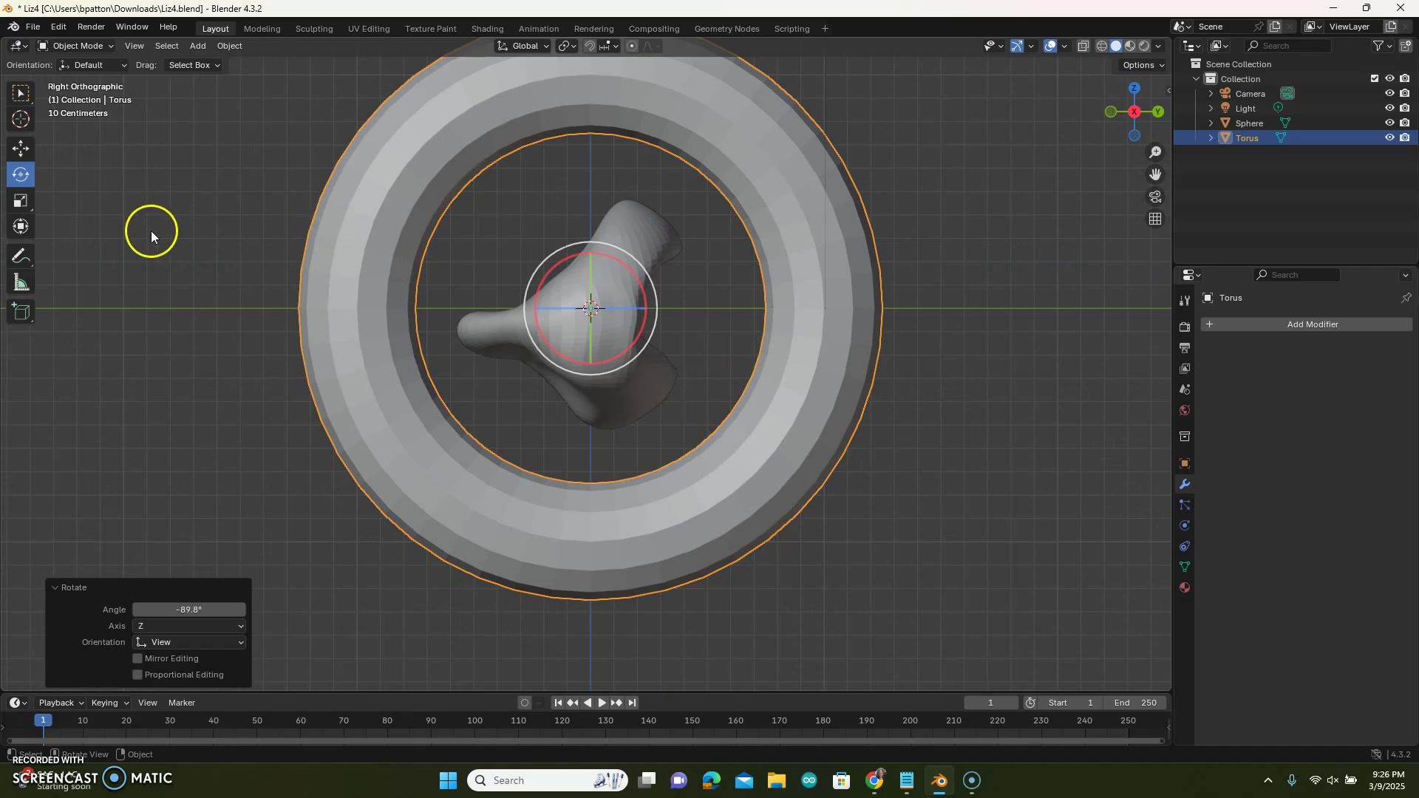
pyautogui.click(21, 201)
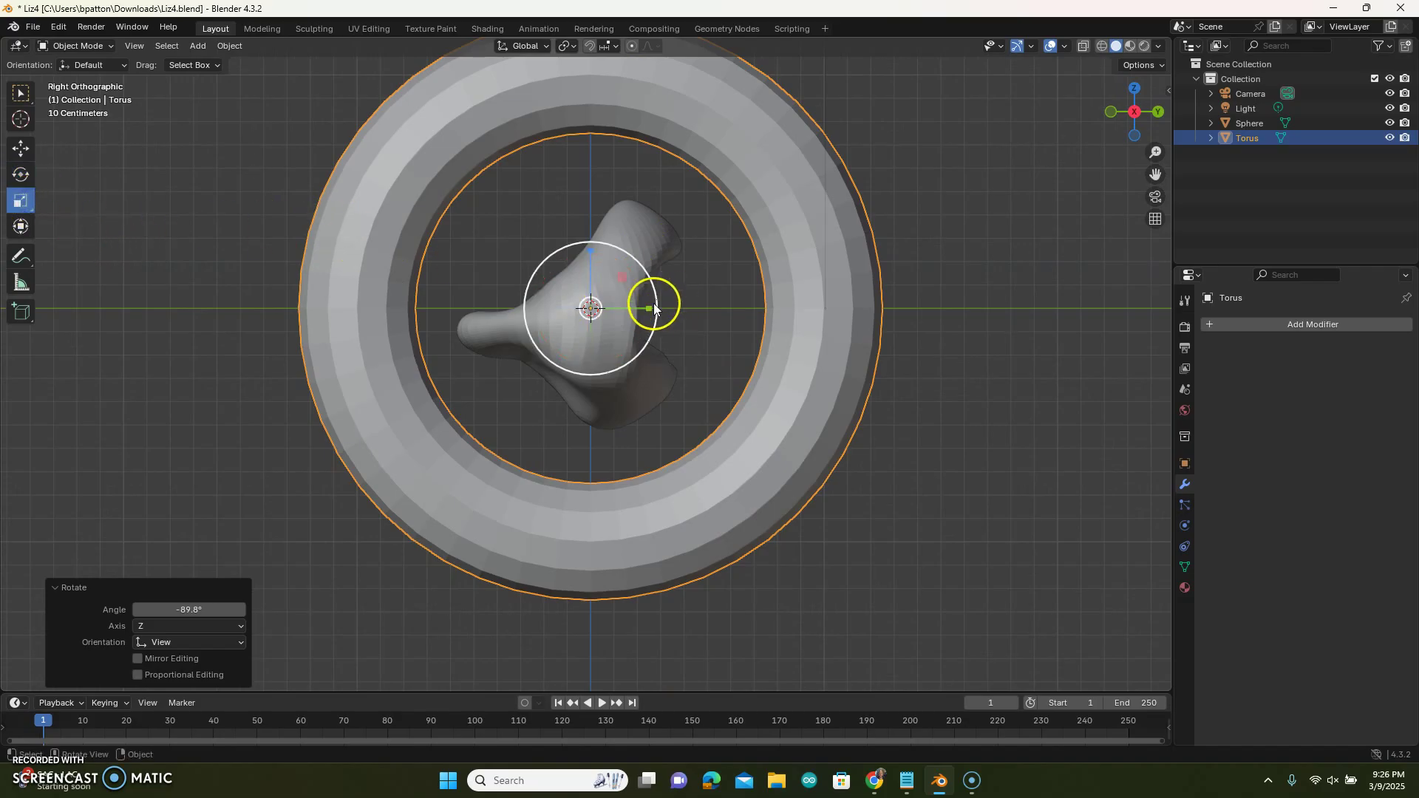
pyautogui.moveTo(650, 285); pyautogui.dragTo(601, 307)
# Move the torus about 0.335 m along Y toward the segment's hollow side and enlarge it uniformly by about 1.105
pyautogui.click(31, 153)
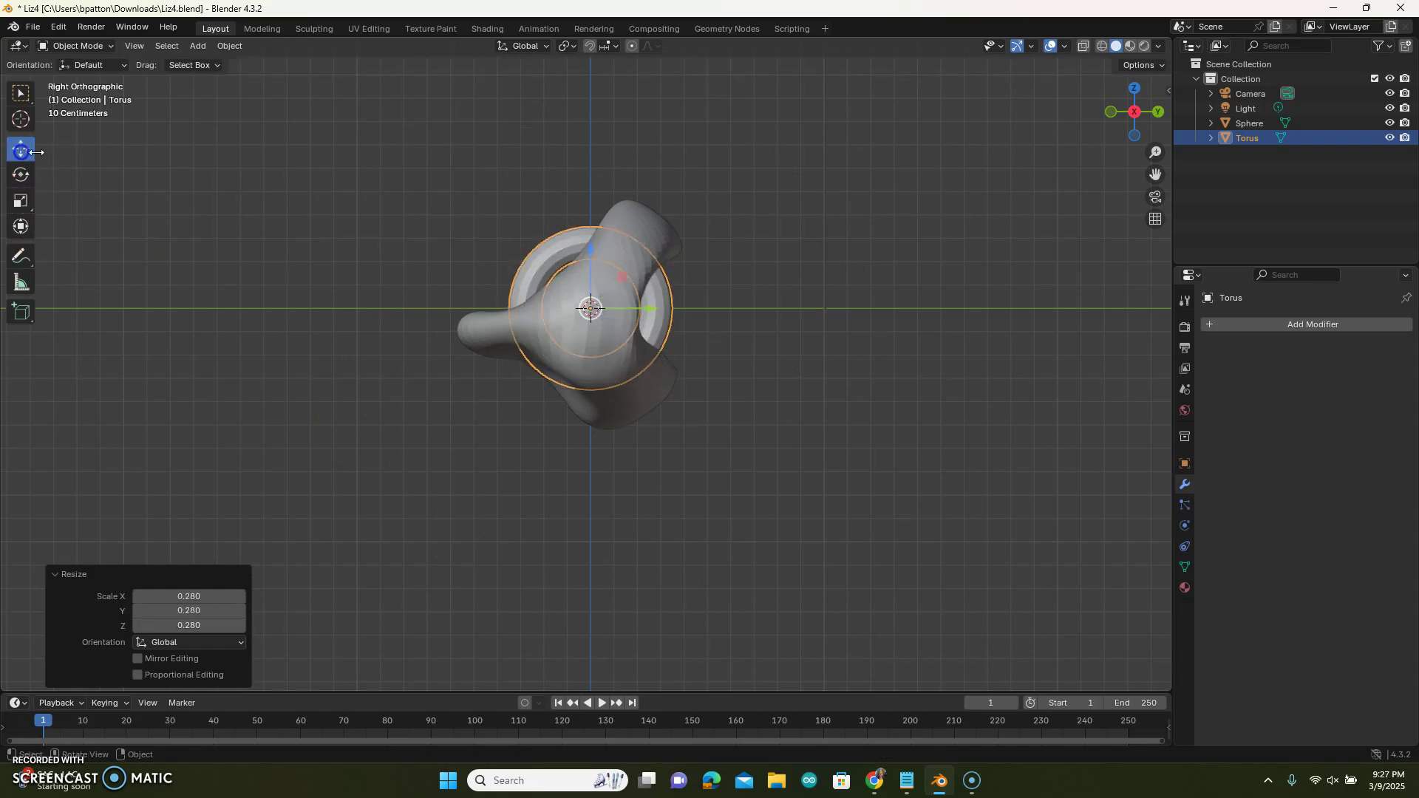
pyautogui.moveTo(651, 308); pyautogui.dragTo(734, 312)
pyautogui.moveTo(882, 338); pyautogui.dragTo(821, 372, button='middle')
pyautogui.click(22, 197)
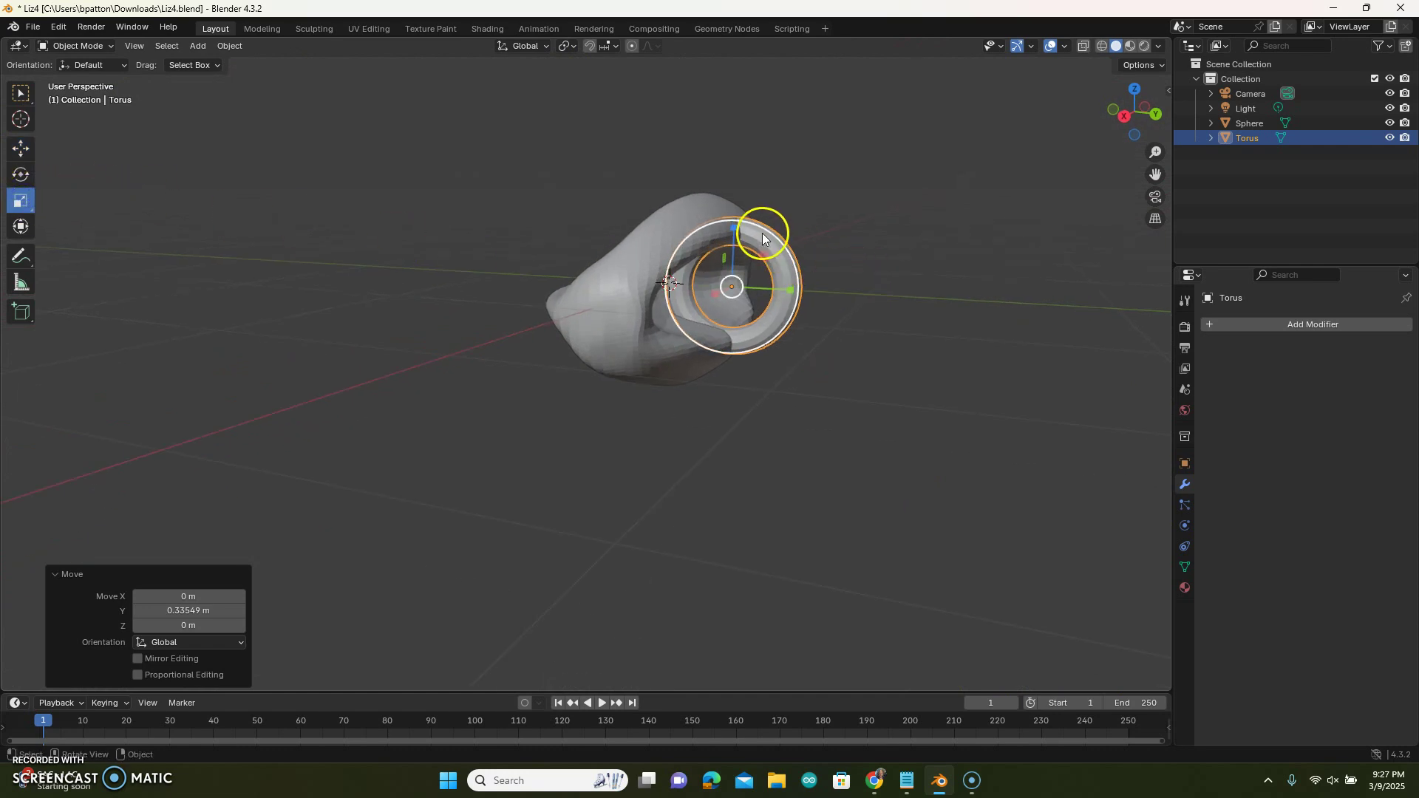
pyautogui.moveTo(752, 223); pyautogui.dragTo(755, 223)
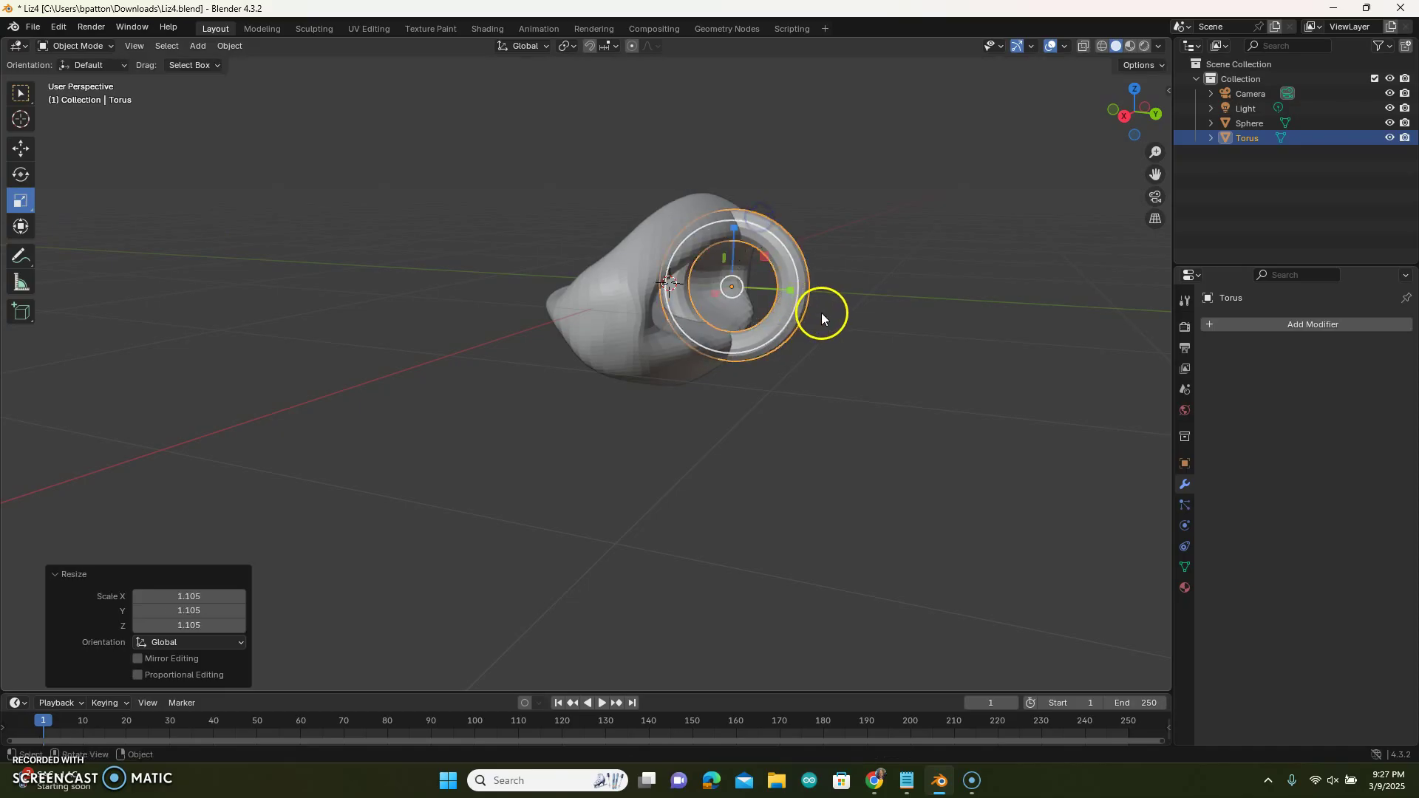
pyautogui.moveTo(841, 330); pyautogui.dragTo(799, 328, button='middle')
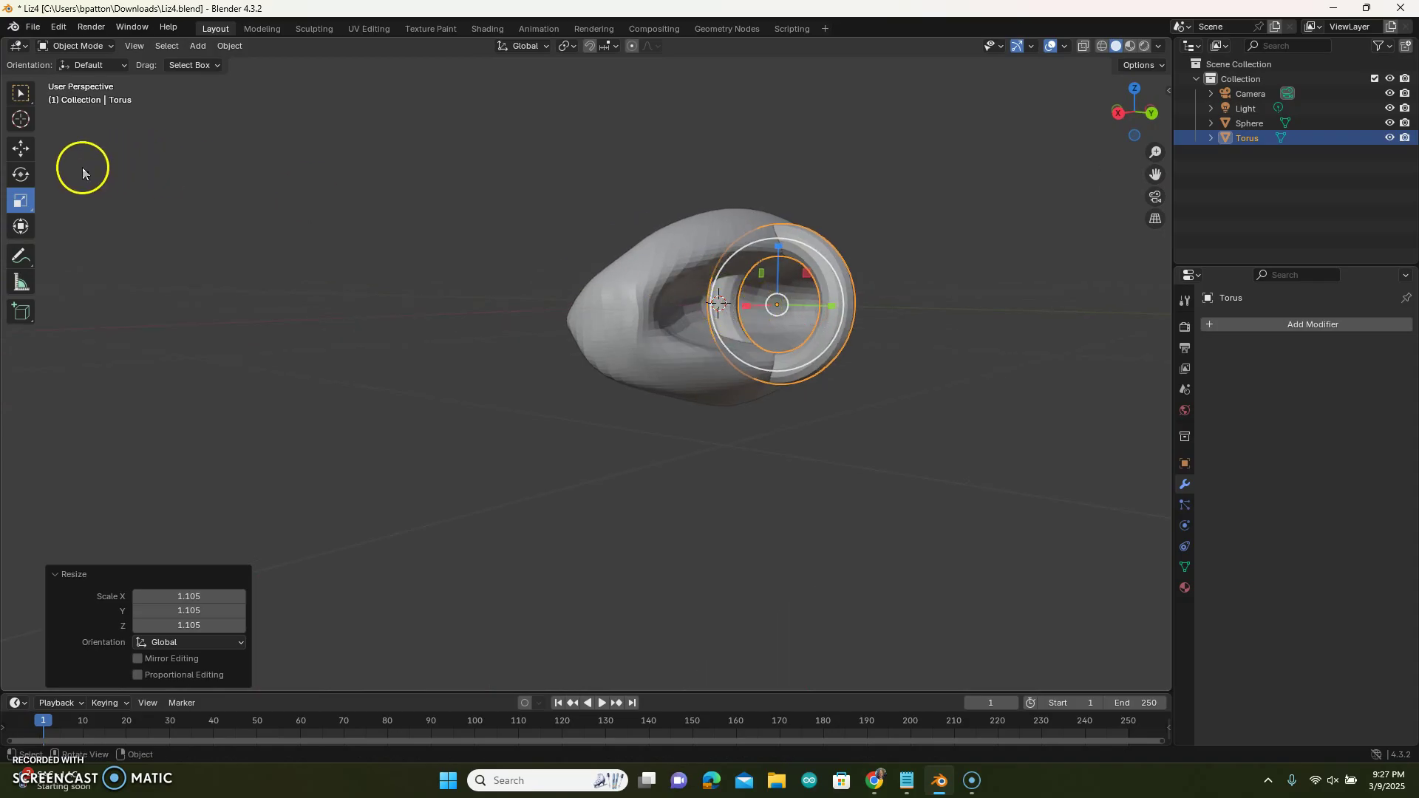
# Fine-tune the torus's position along Y inside the hollow, ending with a shift of about 0.028 m outward
pyautogui.click(20, 147)
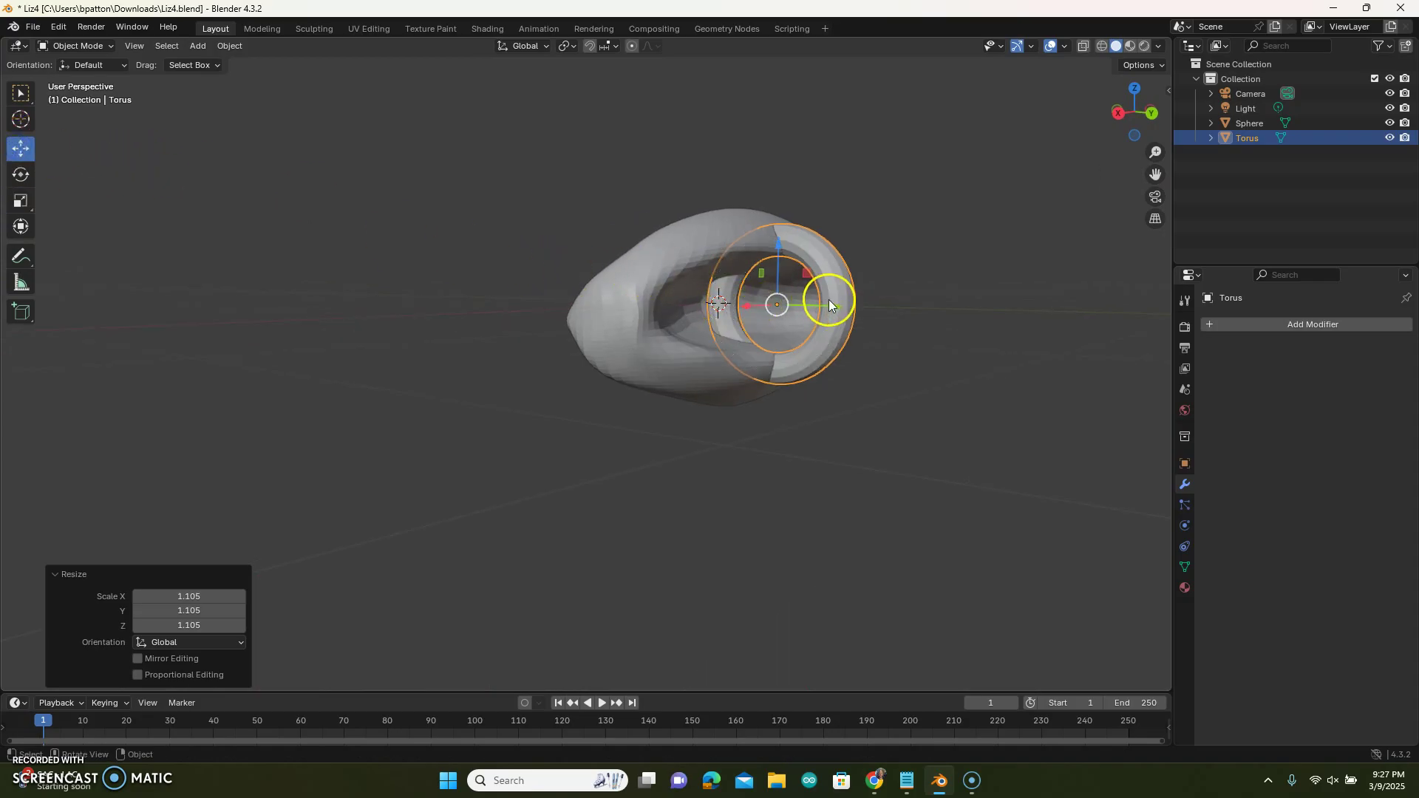
pyautogui.moveTo(858, 305); pyautogui.dragTo(814, 304)
pyautogui.moveTo(878, 345)
pyautogui.mouseDown(button='middle')
pyautogui.moveTo(996, 398)
pyautogui.moveTo(904, 357)
pyautogui.mouseUp(button='middle')
pyautogui.moveTo(782, 289); pyautogui.dragTo(833, 314)
pyautogui.moveTo(833, 314); pyautogui.dragTo(956, 383, button='middle')
pyautogui.moveTo(628, 195); pyautogui.dragTo(634, 196)
pyautogui.moveTo(678, 222)
pyautogui.mouseDown(button='middle')
pyautogui.moveTo(670, 137)
pyautogui.moveTo(672, 168)
pyautogui.moveTo(643, 140)
pyautogui.moveTo(611, 162)
pyautogui.moveTo(542, 155)
pyautogui.moveTo(463, 201)
pyautogui.moveTo(414, 205)
pyautogui.mouseUp(button='middle')
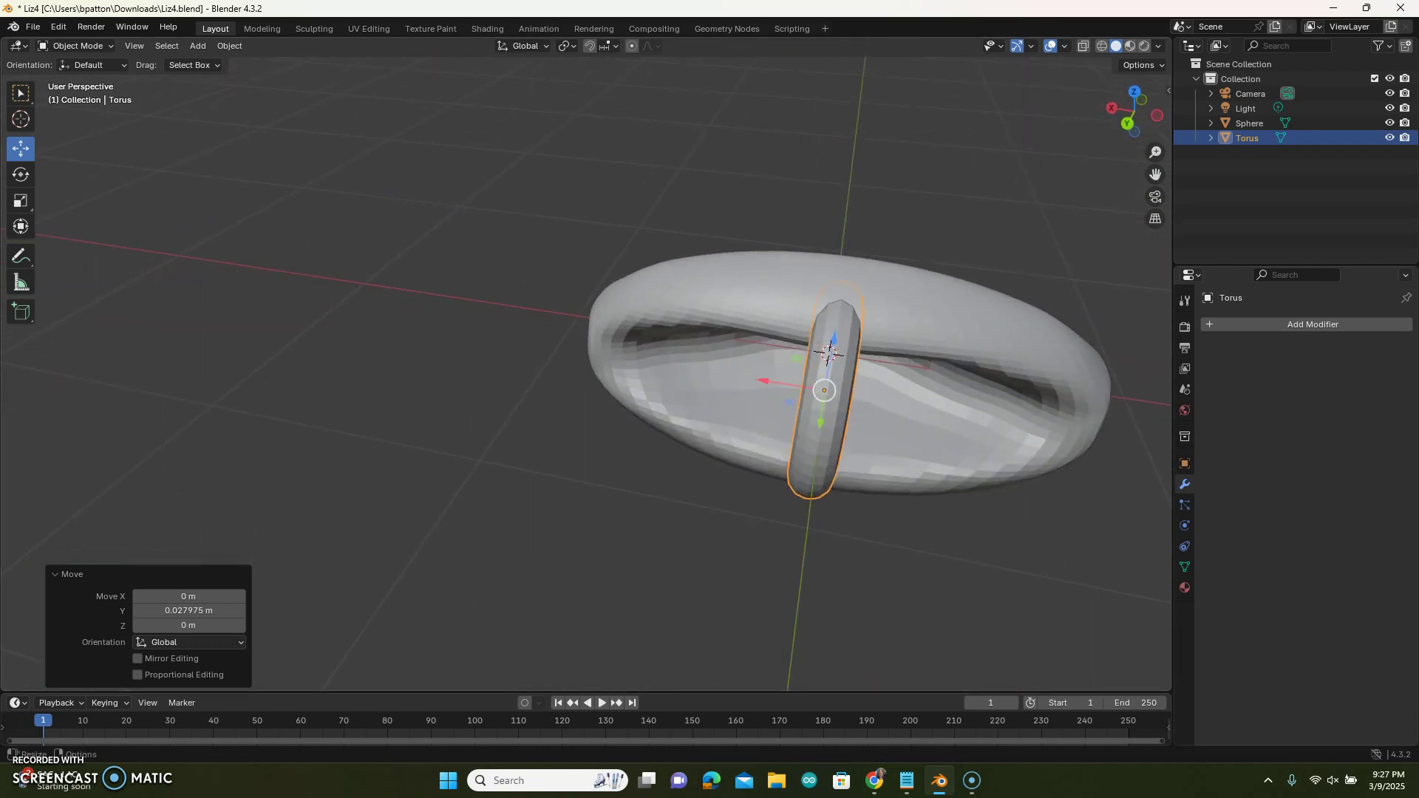
# Thicken the torus along X by a factor of about 1.520 and deselect it
pyautogui.click(22, 202)
pyautogui.moveTo(767, 379); pyautogui.dragTo(732, 384)
pyautogui.moveTo(698, 547); pyautogui.dragTo(928, 561, button='middle')
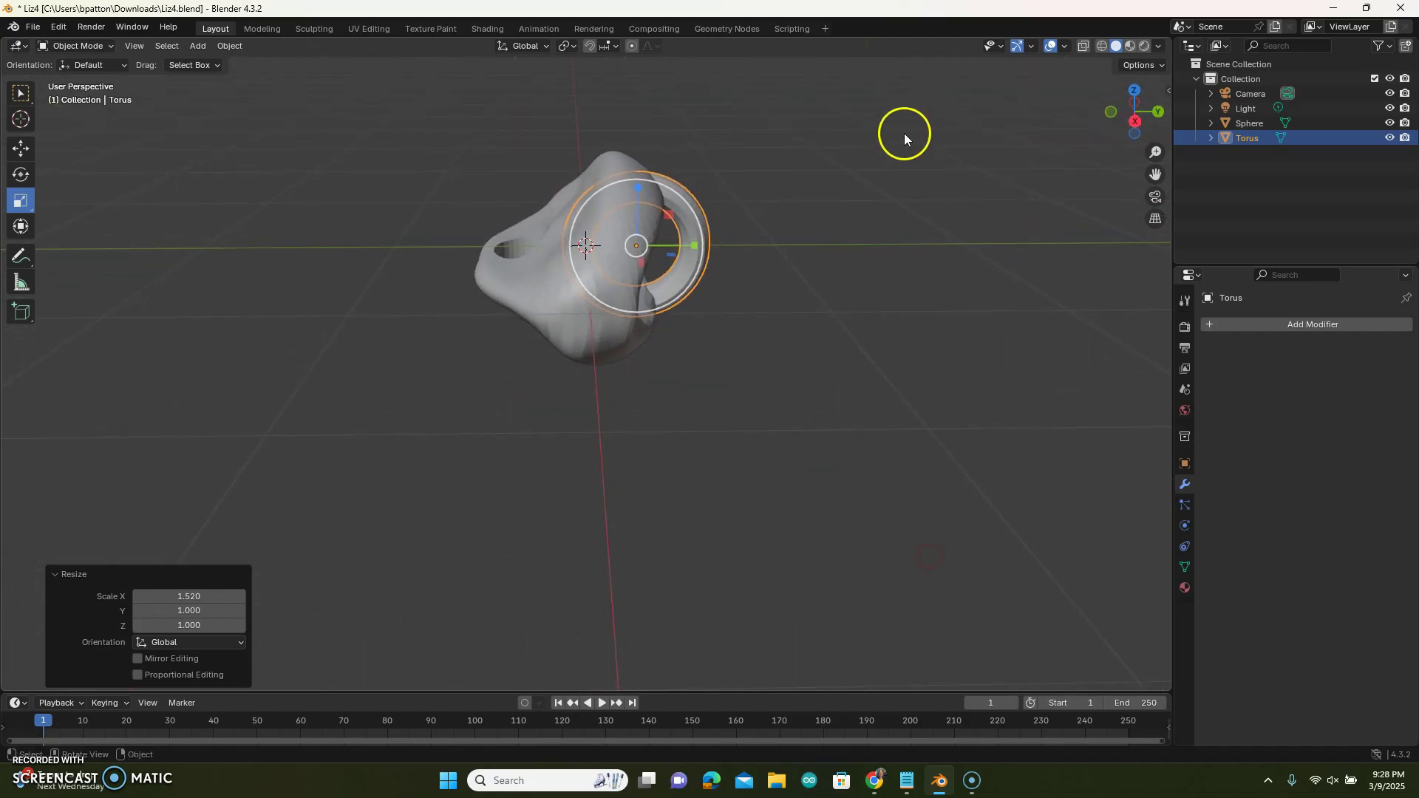
pyautogui.click(896, 246)
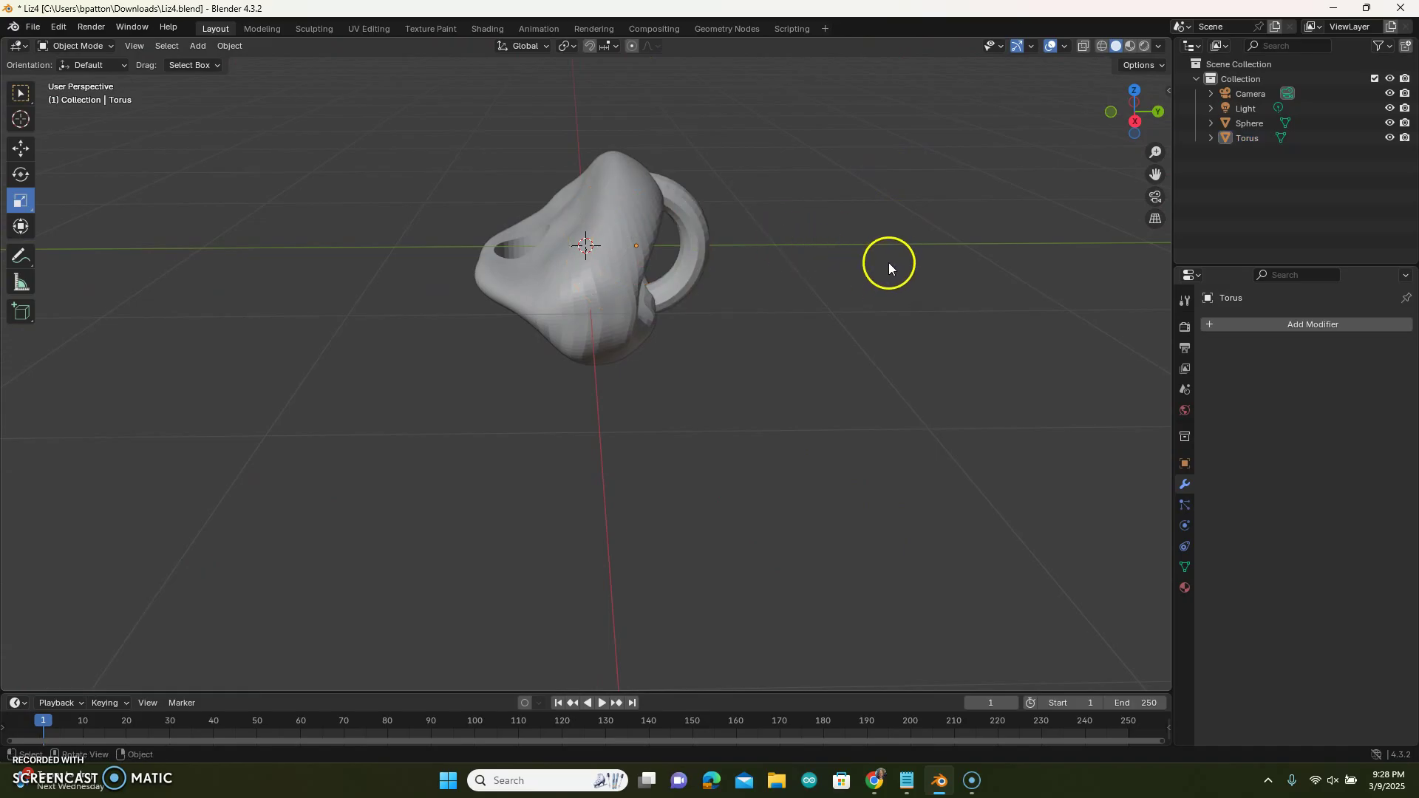
# Join the torus to the body segment with a Boolean Union modifier and apply the modifier
pyautogui.click(606, 269)
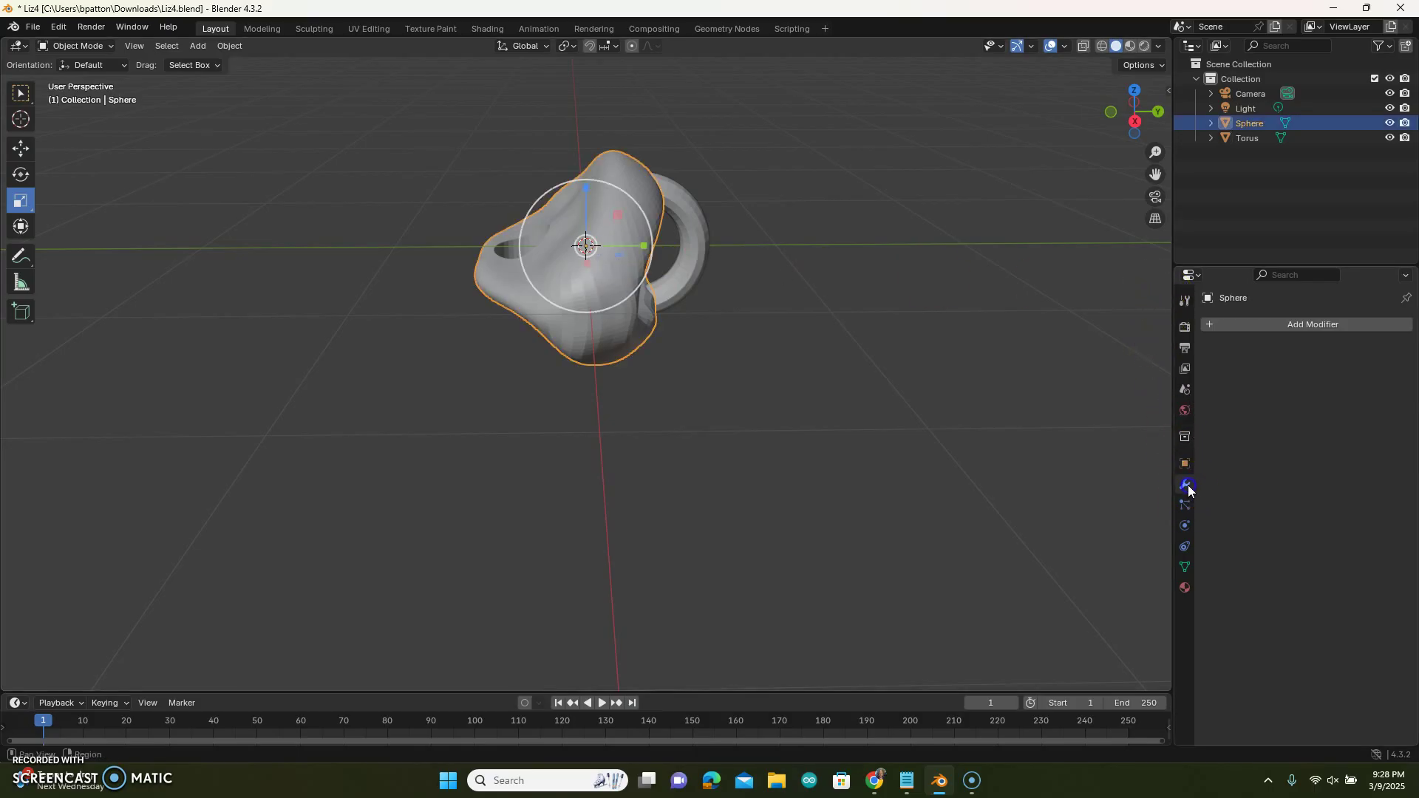
pyautogui.click(1210, 327)
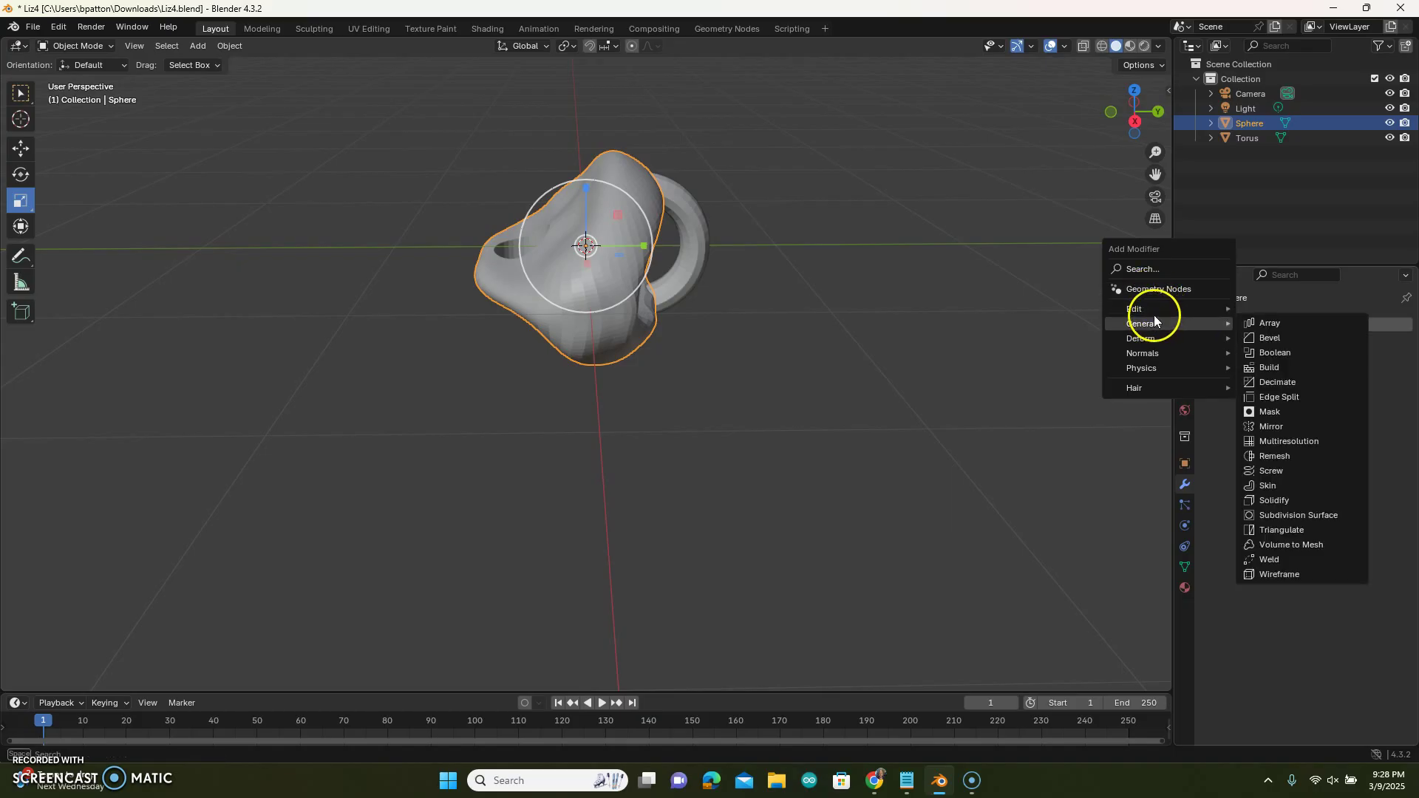
pyautogui.moveTo(1150, 323)
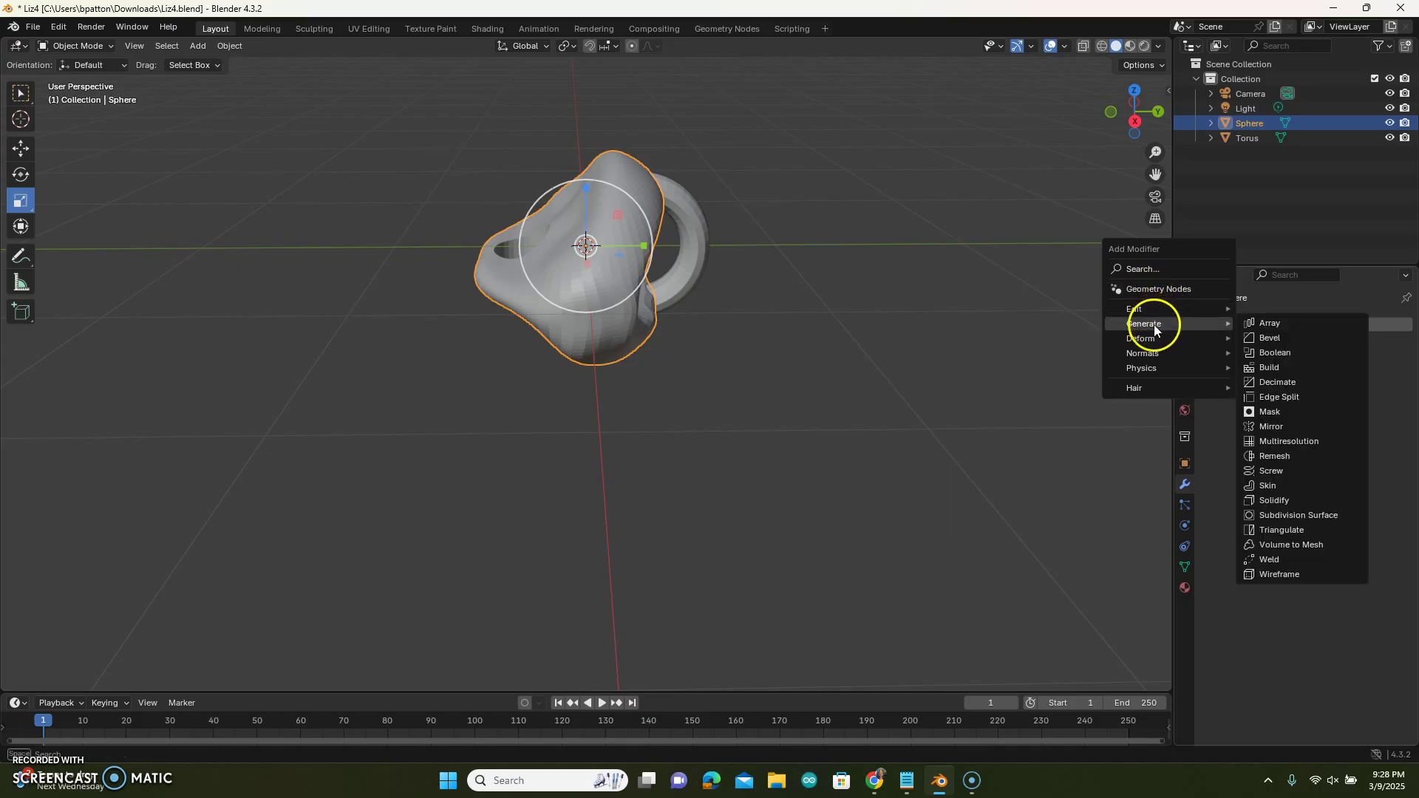
pyautogui.click(1293, 356)
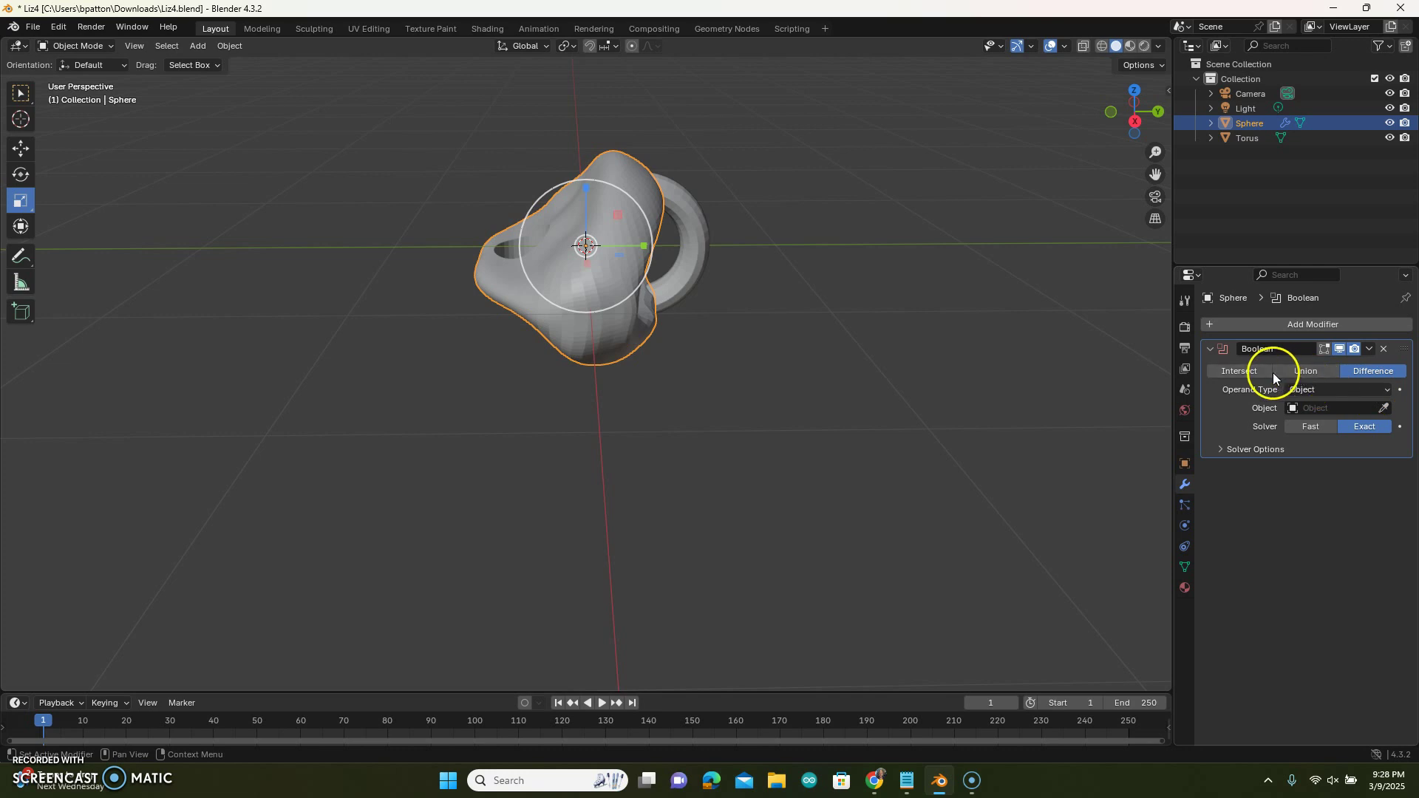
pyautogui.click(1310, 372)
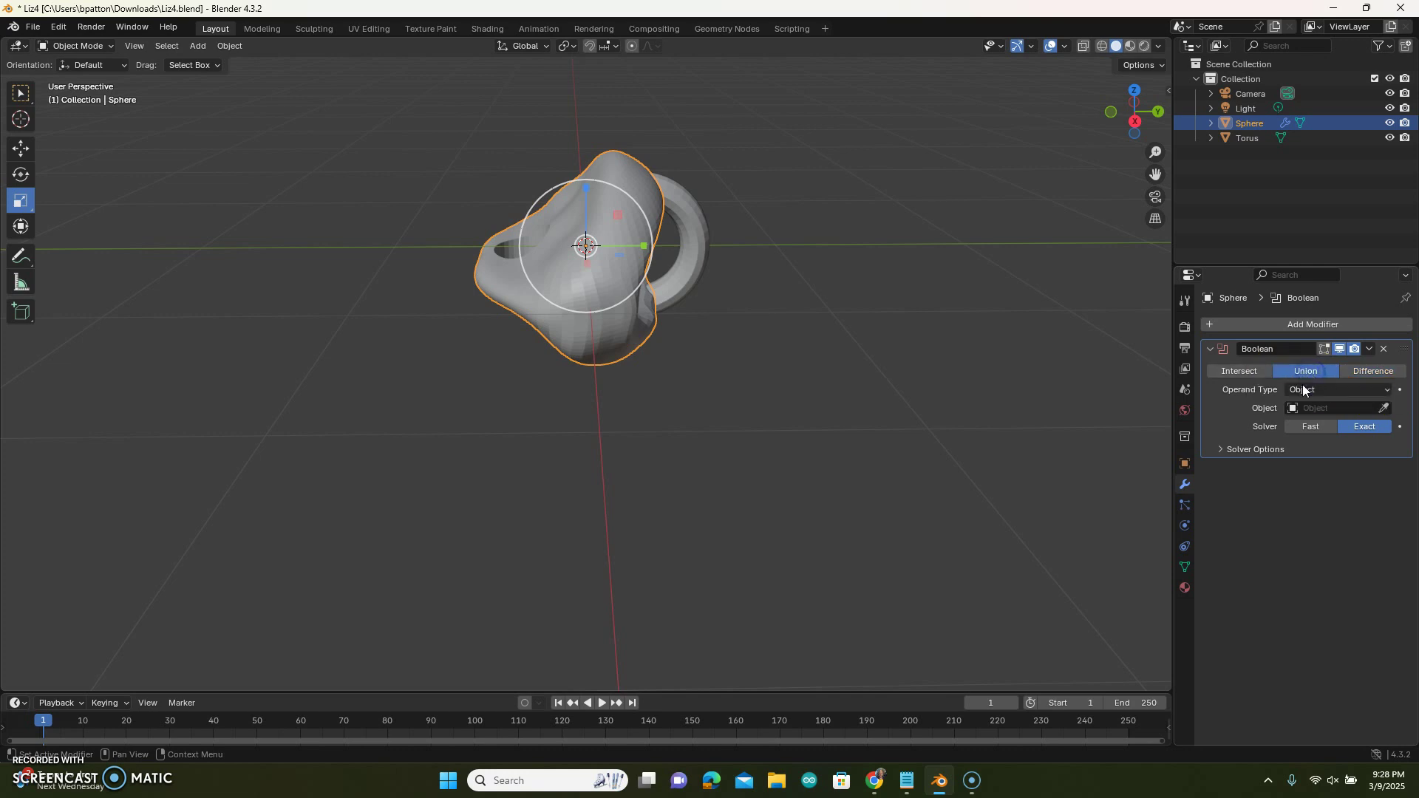
pyautogui.click(1383, 409)
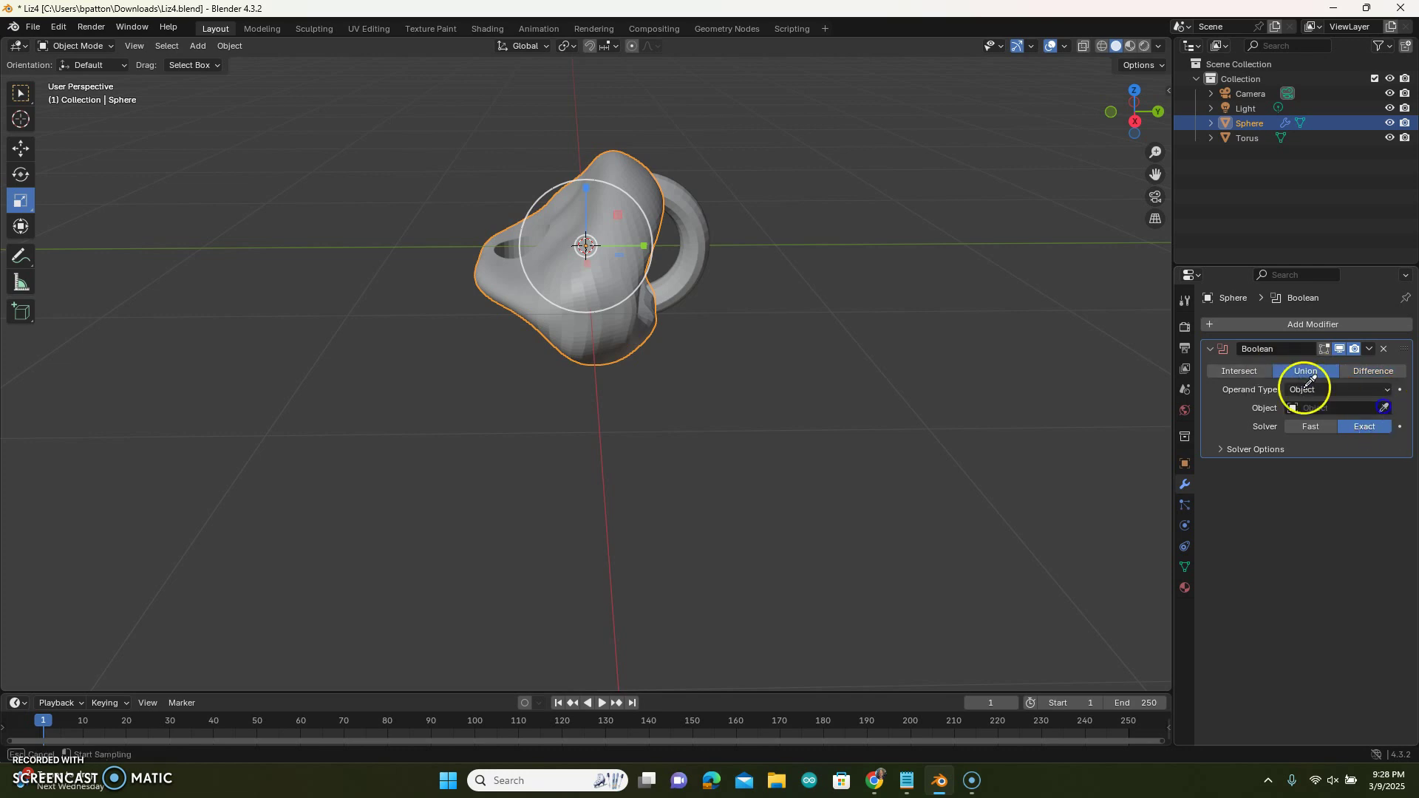
pyautogui.click(695, 266)
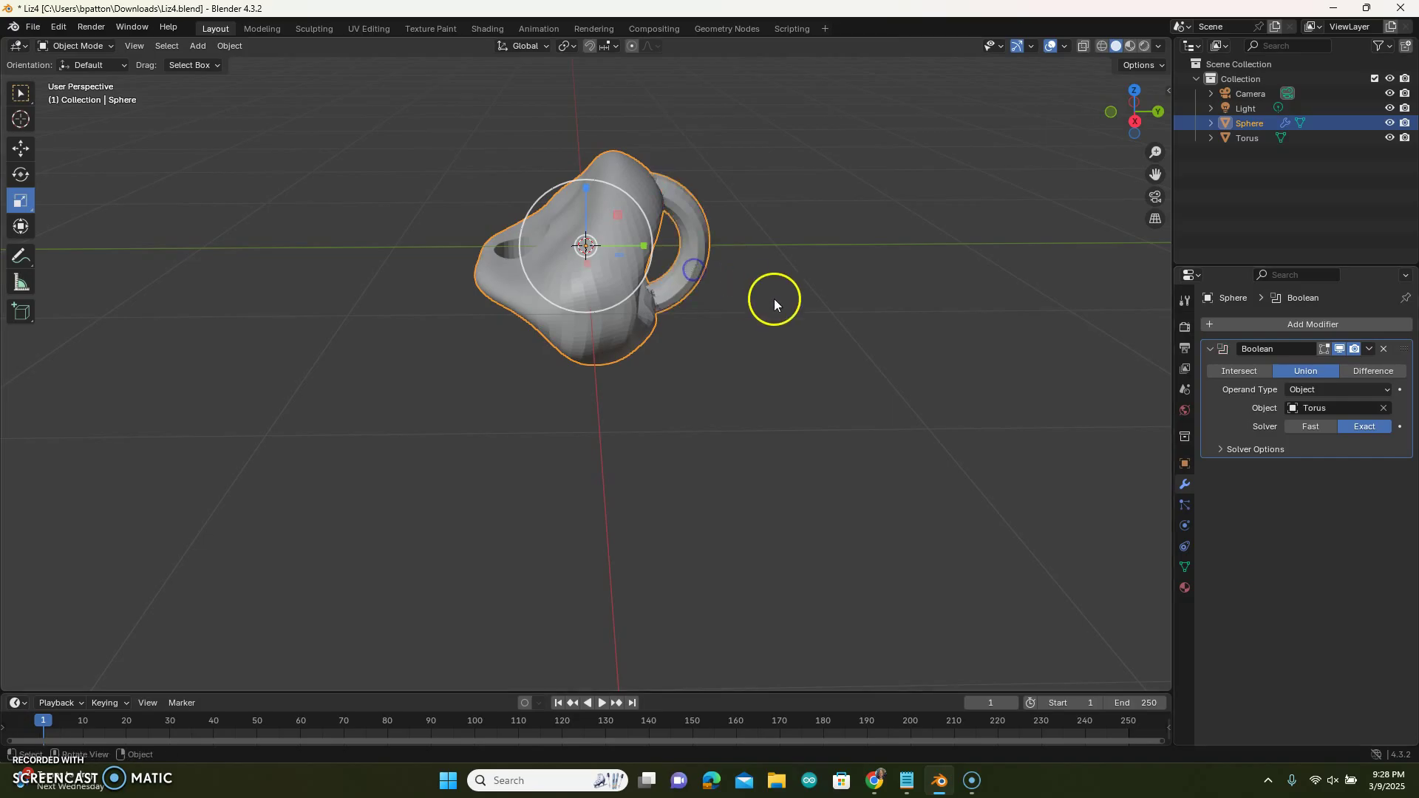
pyautogui.click(1370, 350)
pyautogui.click(1334, 365)
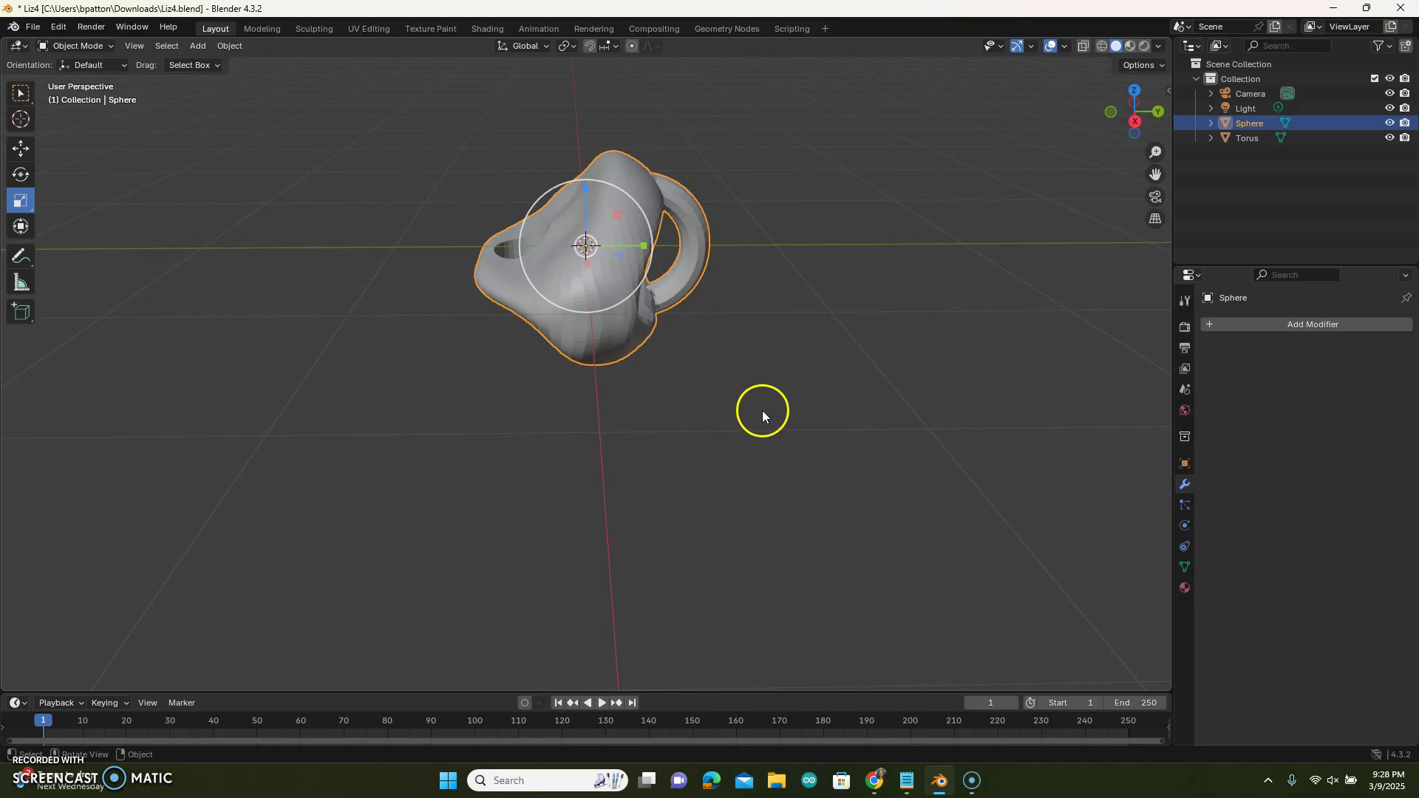
# Select the merged body segment and move it along negative Y, clear of the original torus
pyautogui.click(747, 446)
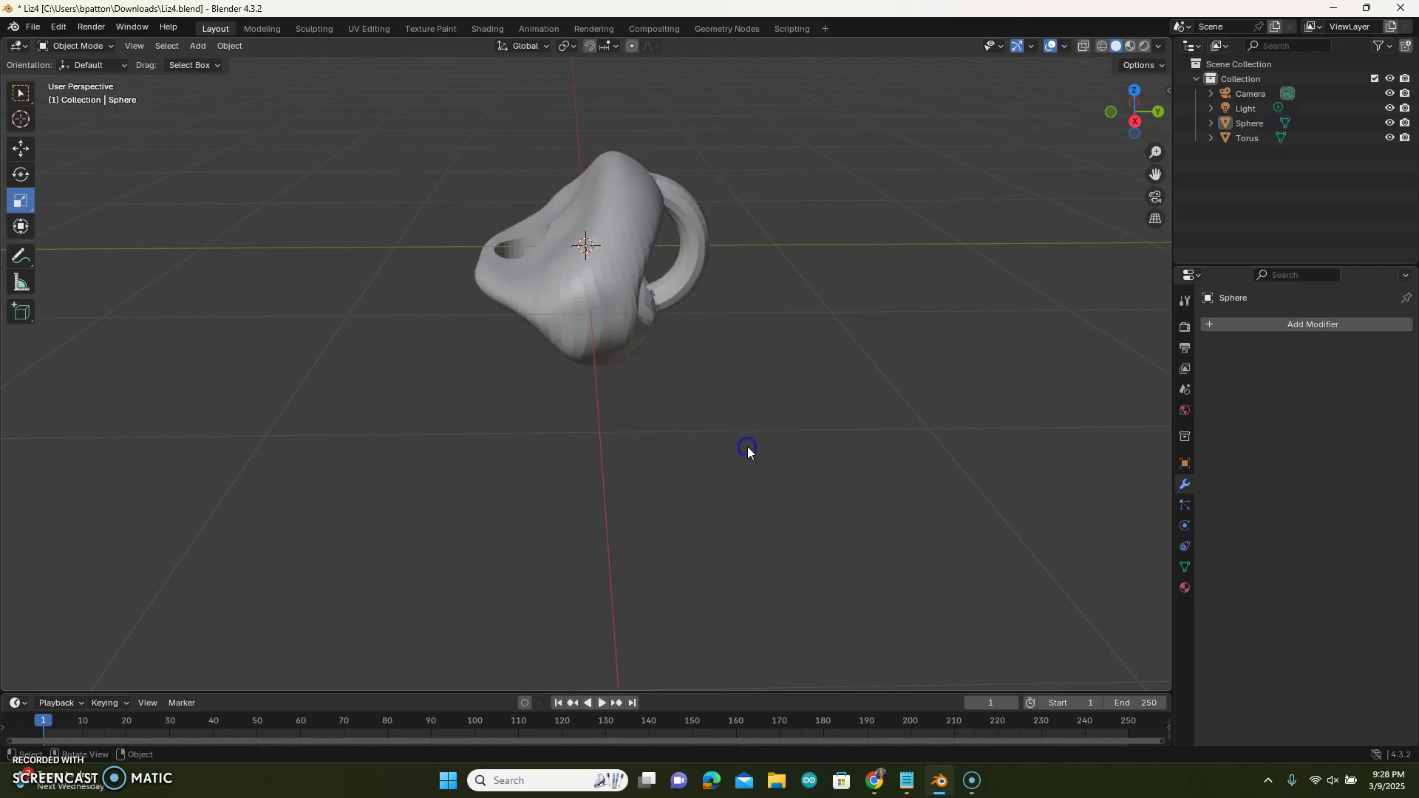
pyautogui.click(693, 272)
pyautogui.click(722, 337)
pyautogui.click(564, 324)
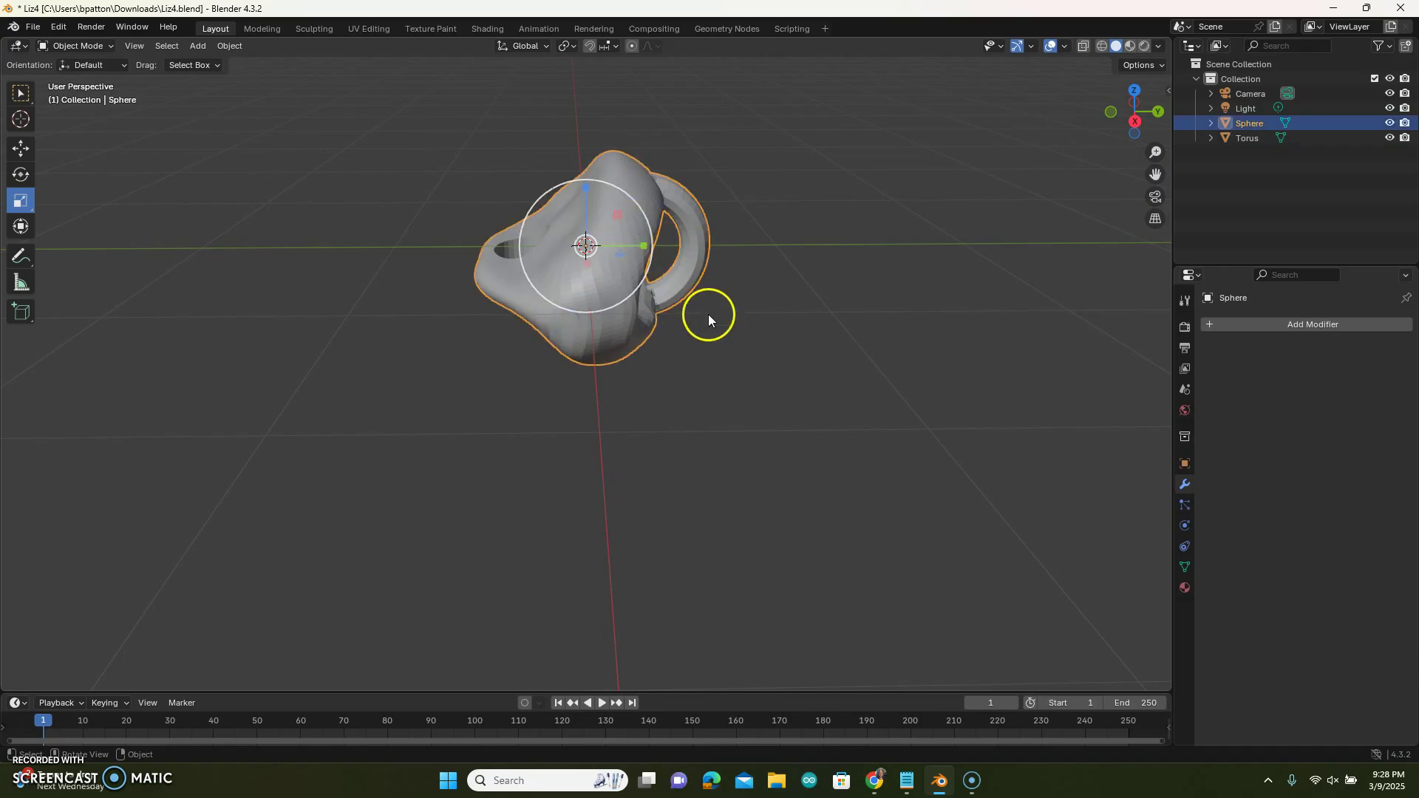
pyautogui.click(791, 360)
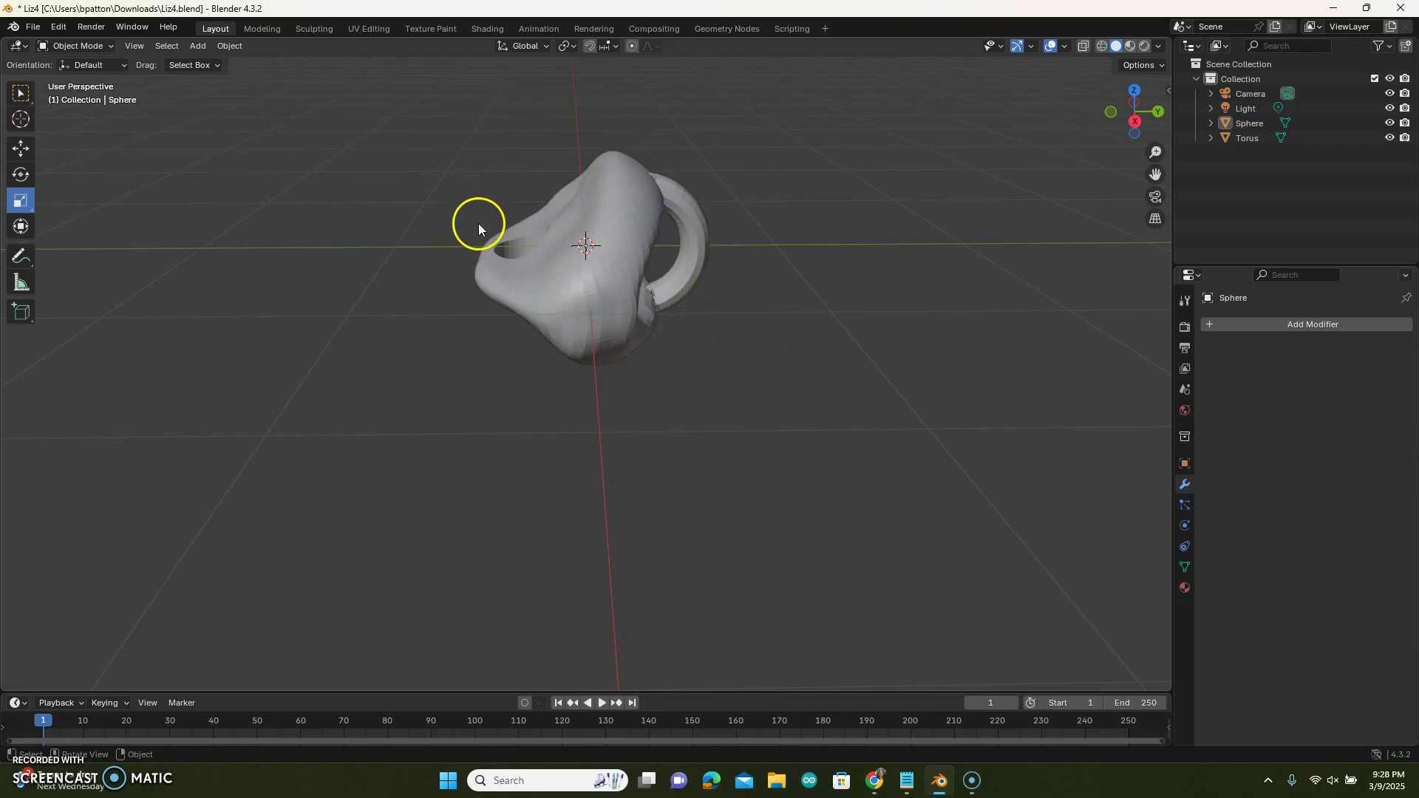
pyautogui.click(605, 260)
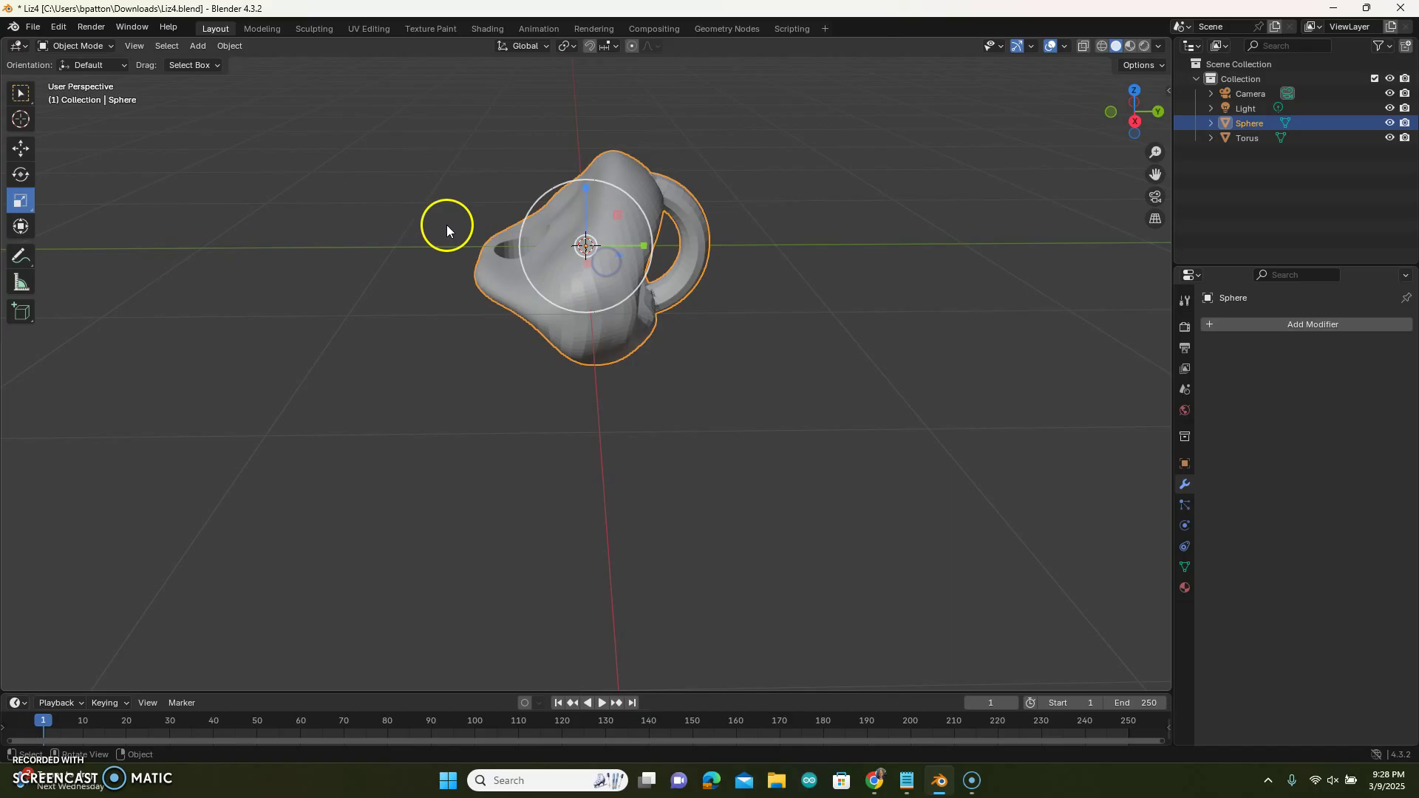
pyautogui.click(14, 142)
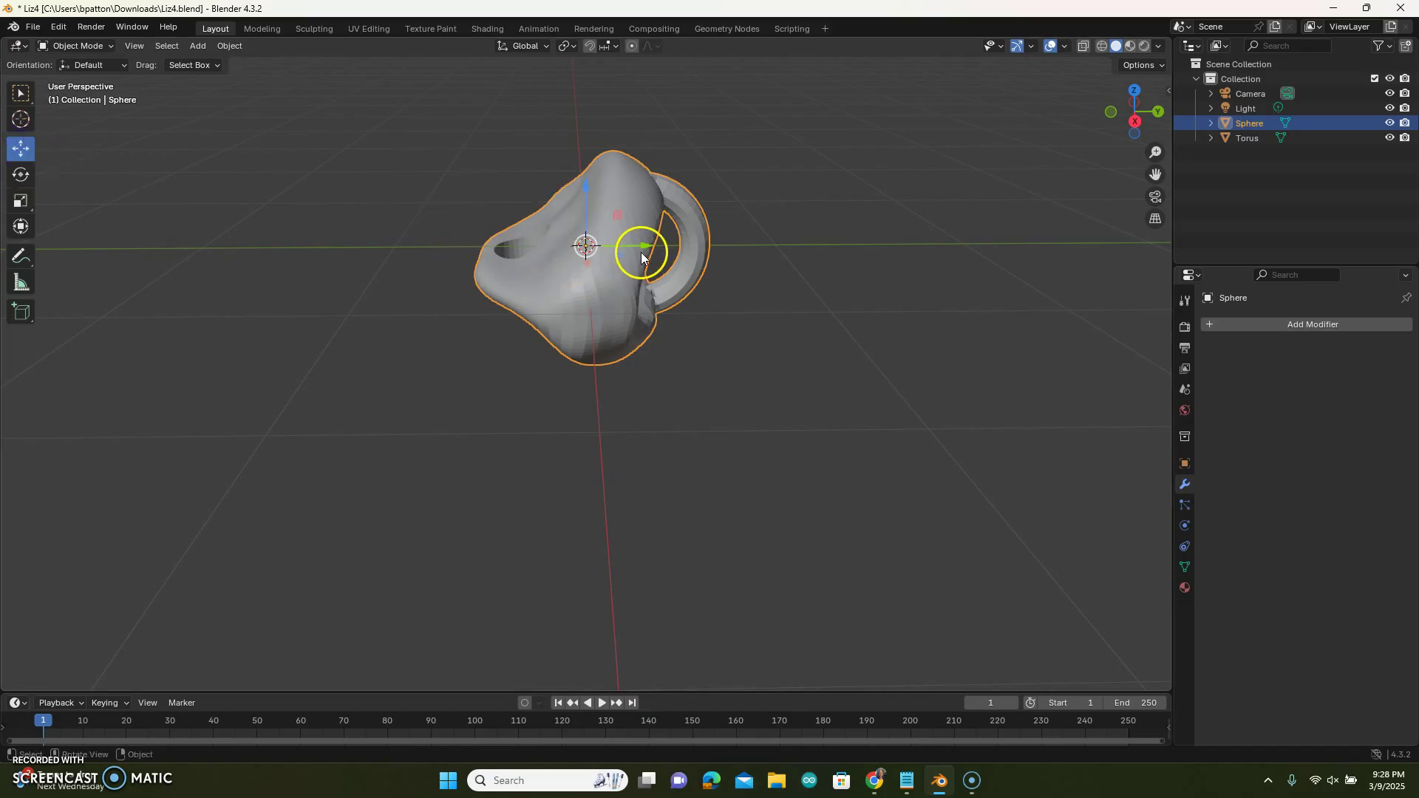
pyautogui.moveTo(645, 247); pyautogui.dragTo(425, 244)
# Delete the leftover original torus
pyautogui.click(606, 349)
pyautogui.moveTo(535, 157); pyautogui.dragTo(744, 331)
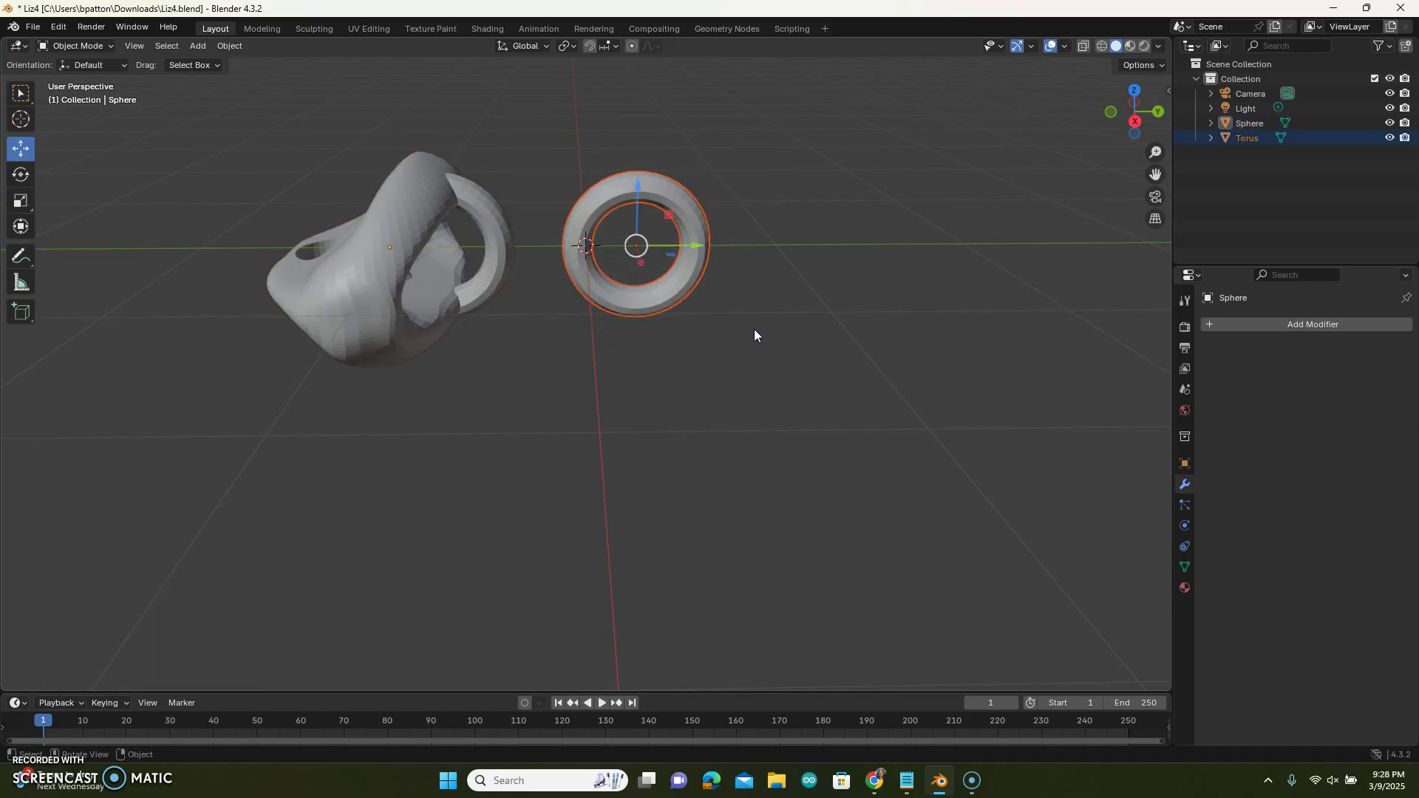
pyautogui.press('Delete')
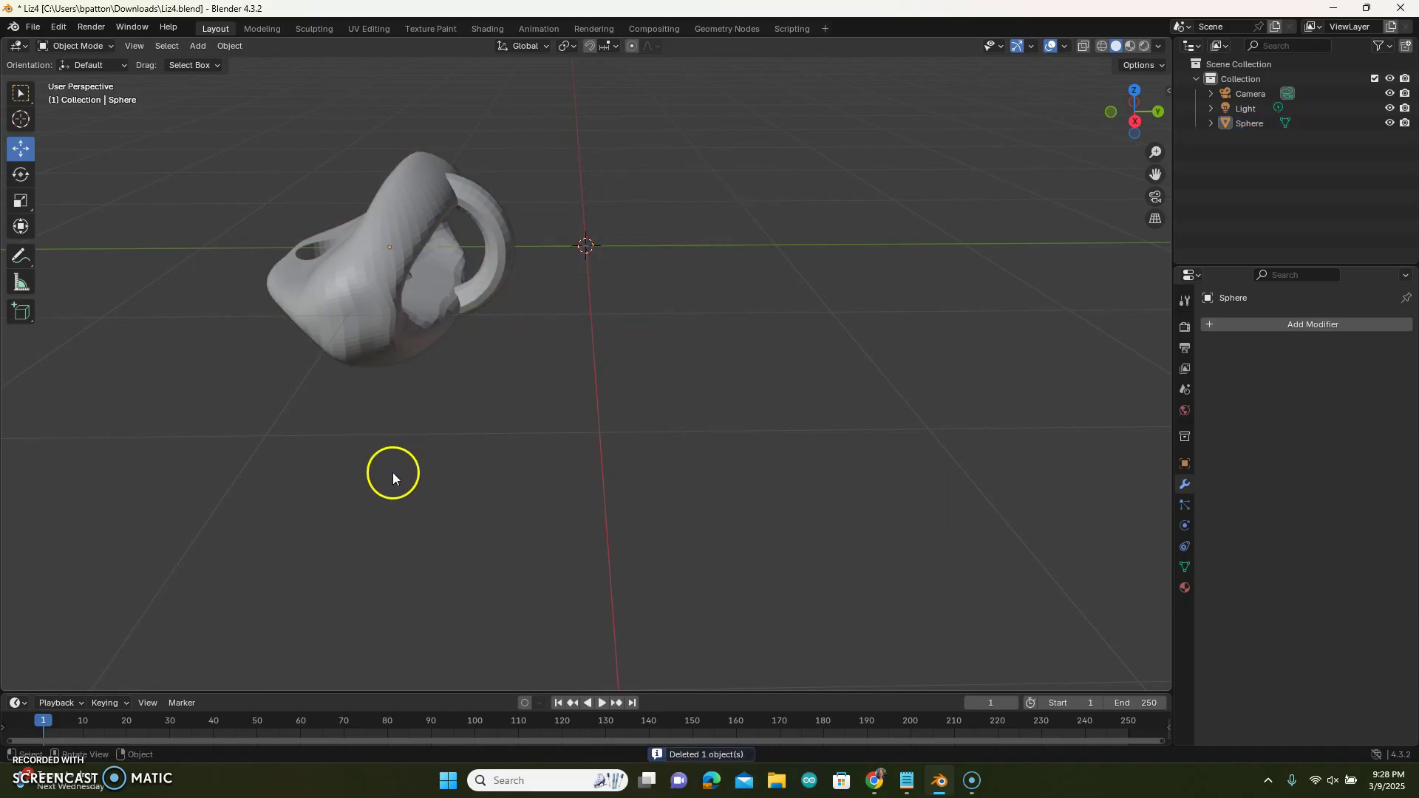